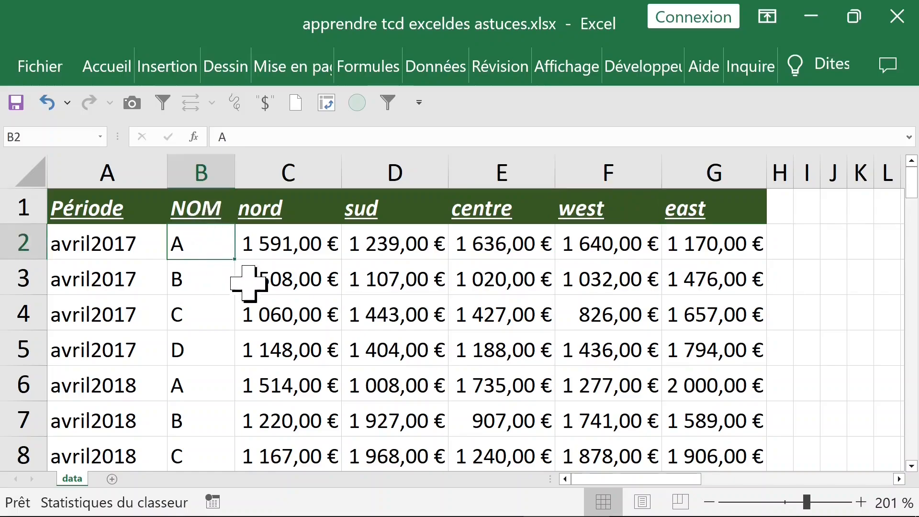
# Use quick analysis on the data table to create a suggested pivot table summing sud by NOM on a new sheet.
pyautogui.click(281, 231)
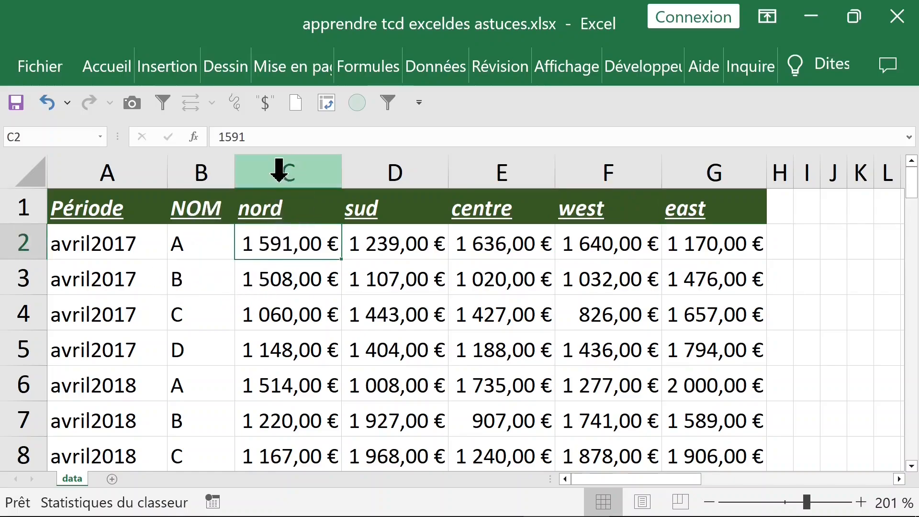
pyautogui.click(279, 172)
pyautogui.click(289, 245)
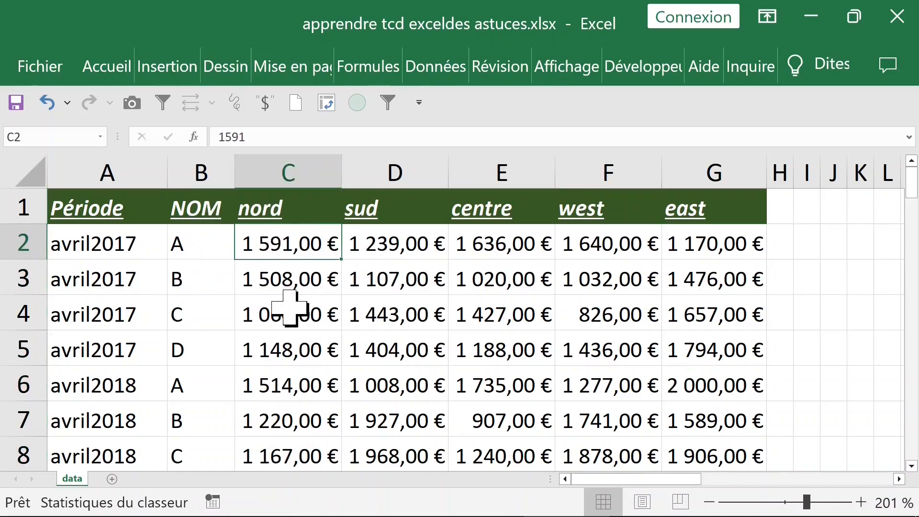
pyautogui.rightClick(271, 243)
pyautogui.scroll(-1, 369, 364)
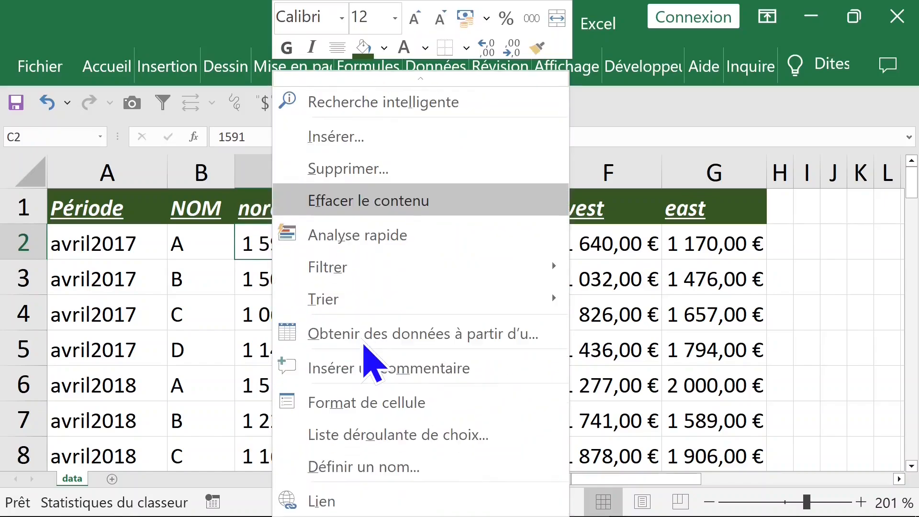
pyautogui.click(352, 234)
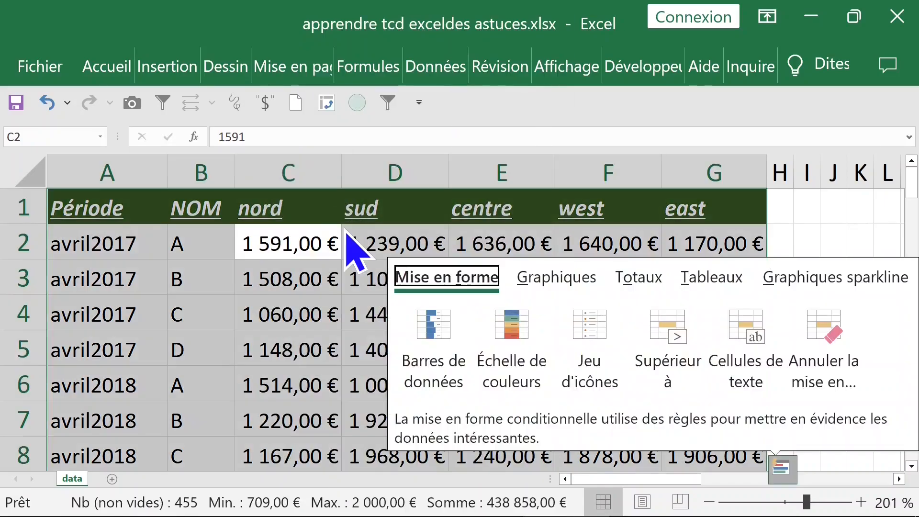
pyautogui.click(717, 277)
pyautogui.click(603, 347)
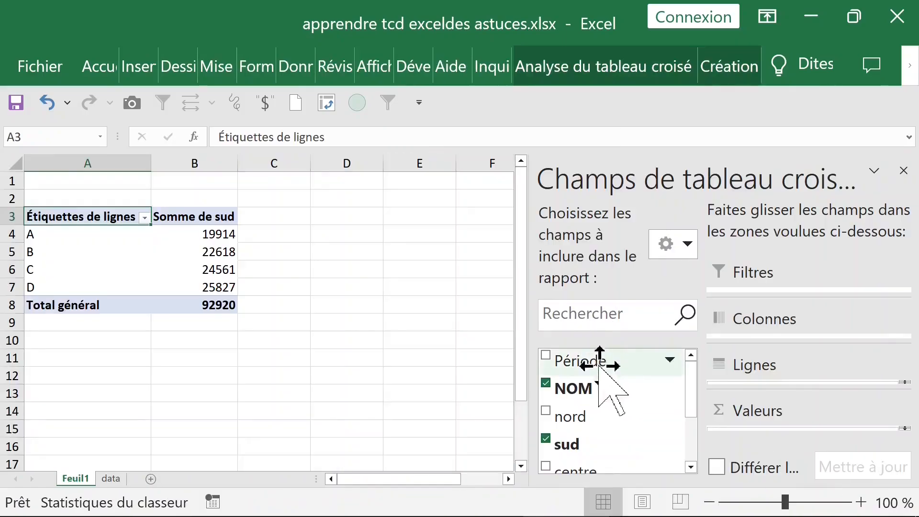
# Replace the sud field with nord in the pivot table's values.
pyautogui.scroll(-1, 630, 420)
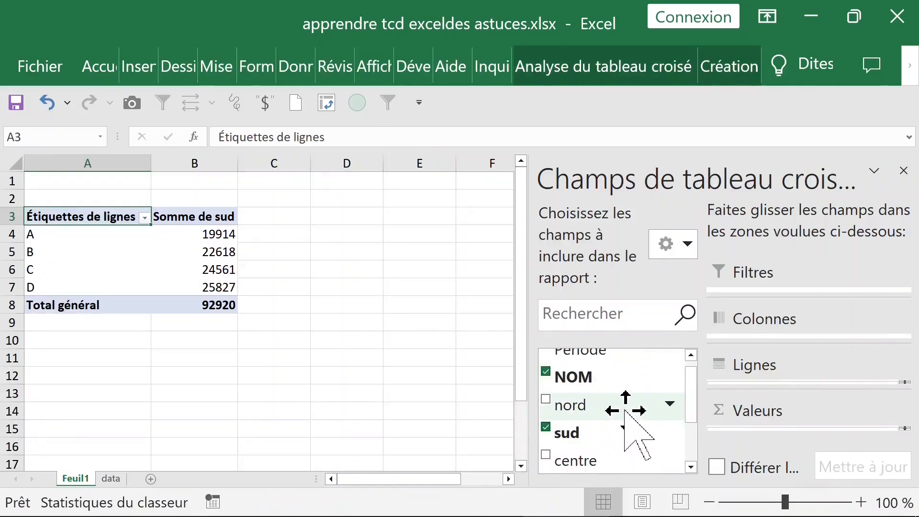
pyautogui.click(546, 427)
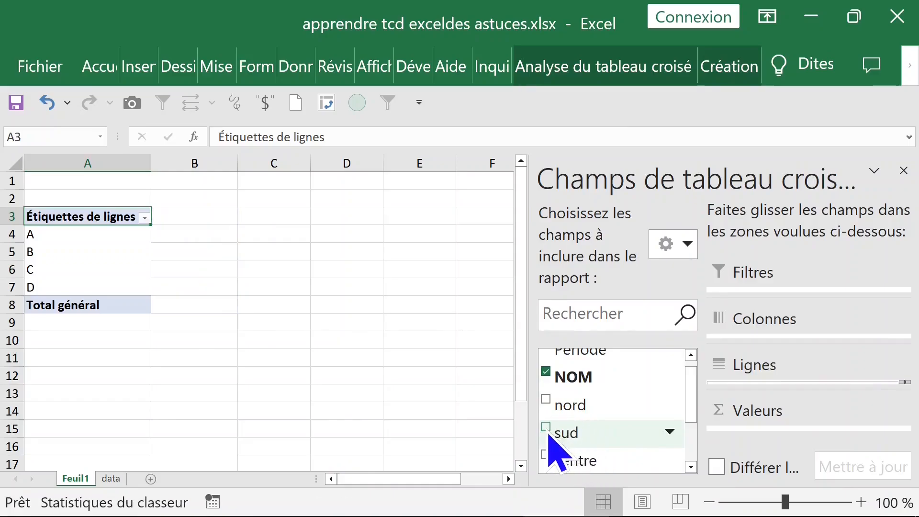
pyautogui.click(547, 400)
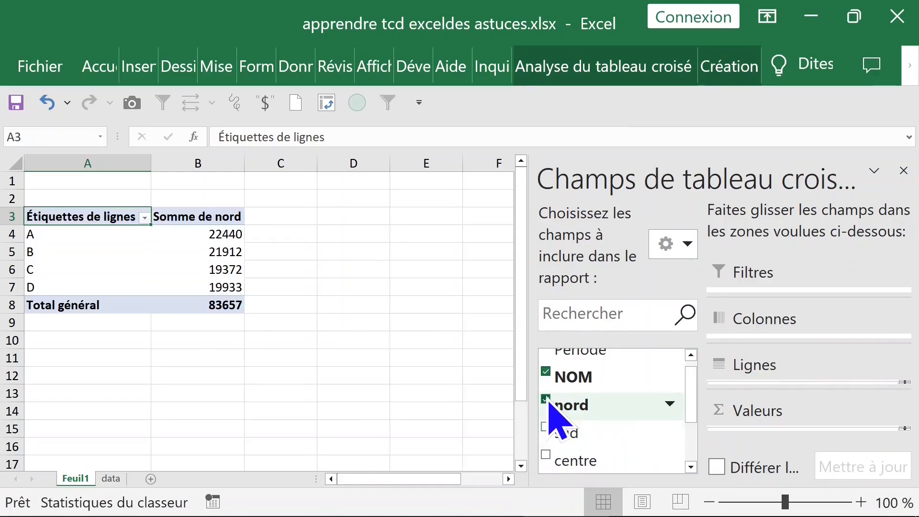
# Set the number format of the pivot table's Somme de nord values to Monétaire in euros with two decimals.
pyautogui.click(188, 260)
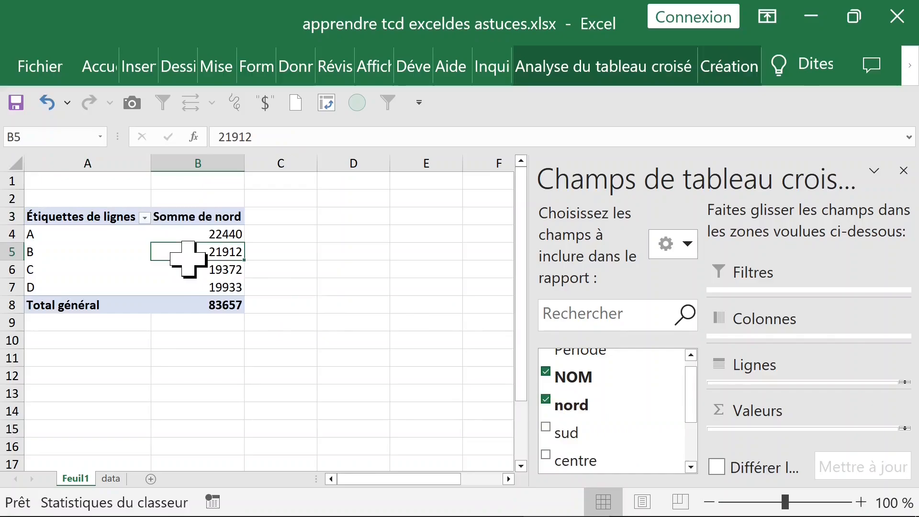
pyautogui.rightClick(183, 235)
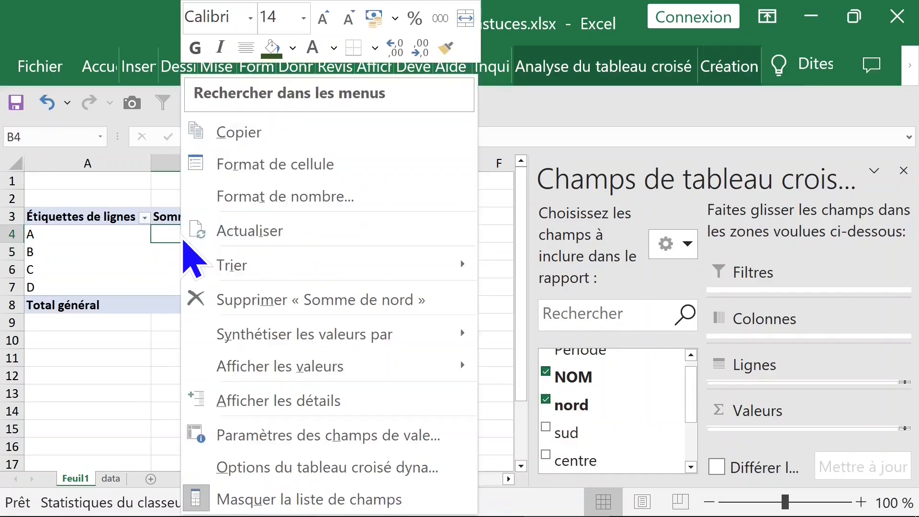
pyautogui.click(240, 196)
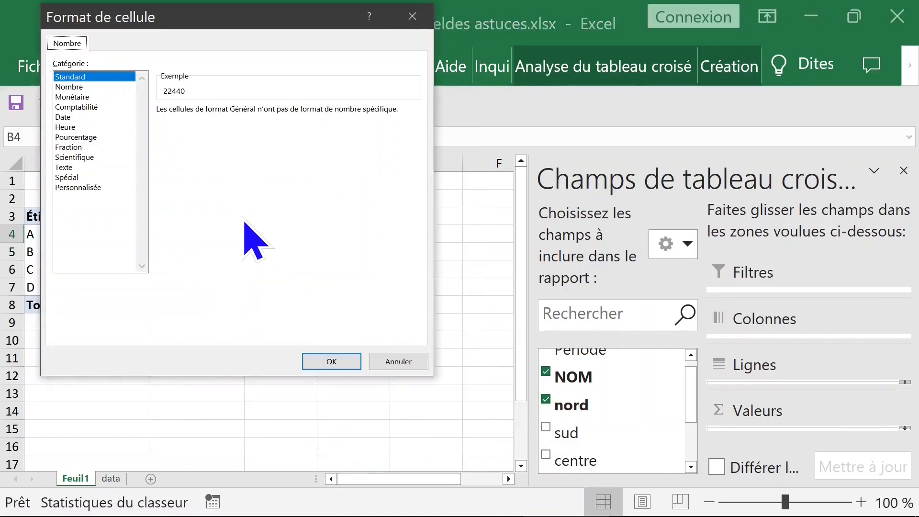
pyautogui.click(69, 96)
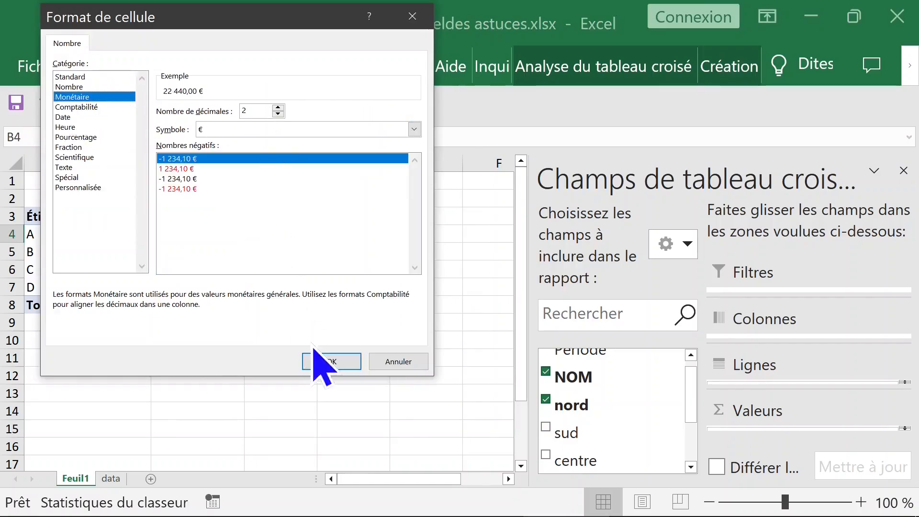
pyautogui.click(321, 361)
pyautogui.scroll(4, 421, 373)
pyautogui.click(261, 305)
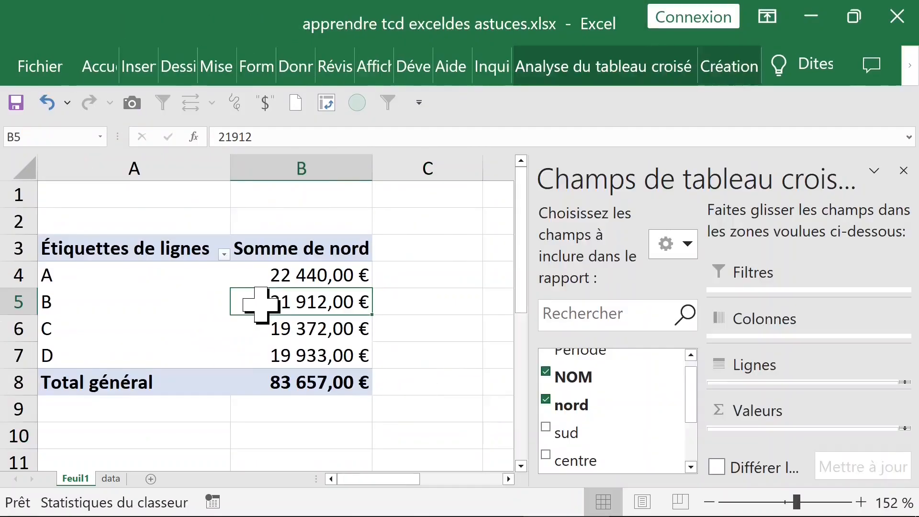
# Add the sud, centre, west and east fields to the pivot table's values.
pyautogui.click(546, 428)
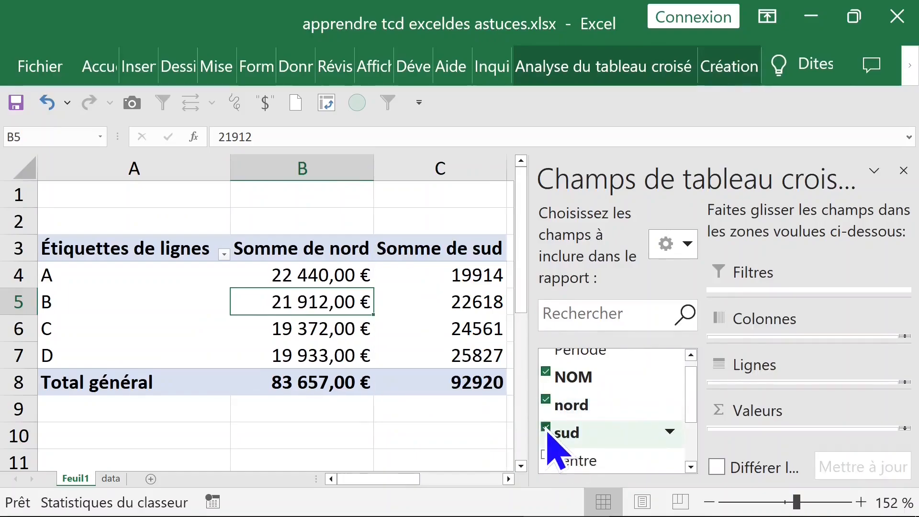
pyautogui.click(546, 456)
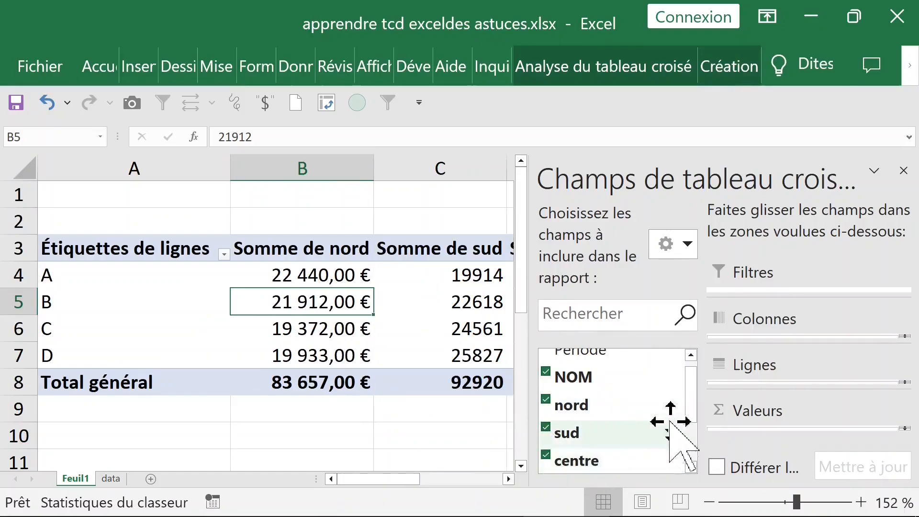
pyautogui.moveTo(698, 416); pyautogui.dragTo(704, 447)
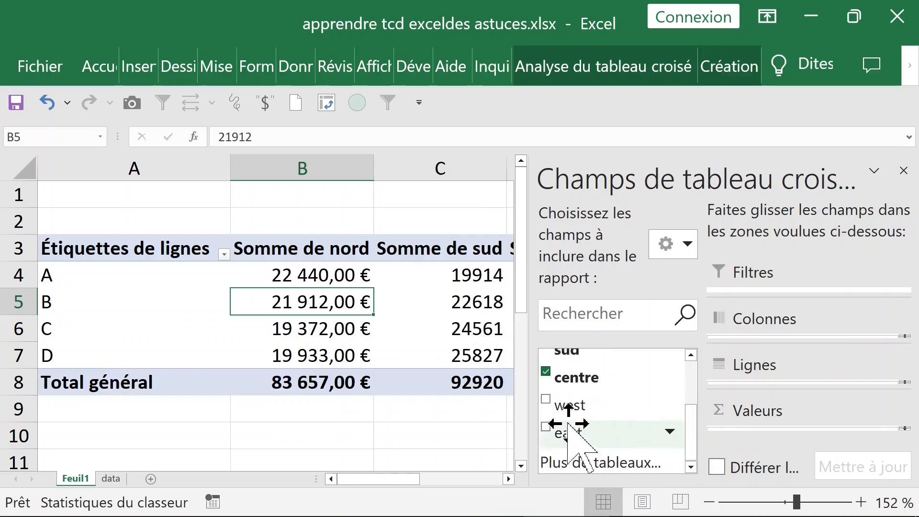
pyautogui.click(546, 401)
pyautogui.click(546, 427)
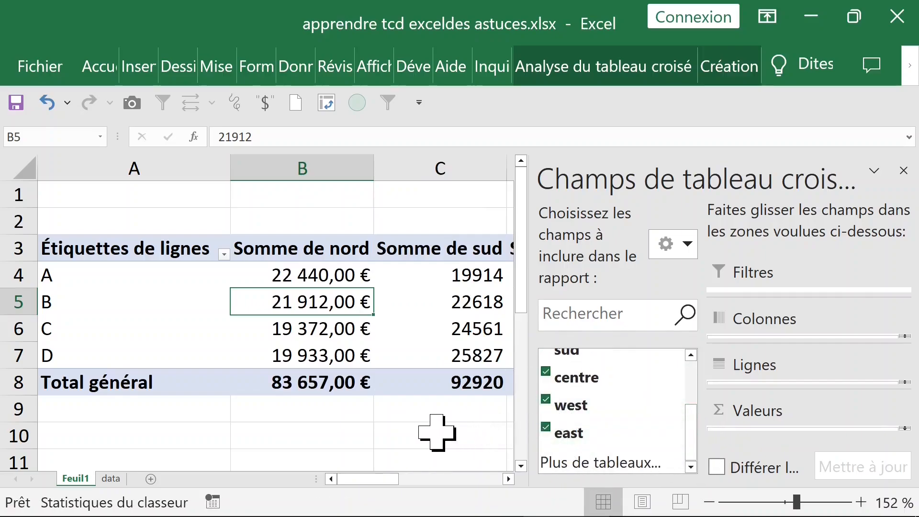
pyautogui.click(424, 428)
# Set the number format of the Somme de sud values to Monétaire in euros with two decimals.
pyautogui.click(428, 269)
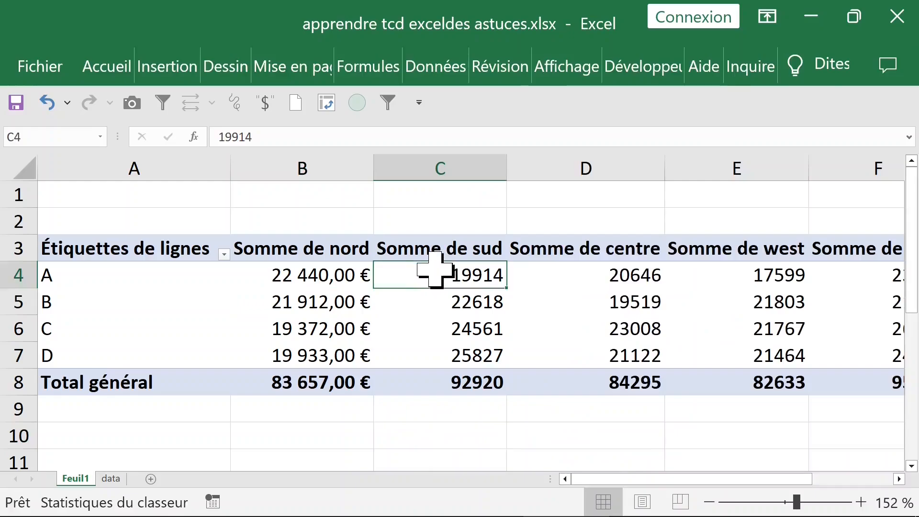
pyautogui.rightClick(422, 274)
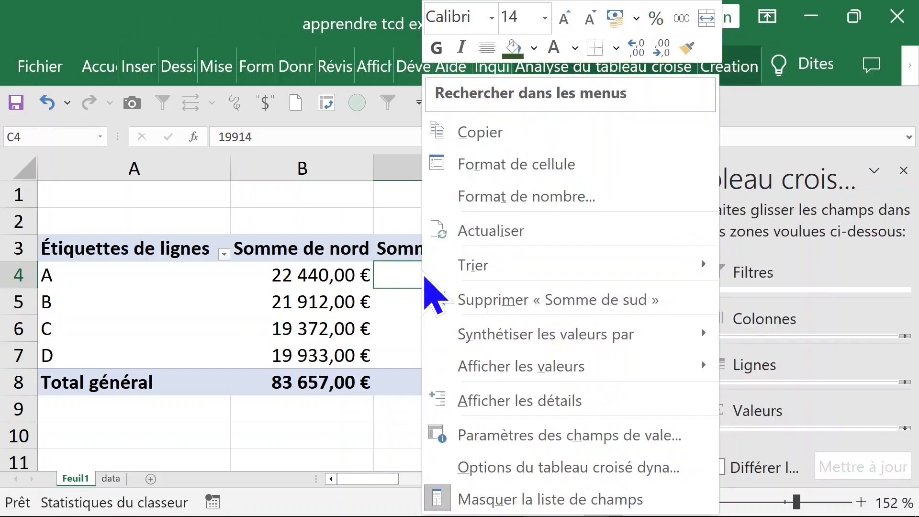
pyautogui.click(493, 195)
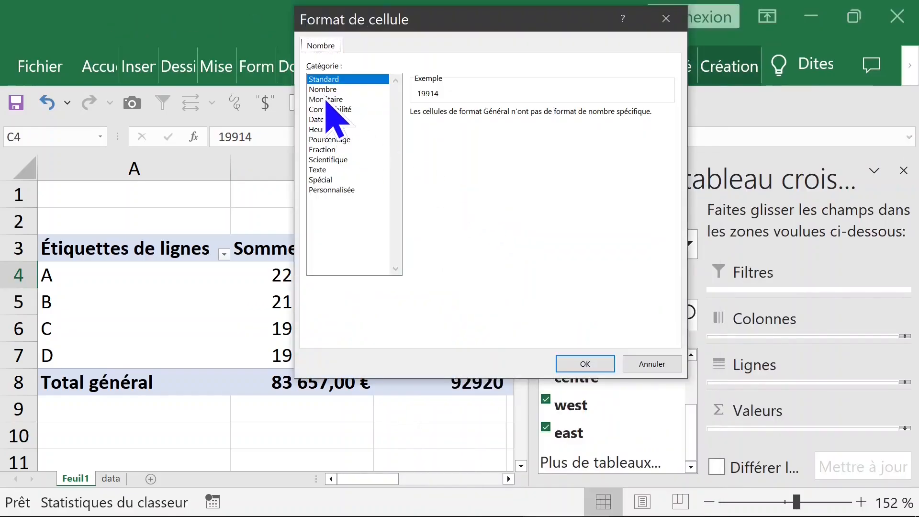
pyautogui.click(326, 100)
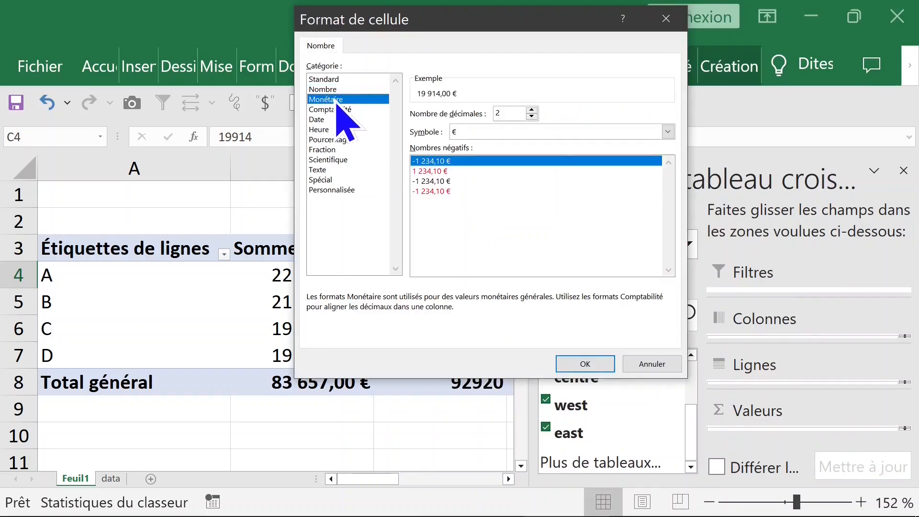
pyautogui.click(582, 364)
pyautogui.click(400, 406)
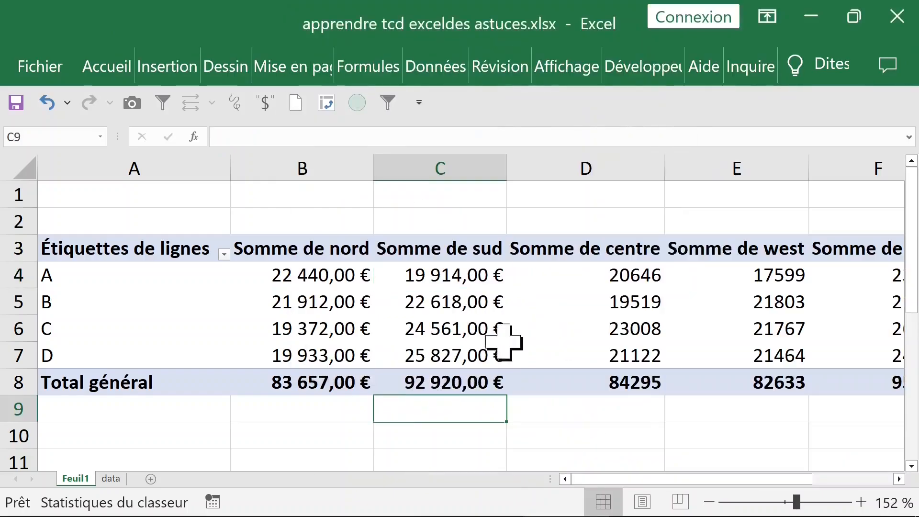
# Close the pivot field list and set the Somme de centre values to the Monétaire format in euros with two decimals.
pyautogui.click(610, 274)
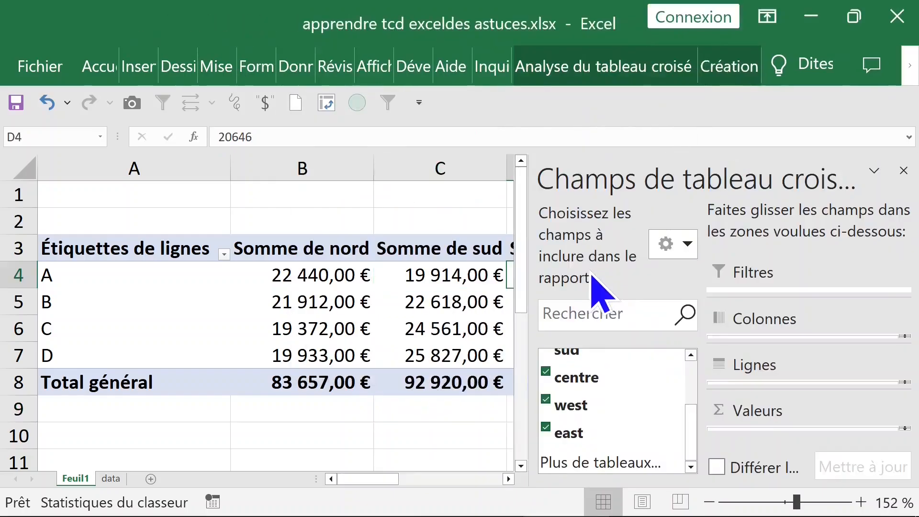
pyautogui.click(904, 171)
pyautogui.rightClick(574, 275)
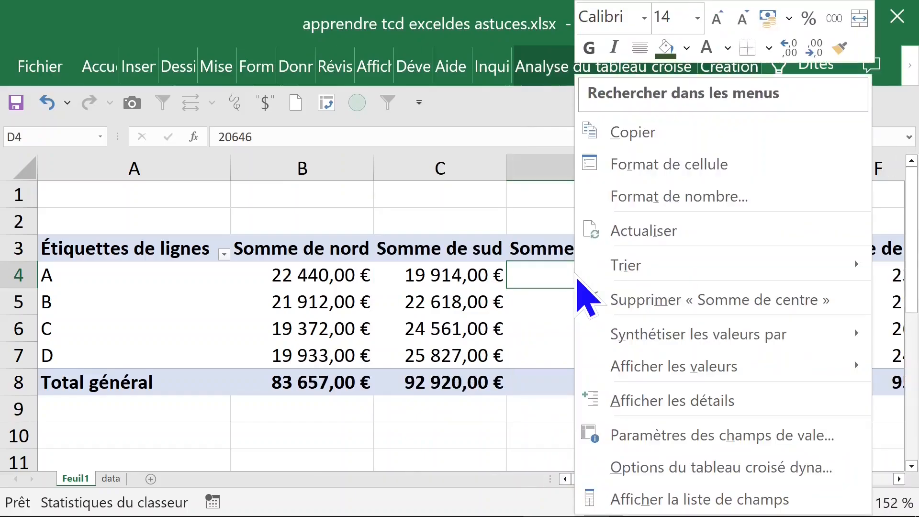
pyautogui.click(638, 198)
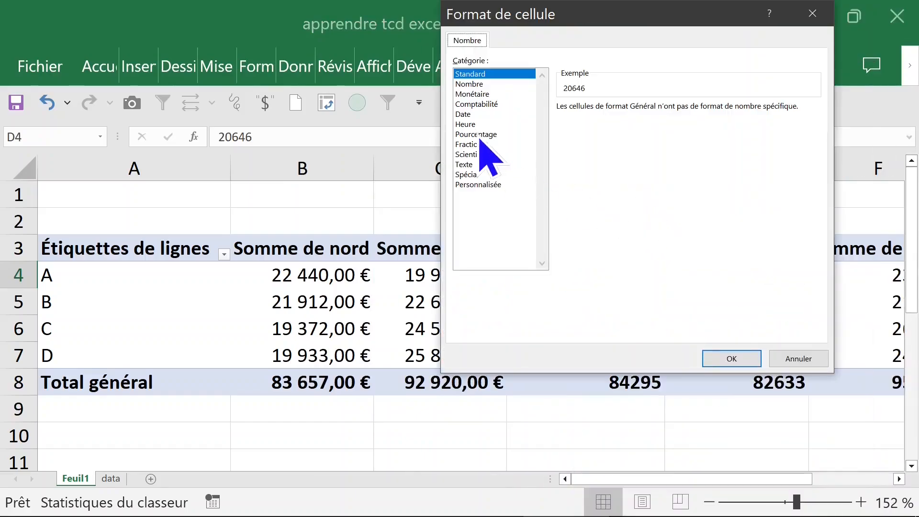
pyautogui.click(479, 95)
pyautogui.click(731, 358)
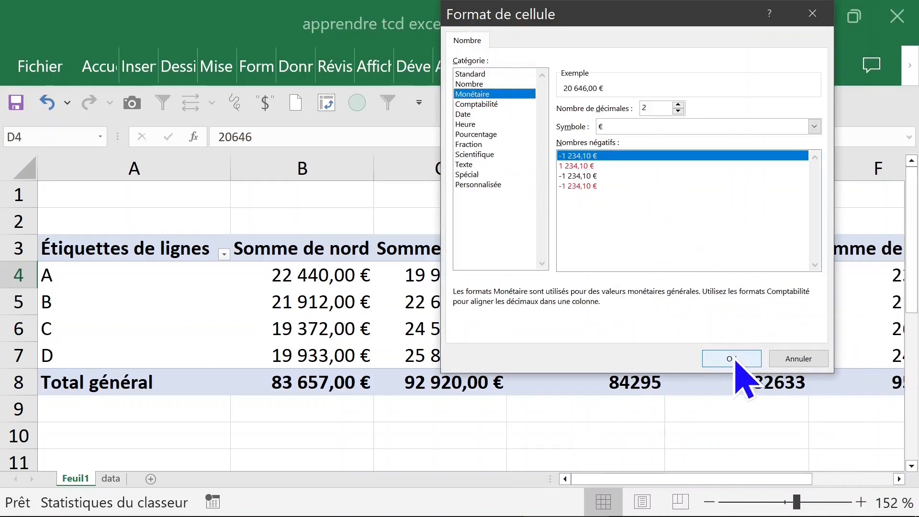
# Set the number format of the Somme de west values to Monétaire in euros.
pyautogui.rightClick(712, 281)
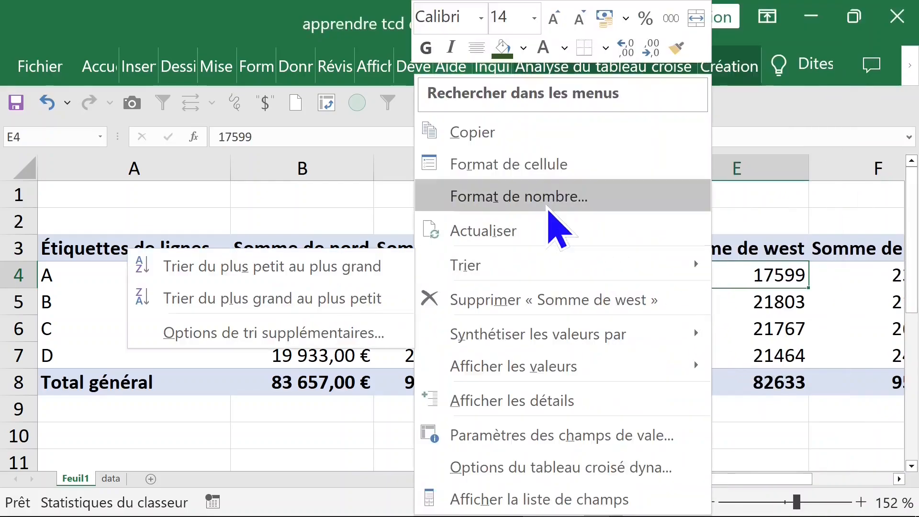
pyautogui.click(548, 208)
pyautogui.click(381, 97)
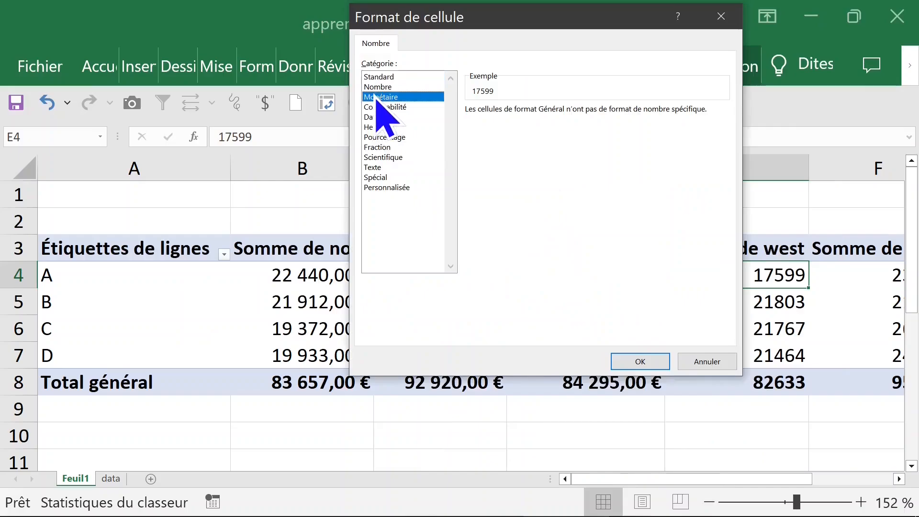
pyautogui.click(640, 362)
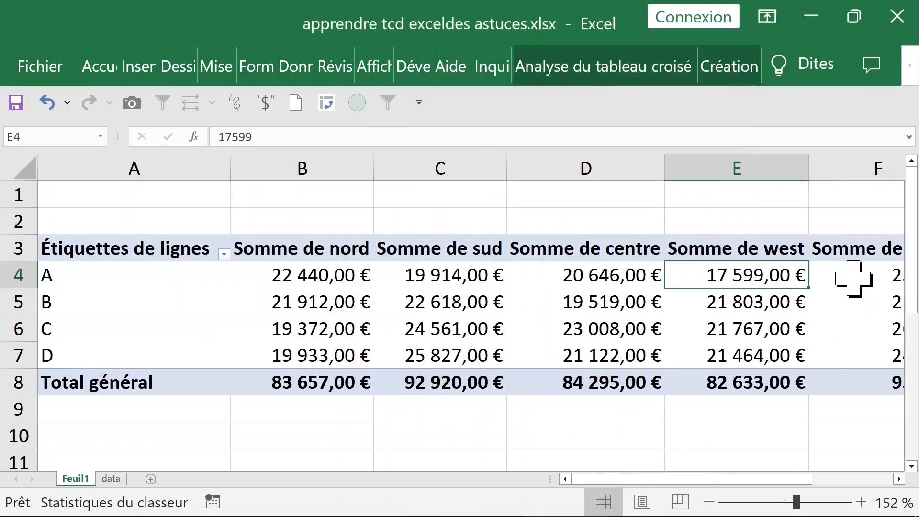
# Set the number format of the pivot table's east sum values to Monétaire in euros with two decimals.
pyautogui.click(855, 280)
pyautogui.rightClick(854, 281)
pyautogui.click(730, 203)
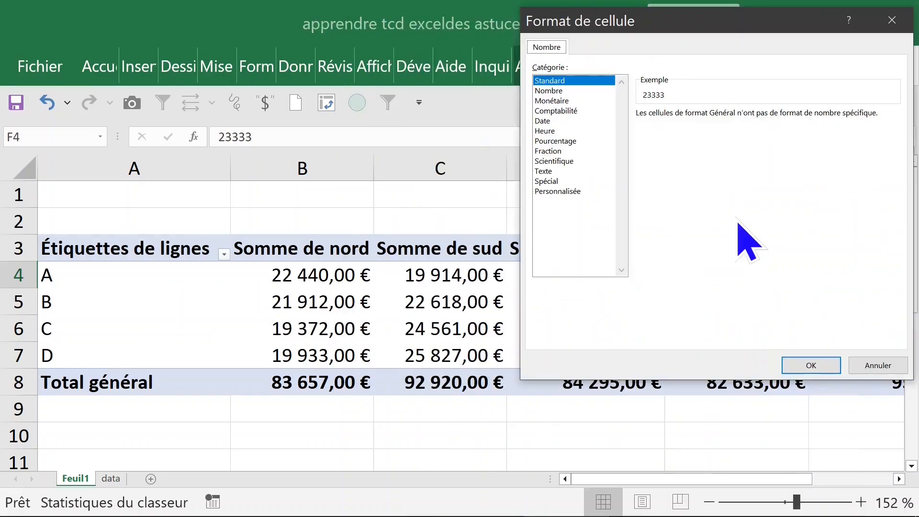
pyautogui.click(560, 101)
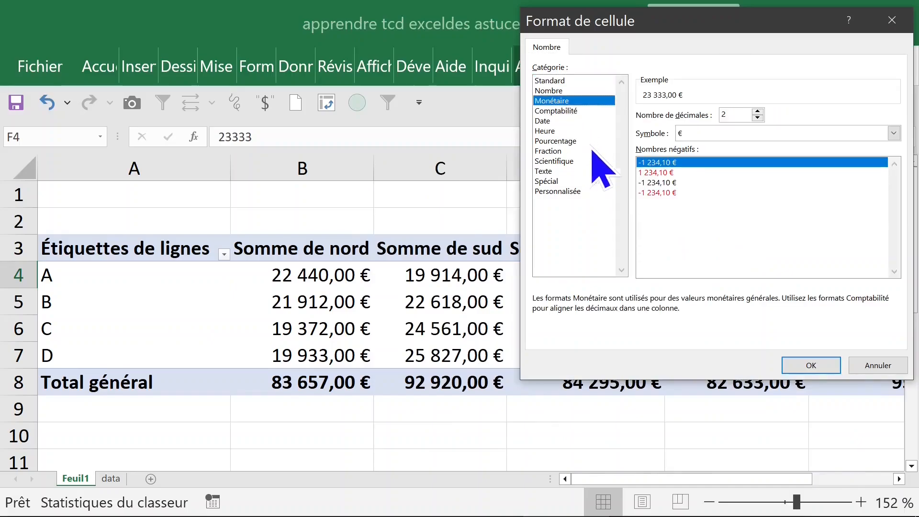
pyautogui.click(812, 366)
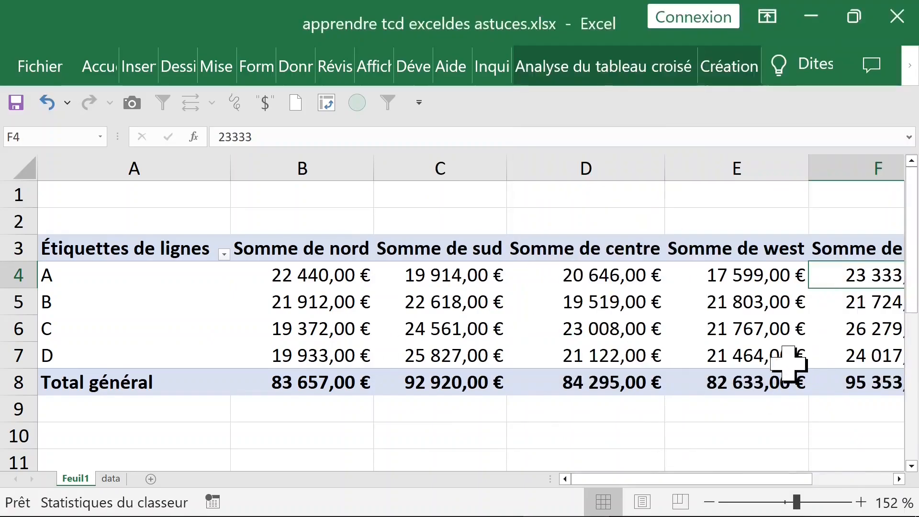
# Display the pivot table report in tabular form and collapse the ribbon.
pyautogui.click(394, 329)
pyautogui.click(298, 275)
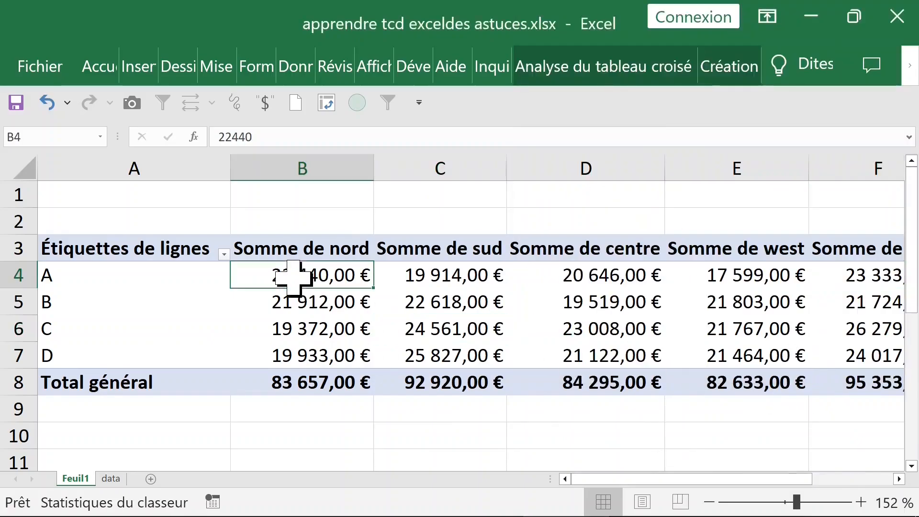
pyautogui.click(622, 69)
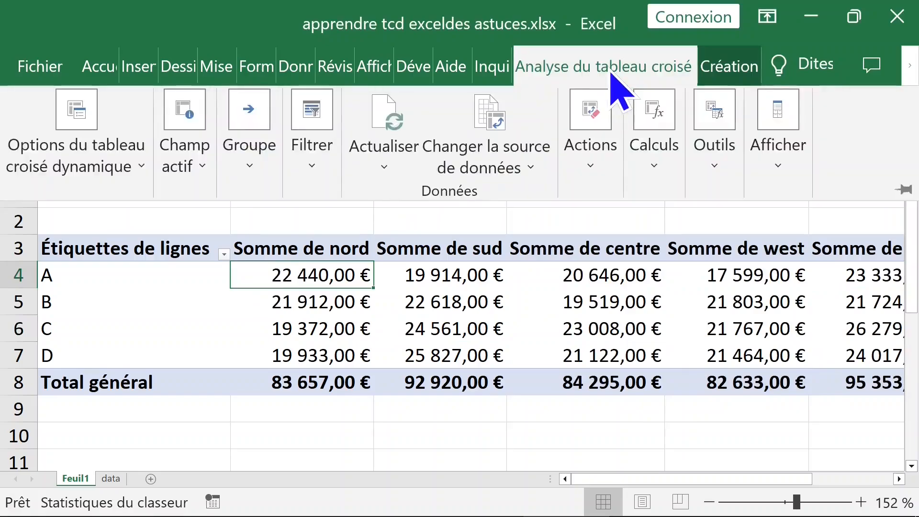
pyautogui.click(716, 73)
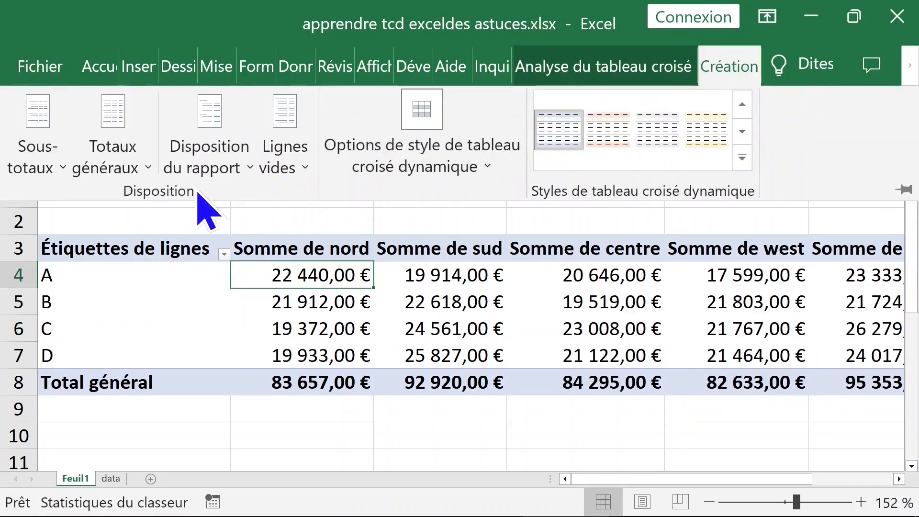
pyautogui.click(233, 180)
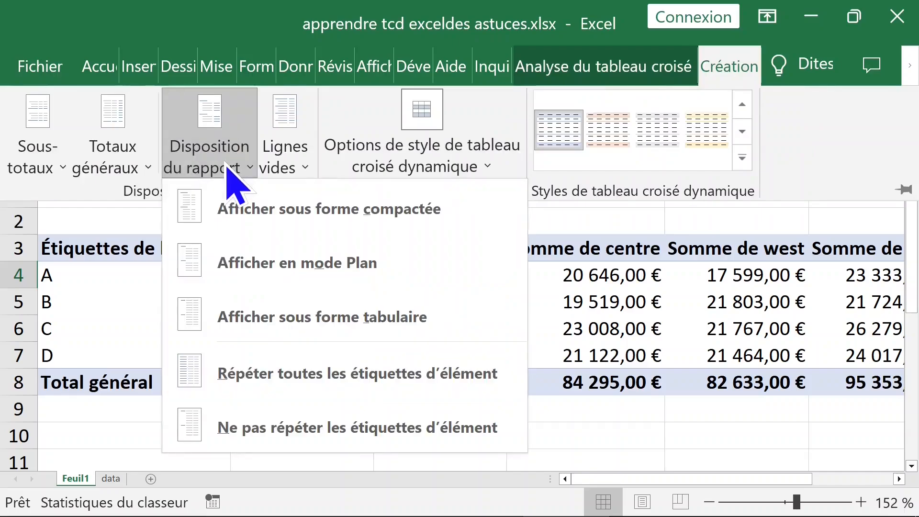
pyautogui.click(320, 335)
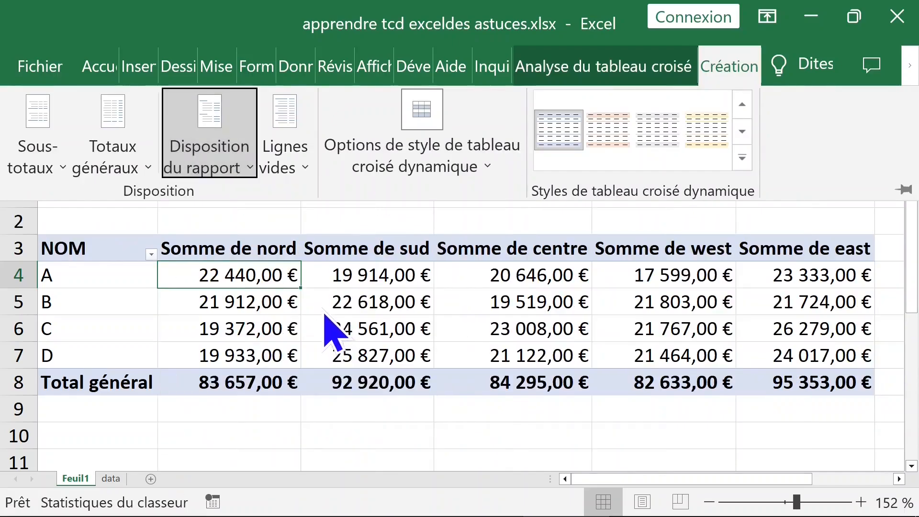
pyautogui.hotkey('ctrl', 'F1')
pyautogui.click(384, 277)
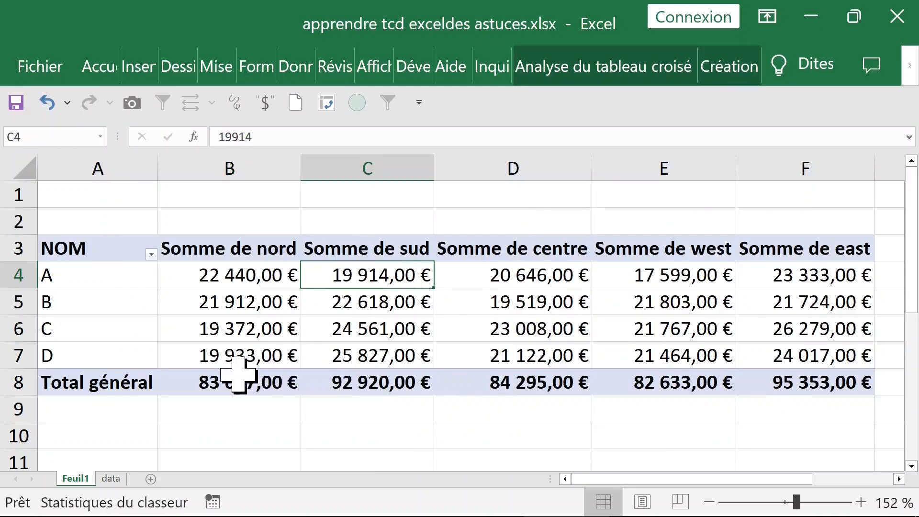
pyautogui.click(95, 261)
pyautogui.click(239, 268)
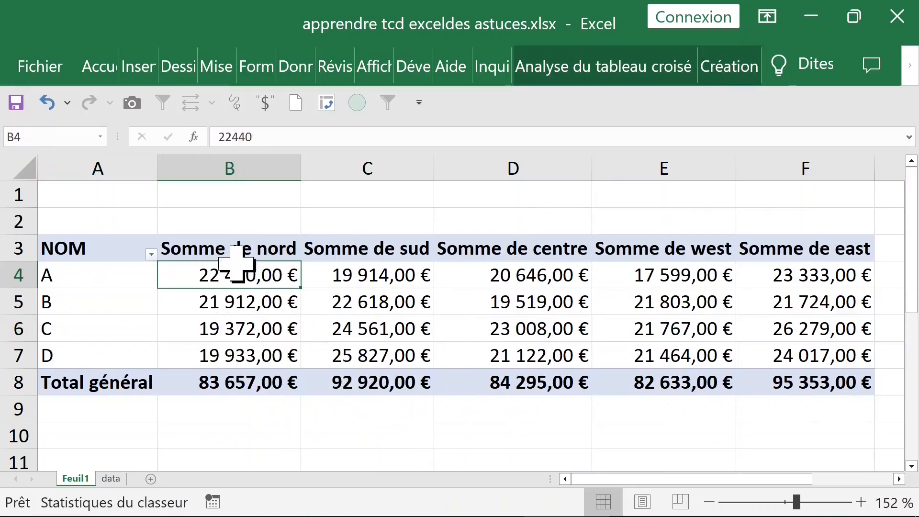
pyautogui.click(252, 159)
pyautogui.click(474, 253)
pyautogui.click(361, 276)
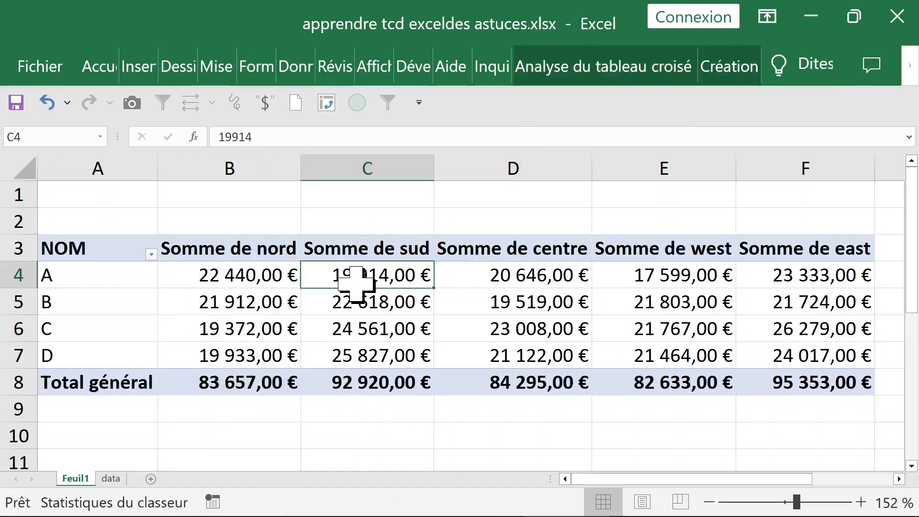
pyautogui.click(224, 256)
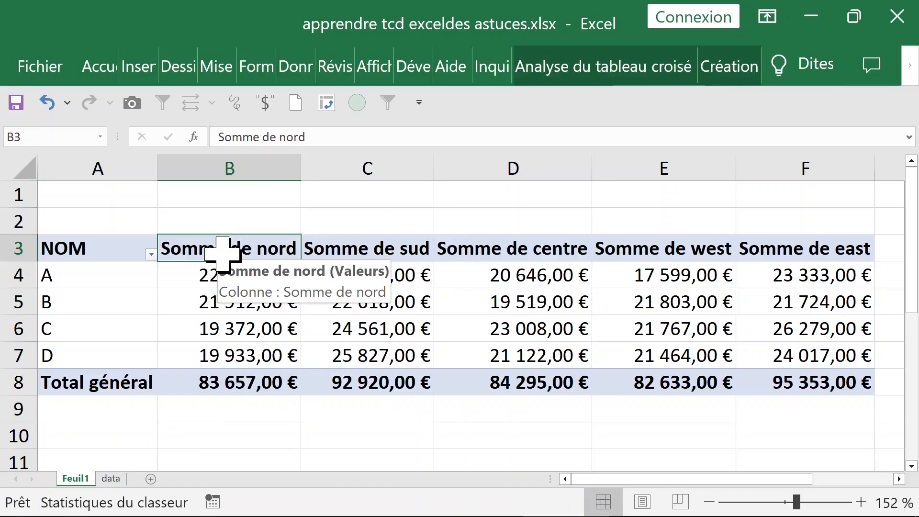
pyautogui.doubleClick(217, 252)
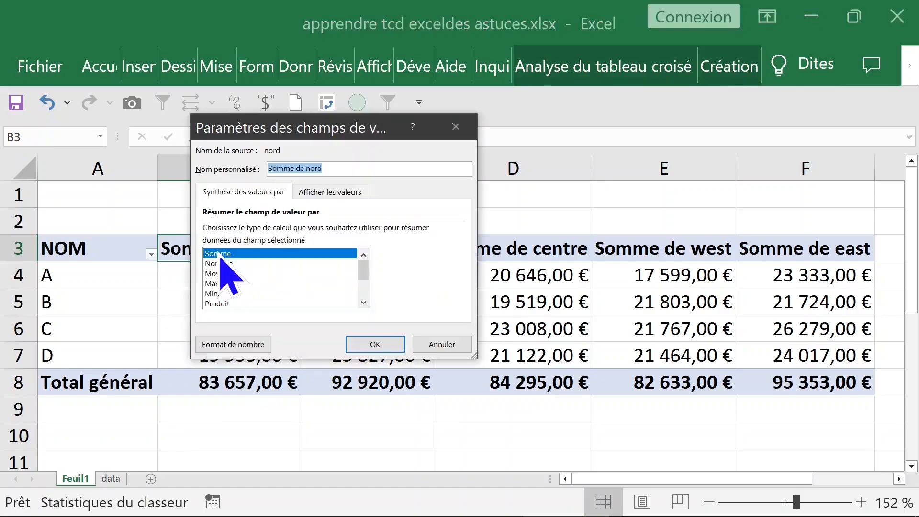
pyautogui.click(221, 274)
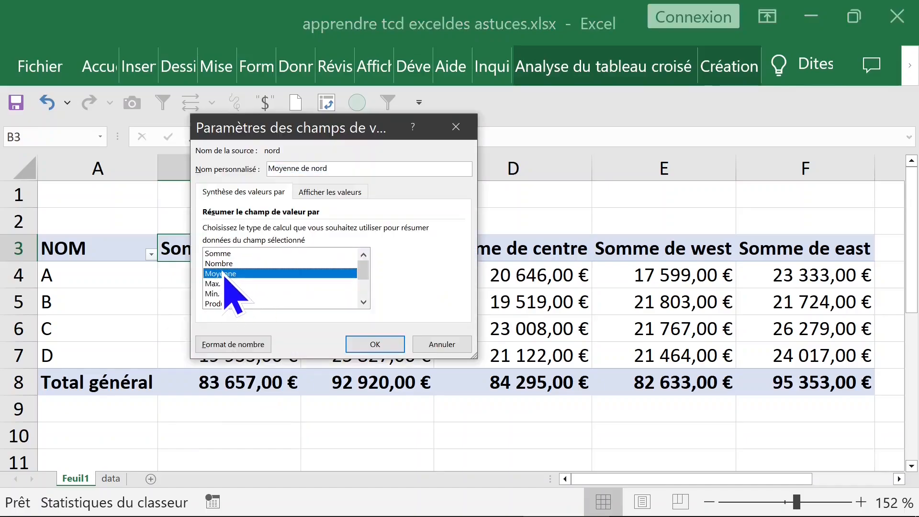
pyautogui.click(439, 346)
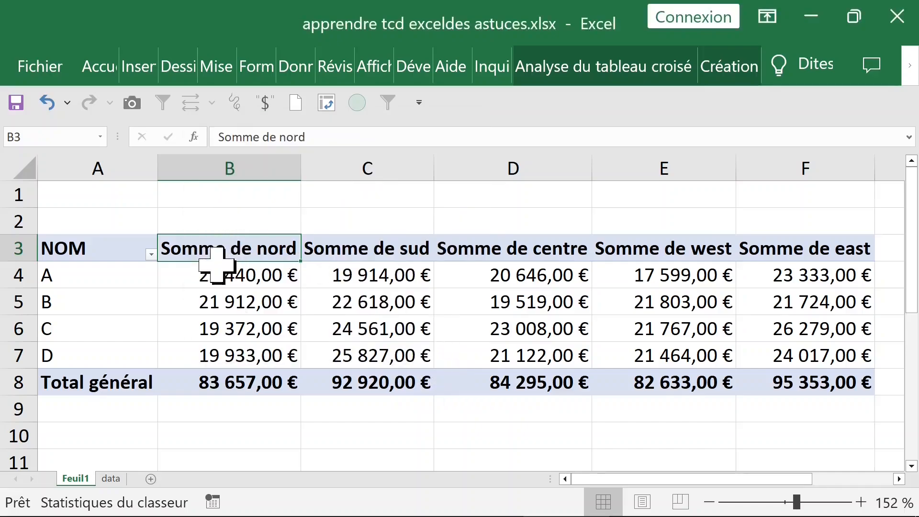
pyautogui.click(207, 266)
pyautogui.click(214, 170)
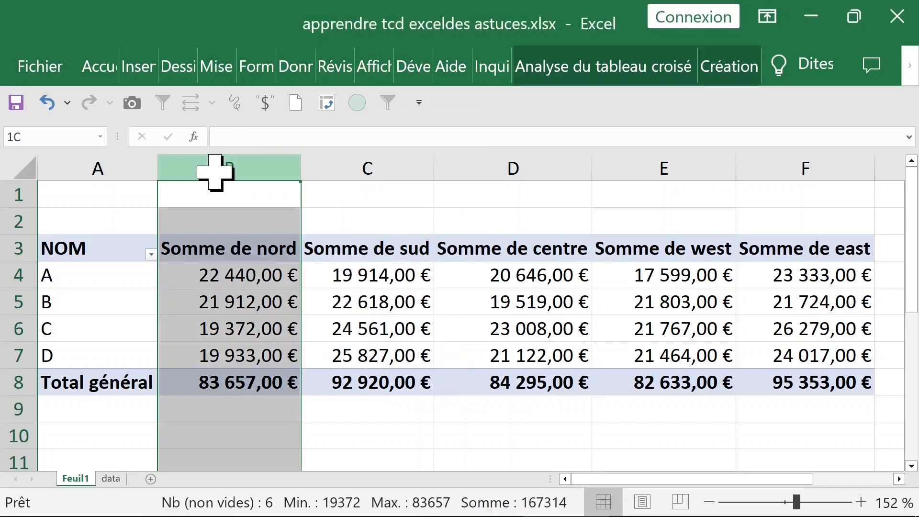
pyautogui.click(207, 268)
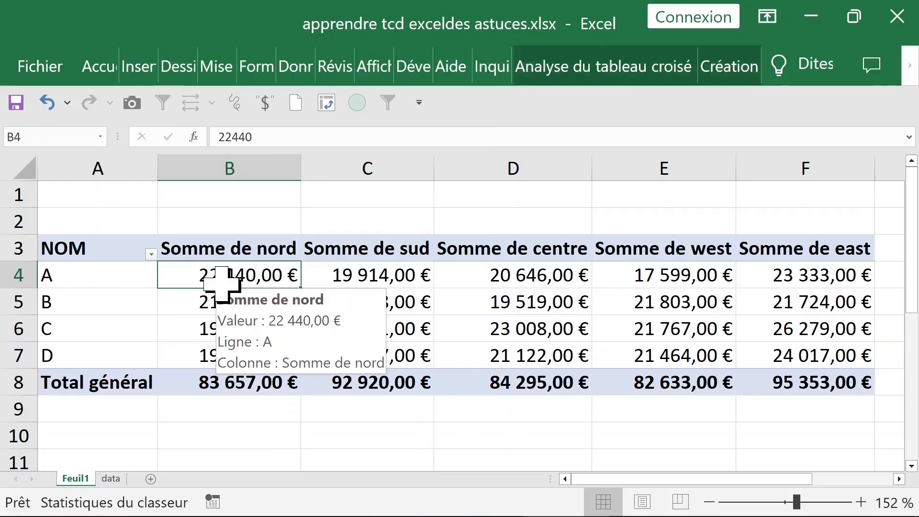
pyautogui.click(213, 299)
pyautogui.click(222, 274)
pyautogui.click(227, 251)
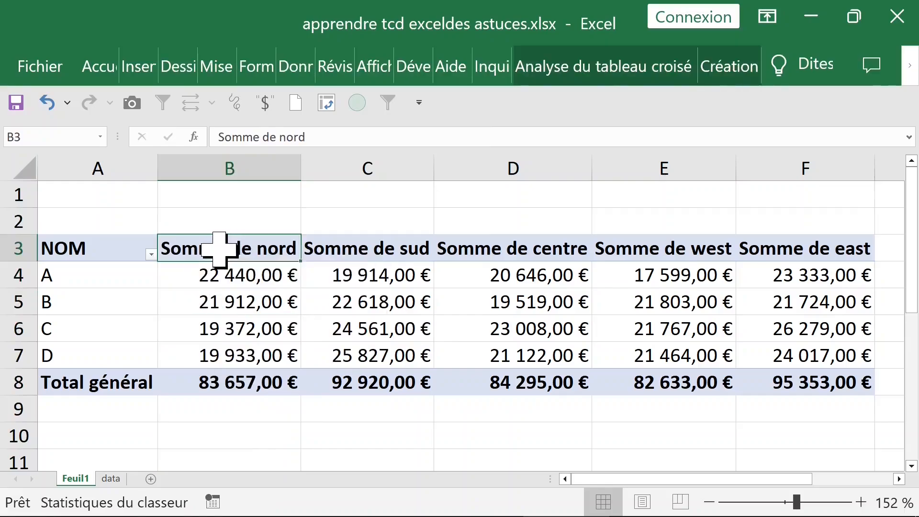
pyautogui.rightClick(220, 251)
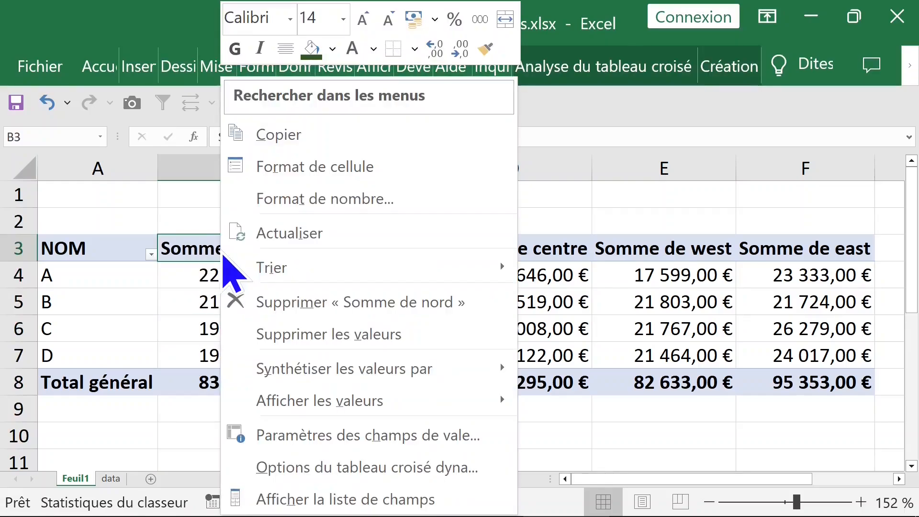
pyautogui.click(196, 280)
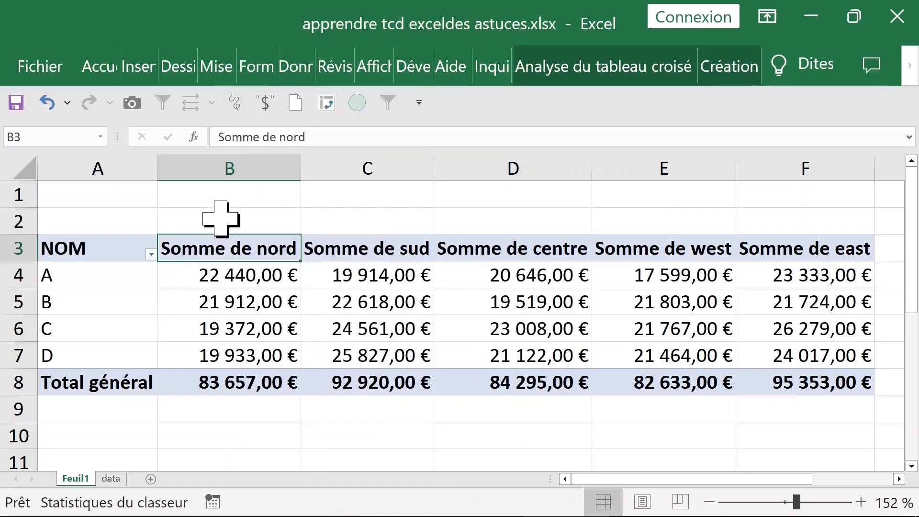
pyautogui.click(222, 215)
pyautogui.click(221, 271)
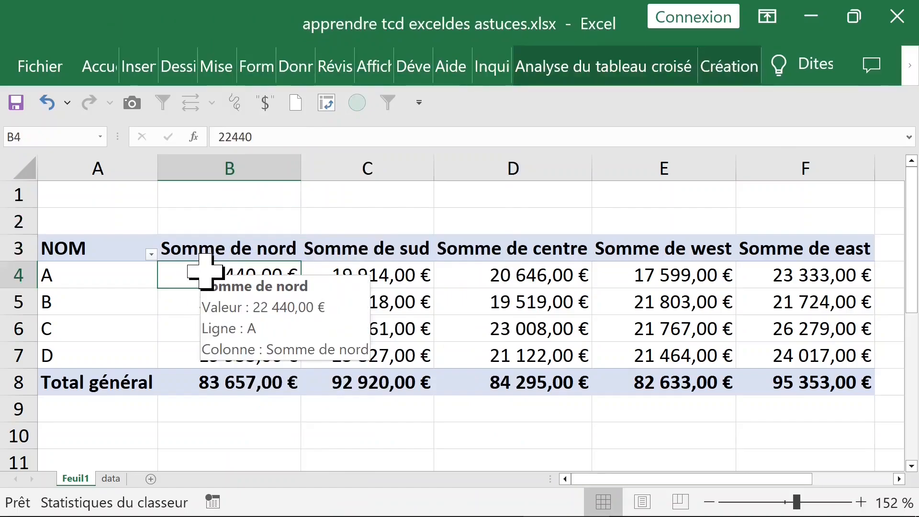
# Summarize the nord values by Moyenne and apply the Monétaire format in euros with two decimals.
pyautogui.rightClick(201, 280)
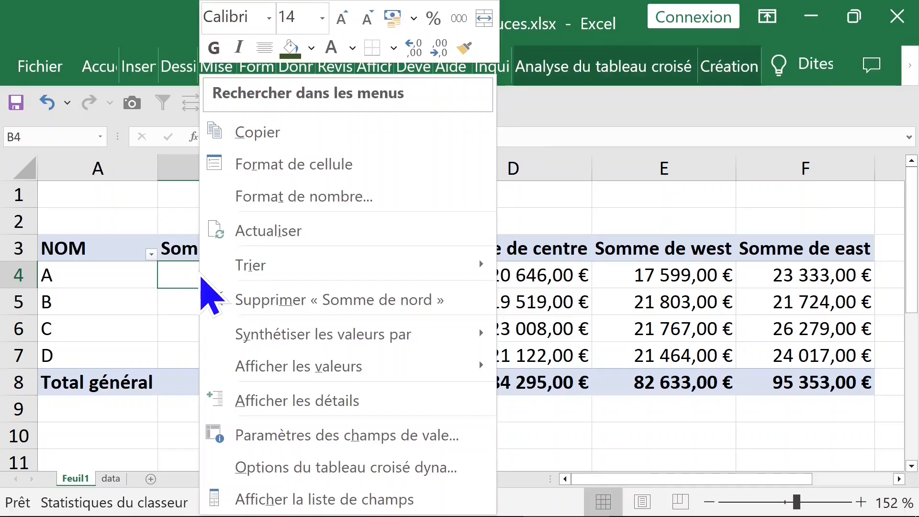
pyautogui.moveTo(309, 337)
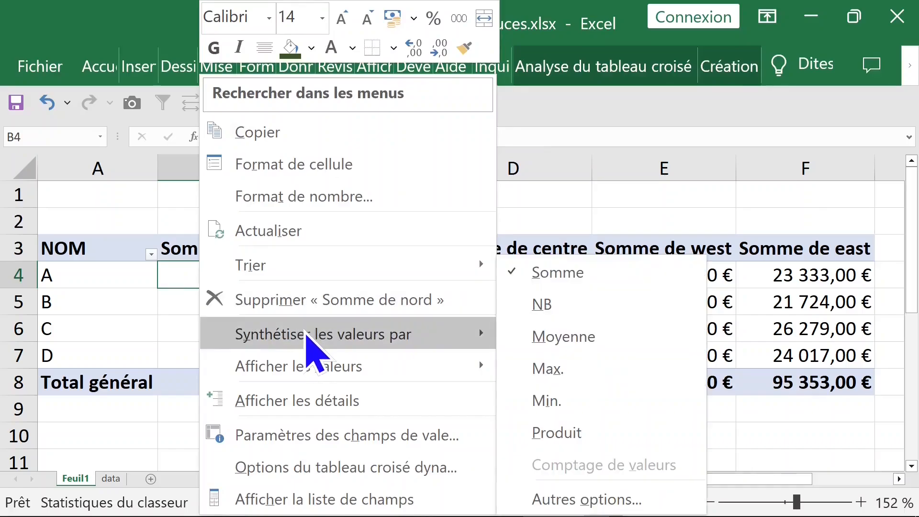
pyautogui.click(541, 338)
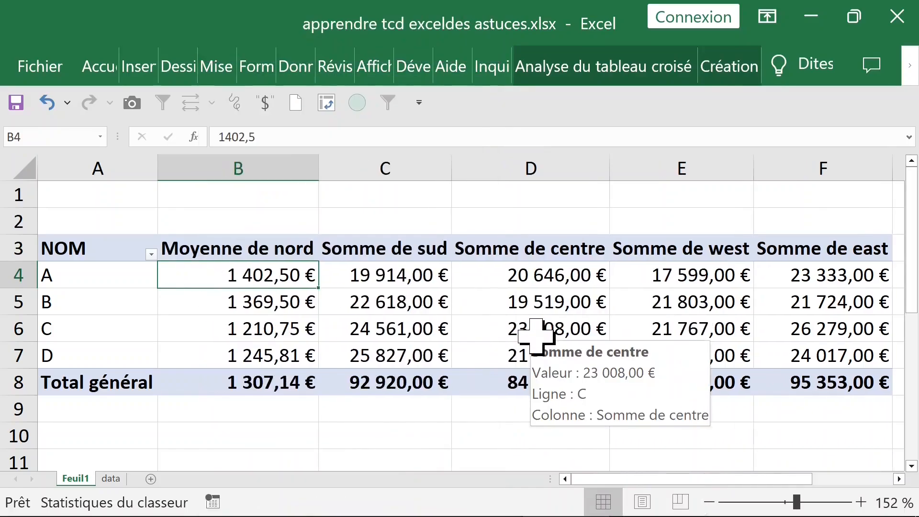
pyautogui.rightClick(262, 280)
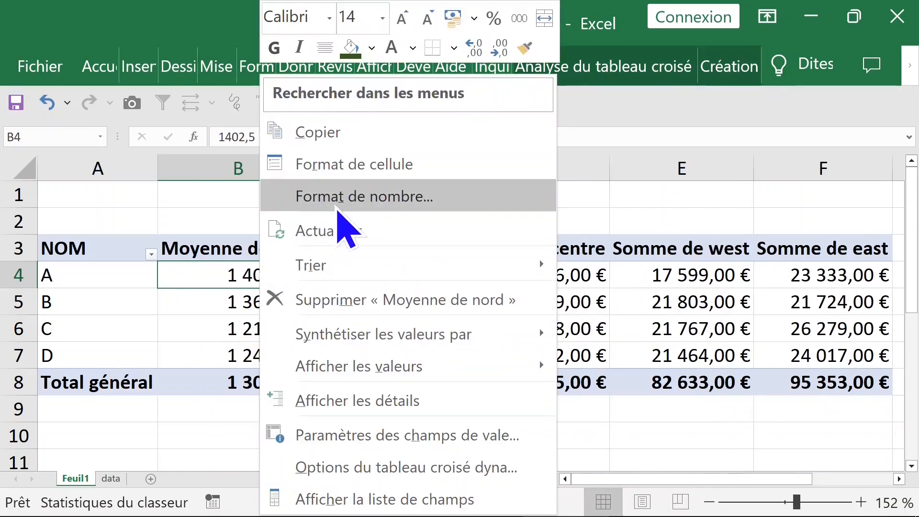
pyautogui.click(341, 205)
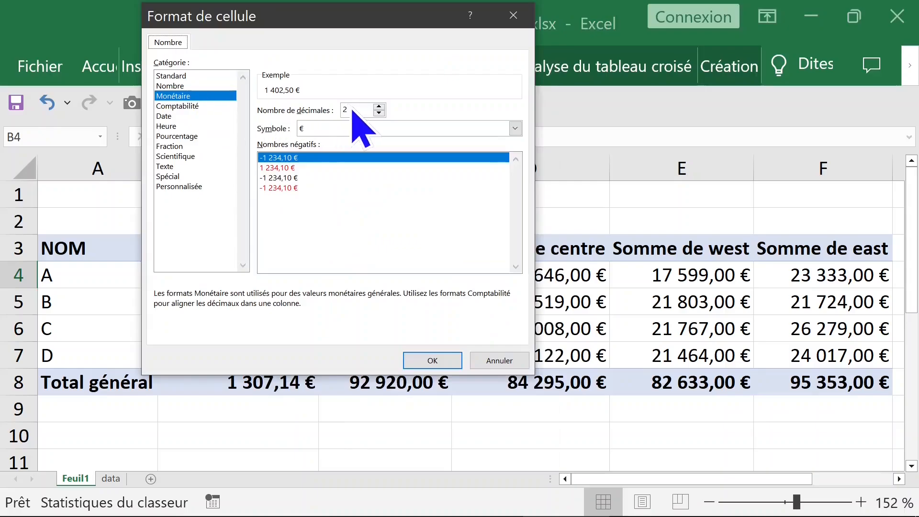
pyautogui.click(441, 359)
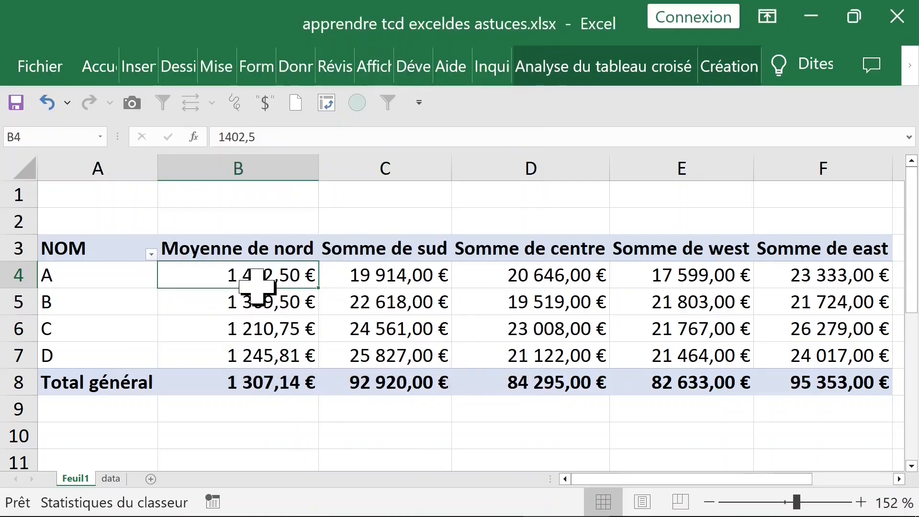
# Summarize the sud values in the pivot table by Moyenne instead of Somme.
pyautogui.click(349, 268)
pyautogui.rightClick(360, 282)
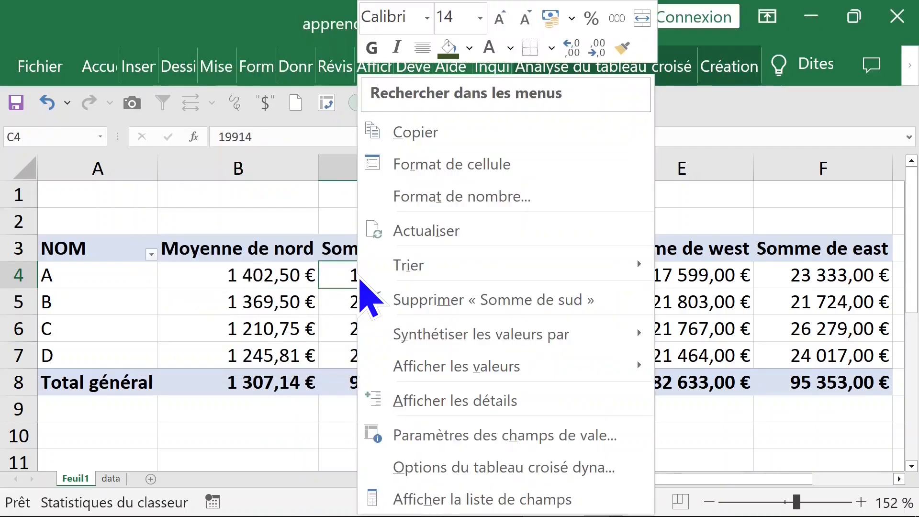
pyautogui.moveTo(435, 349)
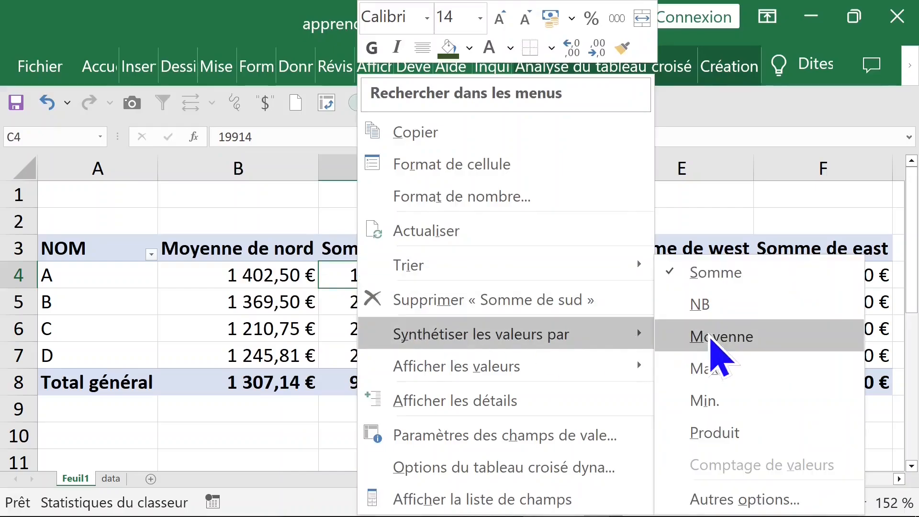
pyautogui.click(722, 337)
# Set the centre value field to be summarized by Moyenne in its value field settings.
pyautogui.click(539, 269)
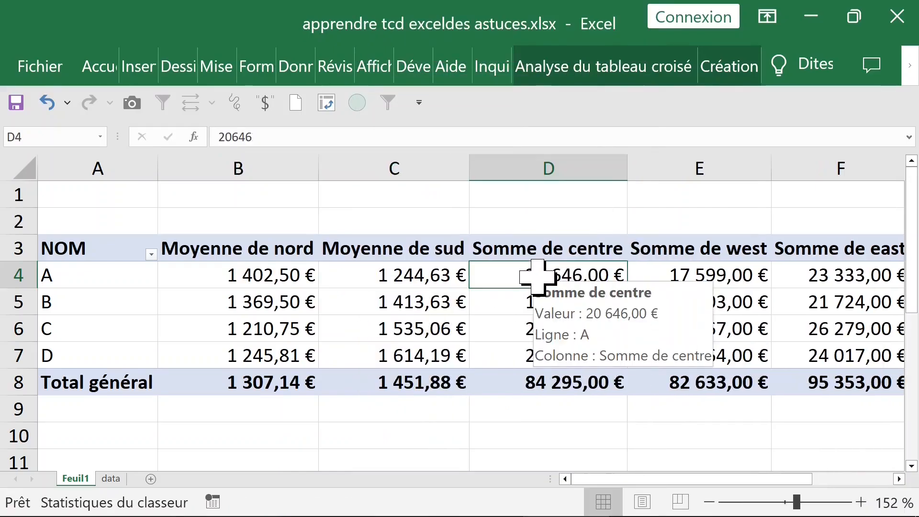
pyautogui.click(534, 255)
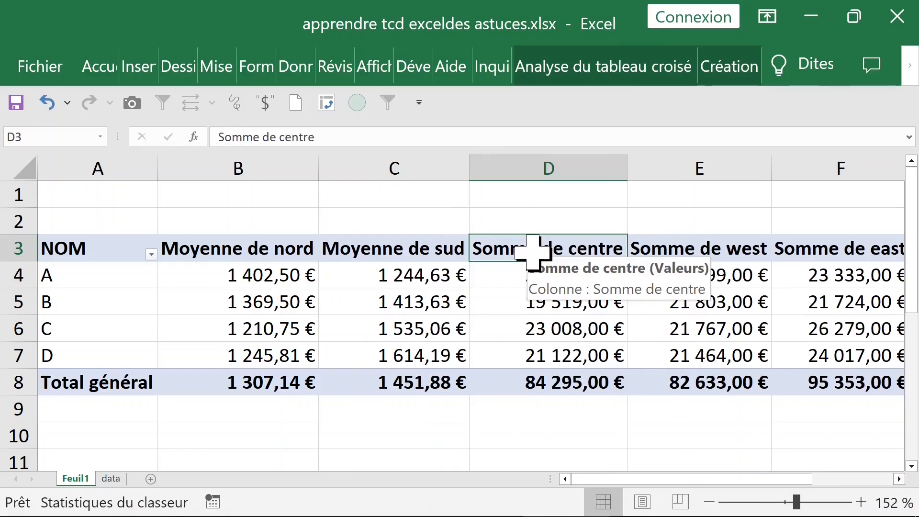
pyautogui.doubleClick(533, 249)
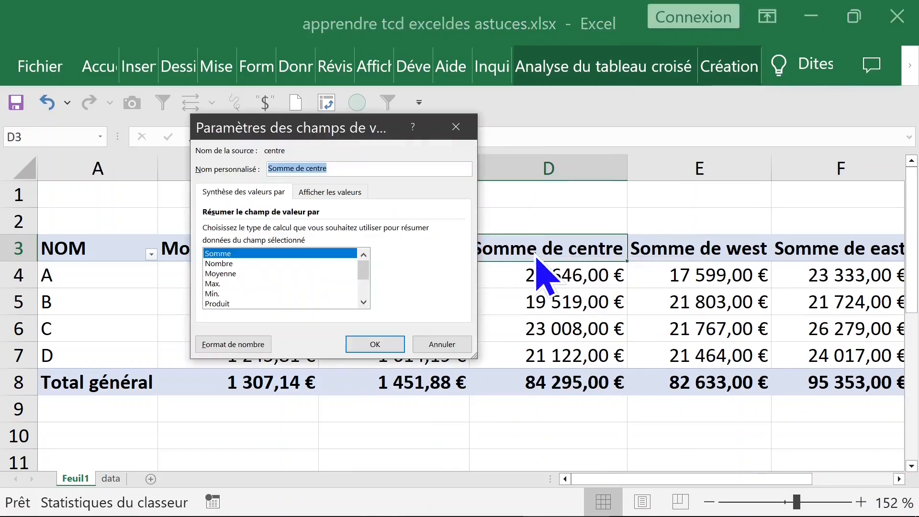
pyautogui.click(225, 274)
pyautogui.click(372, 345)
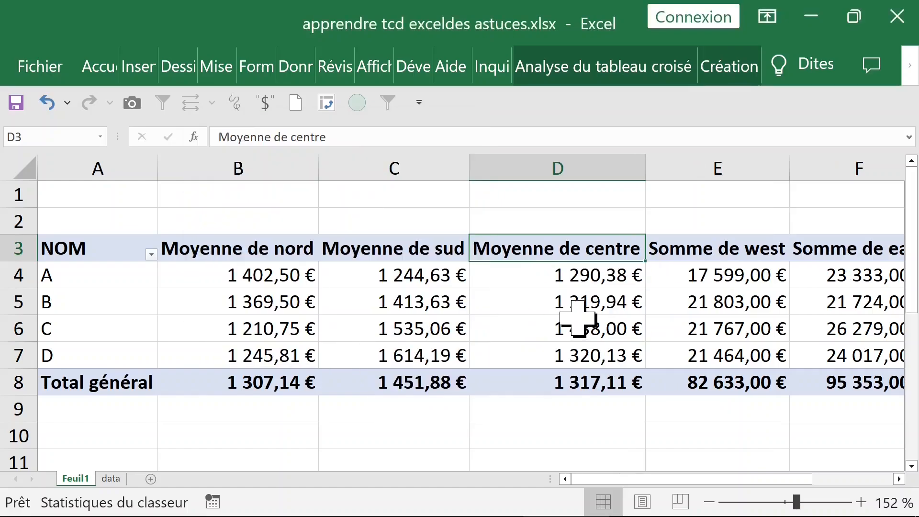
# Change the summary calculation of the west value field to Moyenne in its value field settings.
pyautogui.click(715, 281)
pyautogui.click(704, 251)
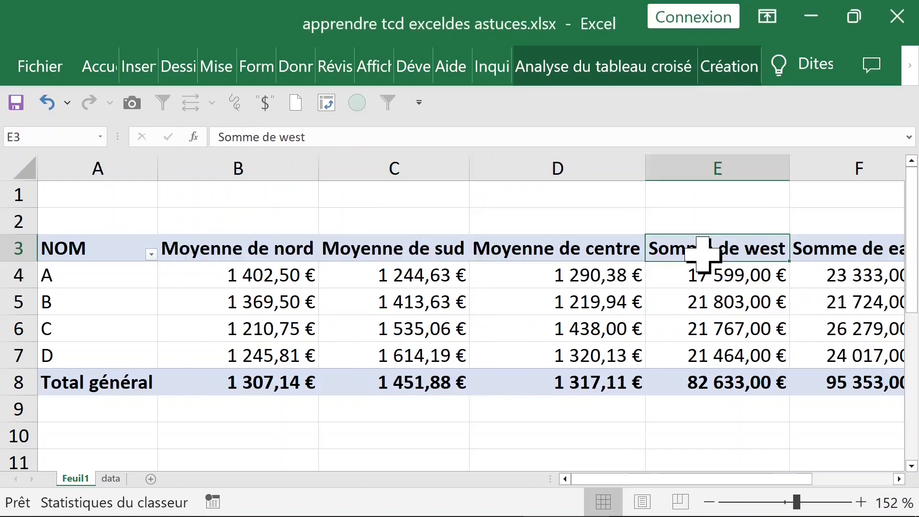
pyautogui.doubleClick(704, 253)
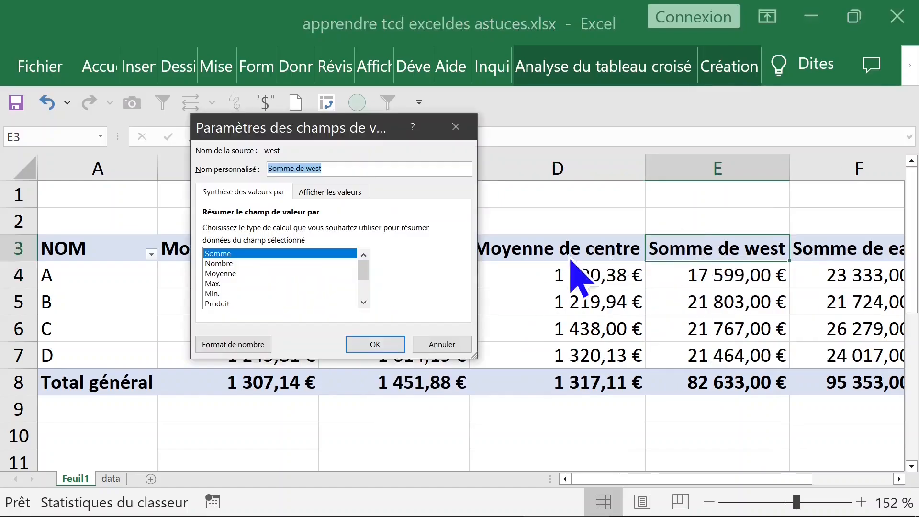
pyautogui.click(225, 274)
pyautogui.click(393, 346)
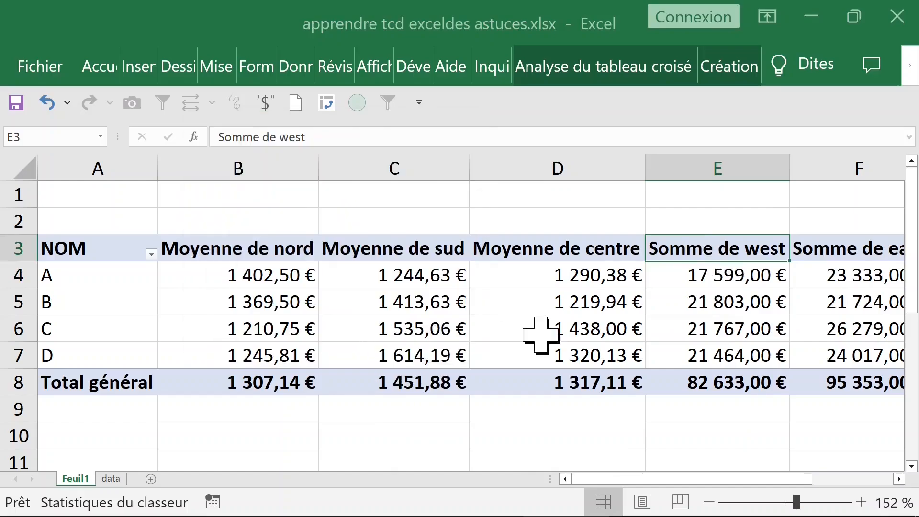
# Change the summary calculation of the east value field to Moyenne in its value field settings.
pyautogui.doubleClick(852, 251)
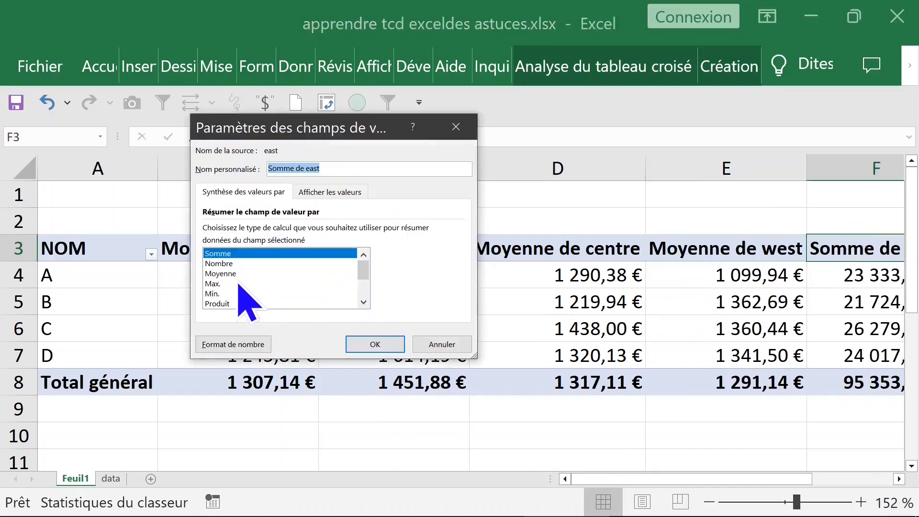
pyautogui.click(225, 274)
pyautogui.click(357, 345)
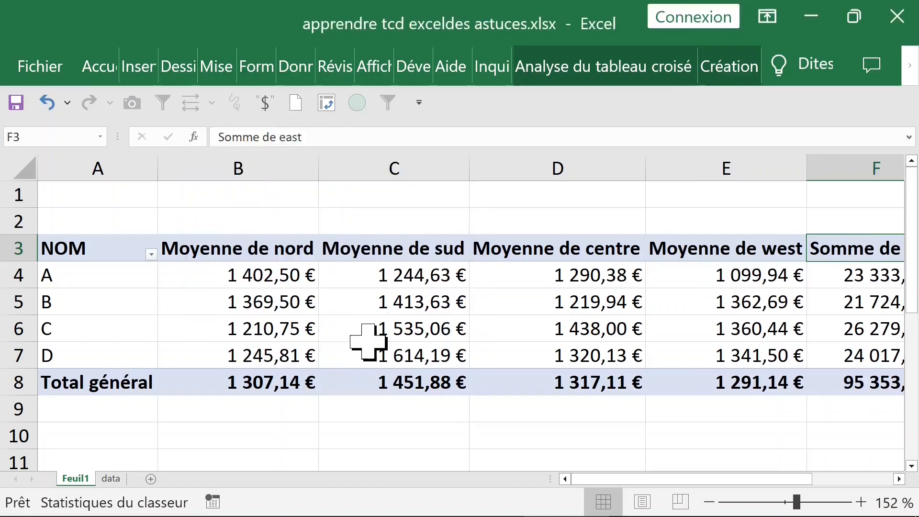
# Review the regional averages per NOM in the pivot table and compare them with the source records on the data sheet.
pyautogui.click(286, 331)
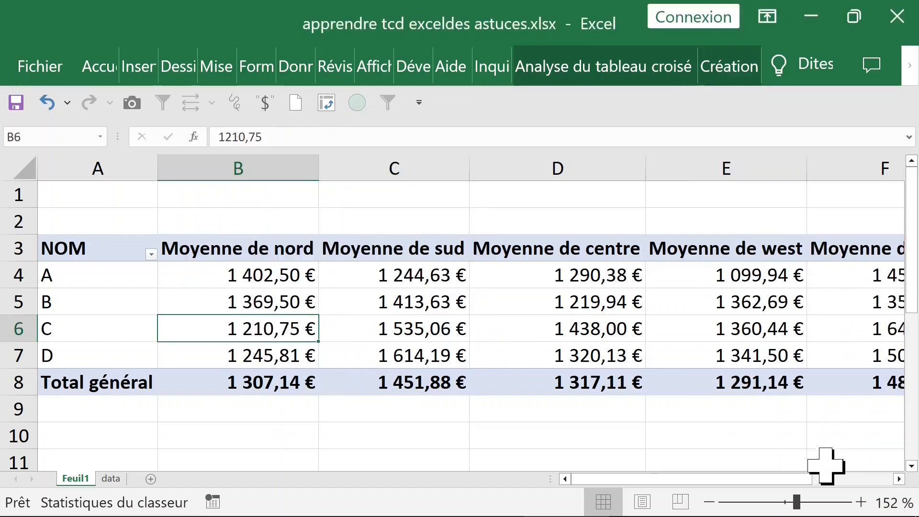
pyautogui.moveTo(795, 504); pyautogui.dragTo(796, 504)
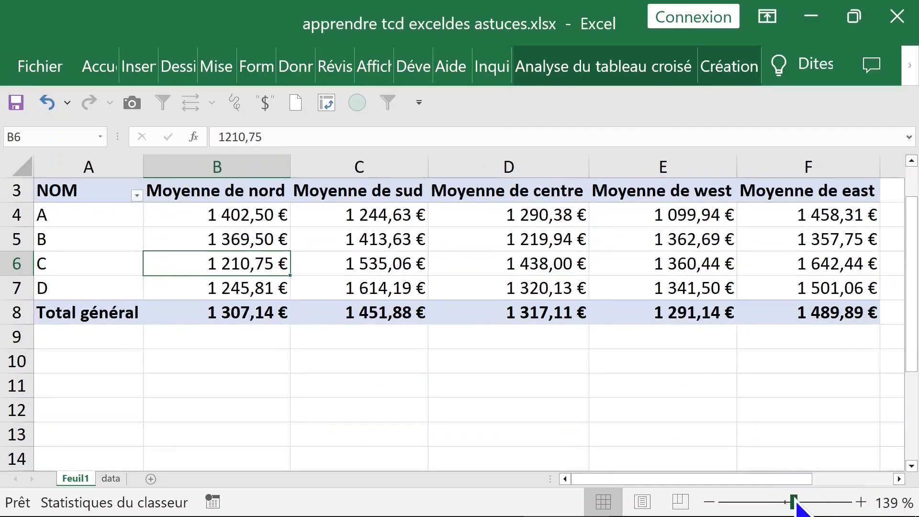
pyautogui.scroll(1, 424, 280)
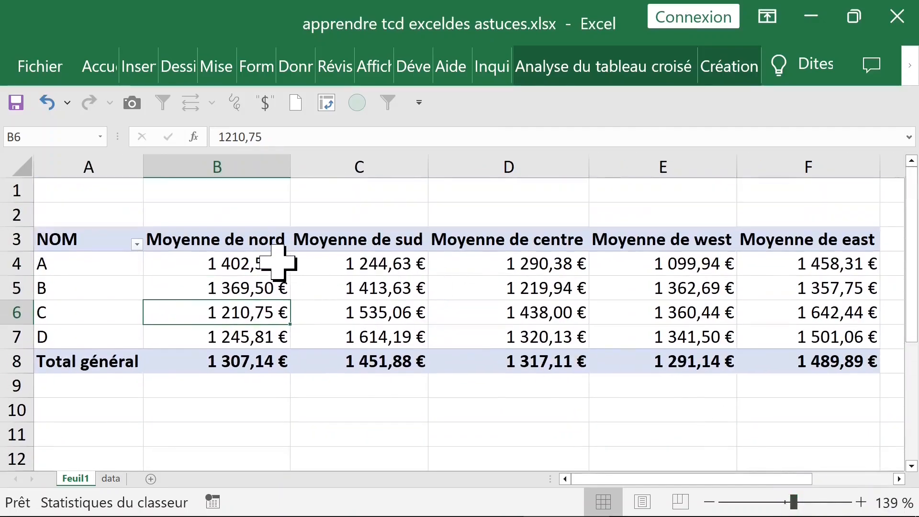
pyautogui.click(111, 479)
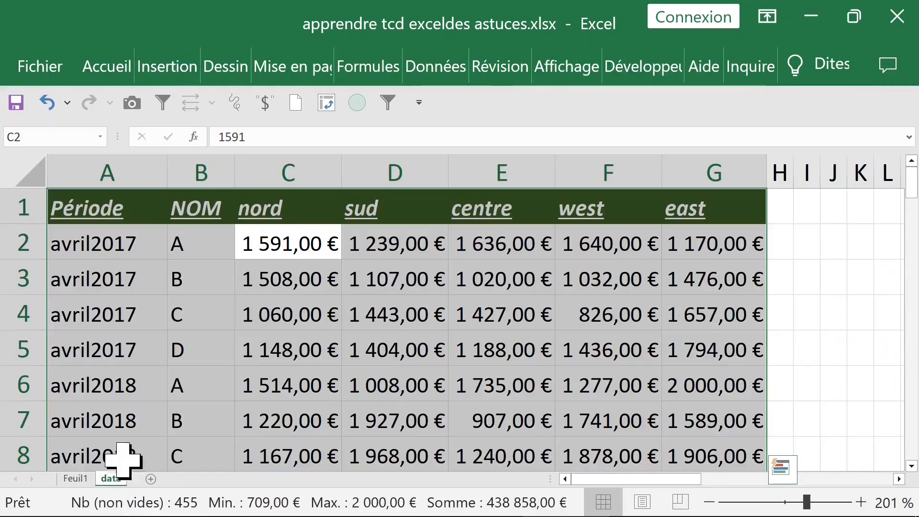
pyautogui.click(411, 314)
pyautogui.hotkey('ctrl', 'pageup')
pyautogui.click(233, 288)
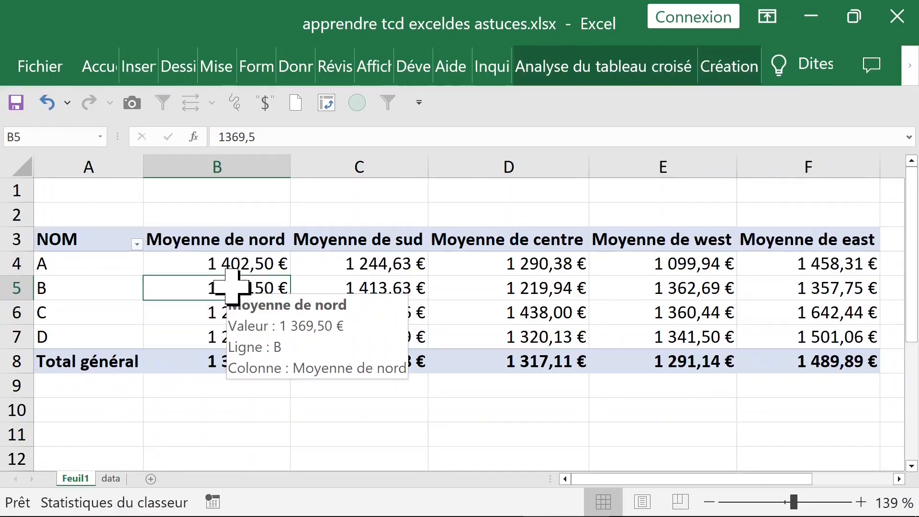
pyautogui.click(220, 261)
pyautogui.click(232, 234)
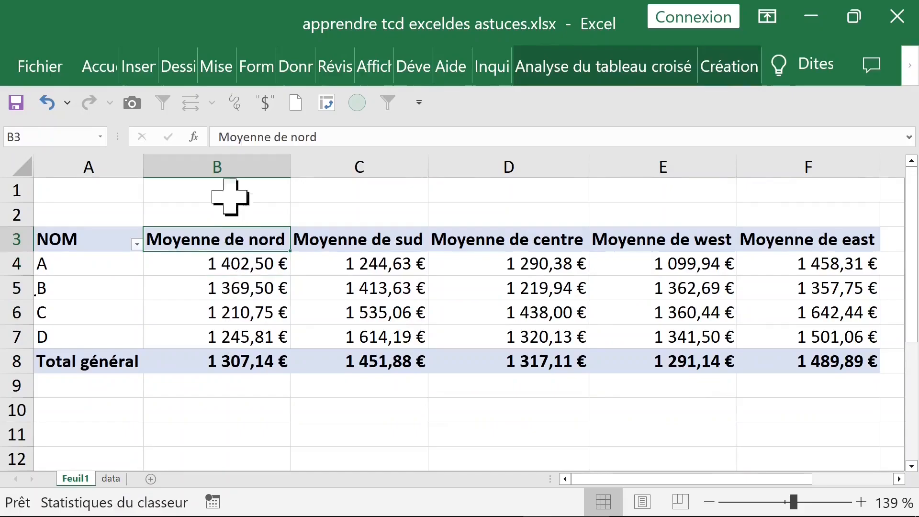
pyautogui.click(217, 154)
# Change the summary calculation of the nord value field to Max. in its value field settings.
pyautogui.click(215, 240)
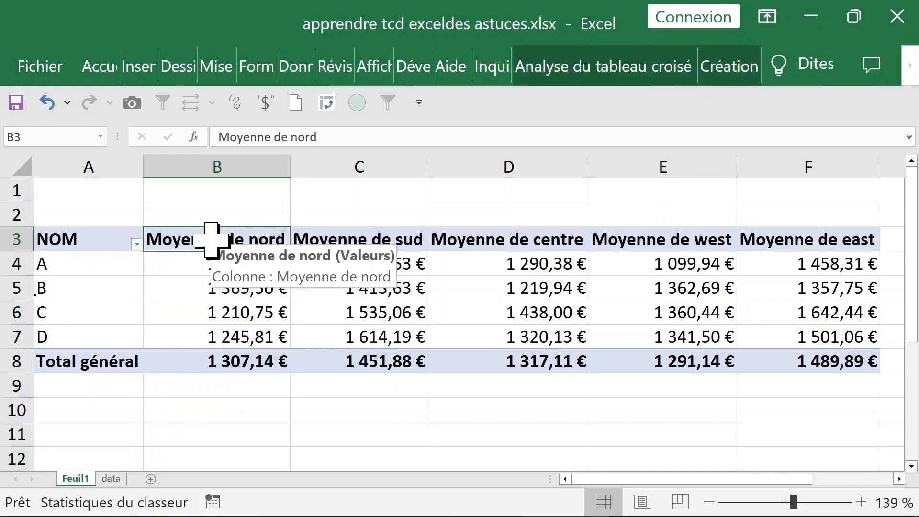
pyautogui.doubleClick(211, 240)
pyautogui.click(215, 283)
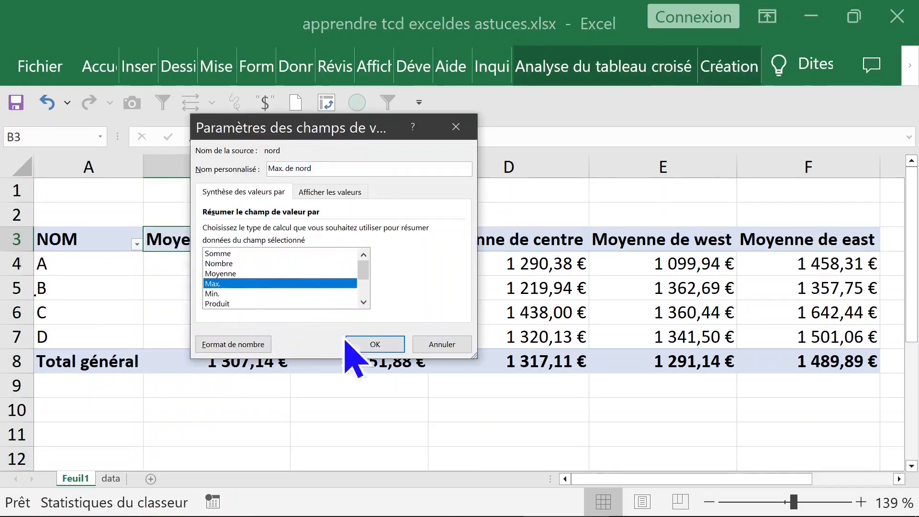
pyautogui.click(368, 344)
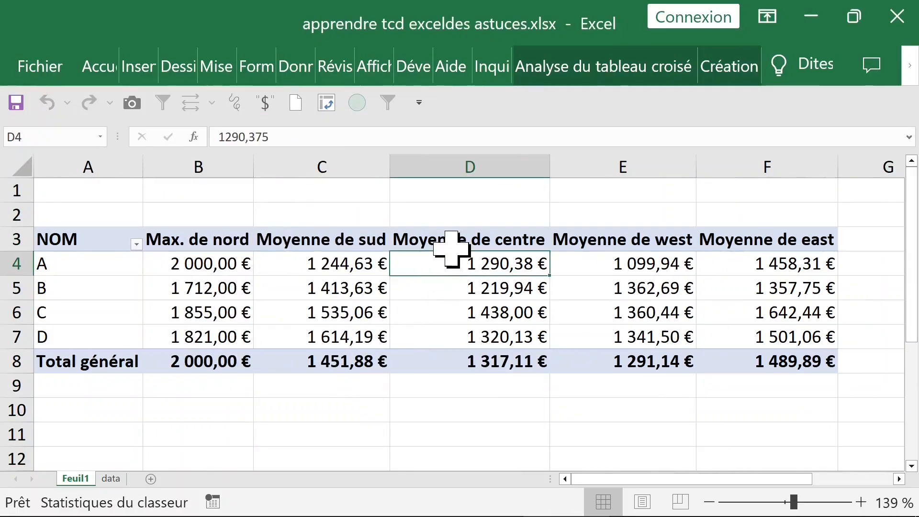
# Set the centre value field to be summarized by Max. instead of Moyenne.
pyautogui.click(451, 242)
pyautogui.doubleClick(455, 240)
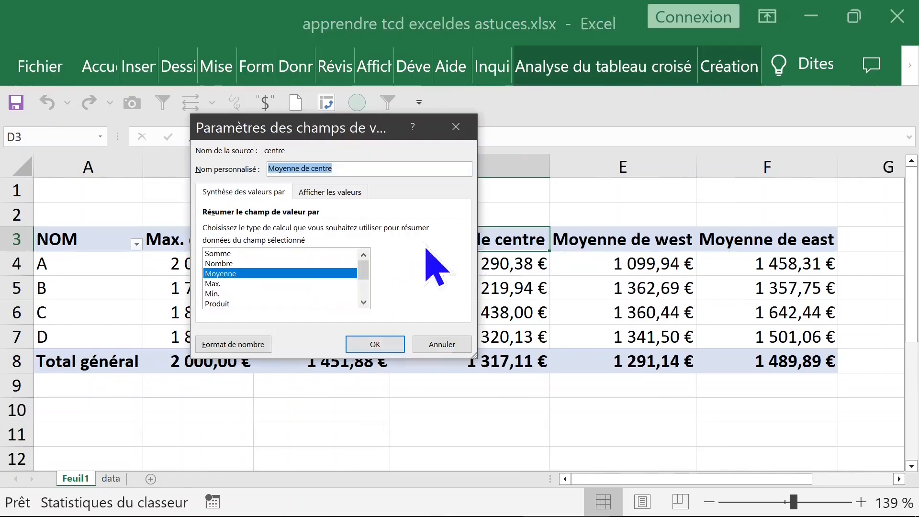
pyautogui.click(213, 283)
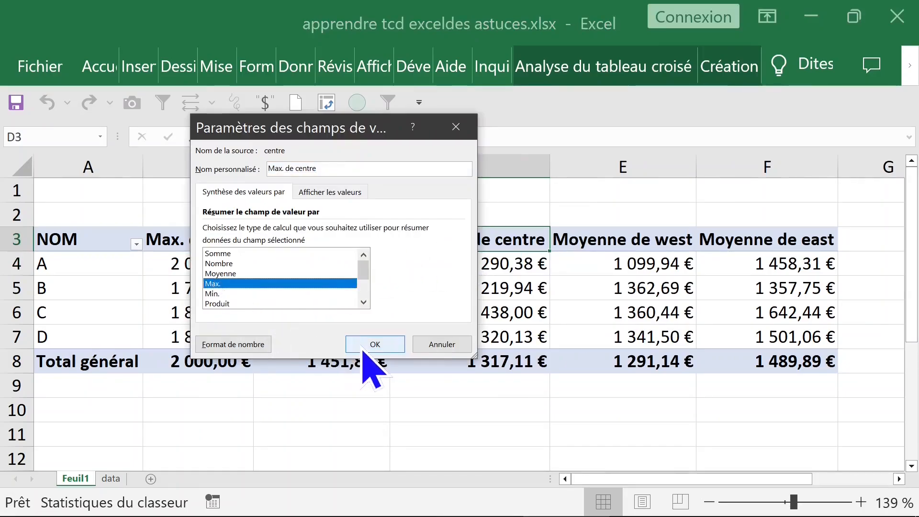
pyautogui.click(364, 344)
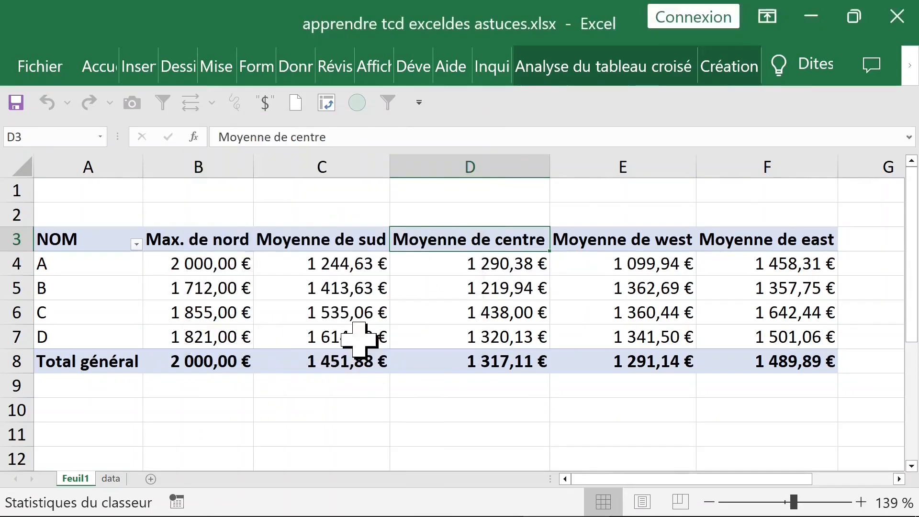
# Examine the maximum columns for nord and centre in the pivot table and check them against the data sheet.
pyautogui.click(235, 268)
pyautogui.click(447, 272)
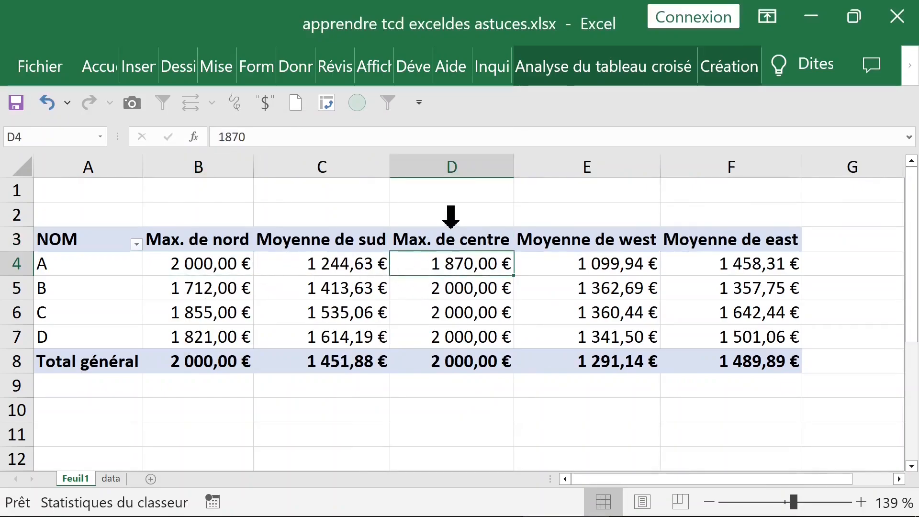
pyautogui.click(422, 165)
pyautogui.click(213, 163)
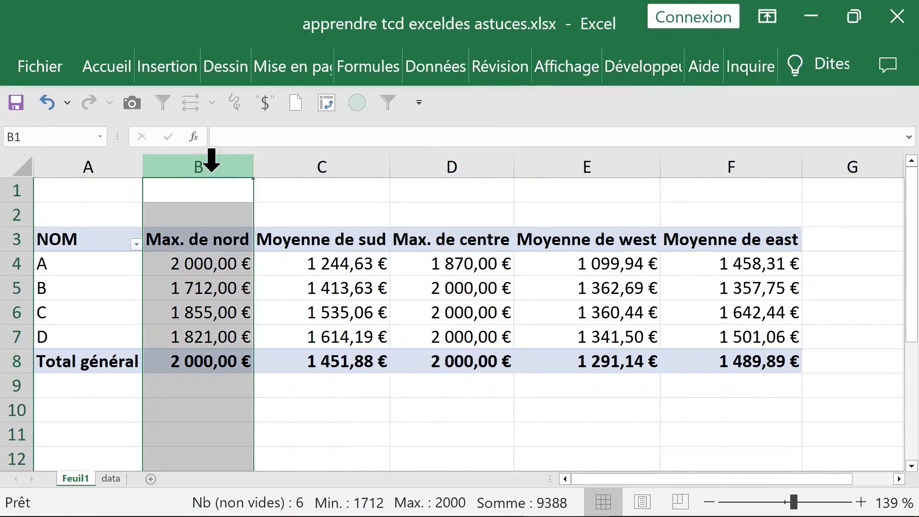
pyautogui.click(469, 229)
pyautogui.click(450, 158)
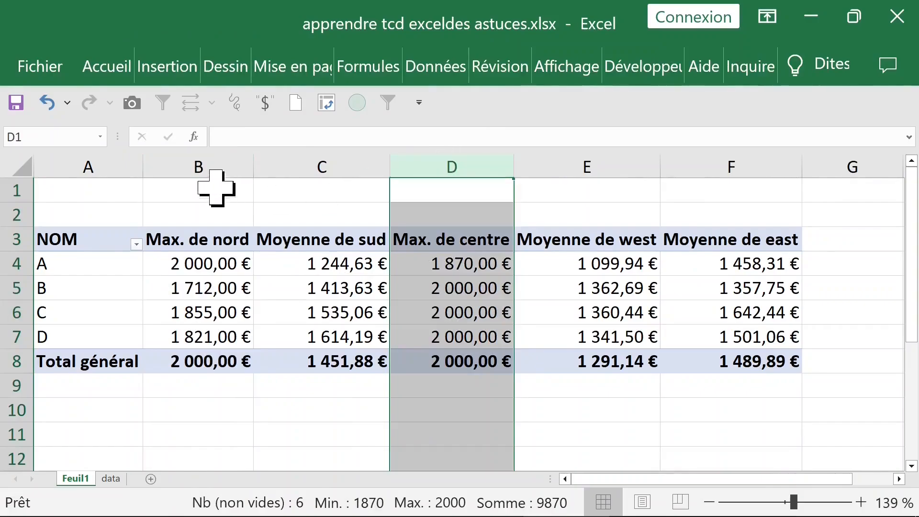
pyautogui.click(207, 162)
pyautogui.click(198, 362)
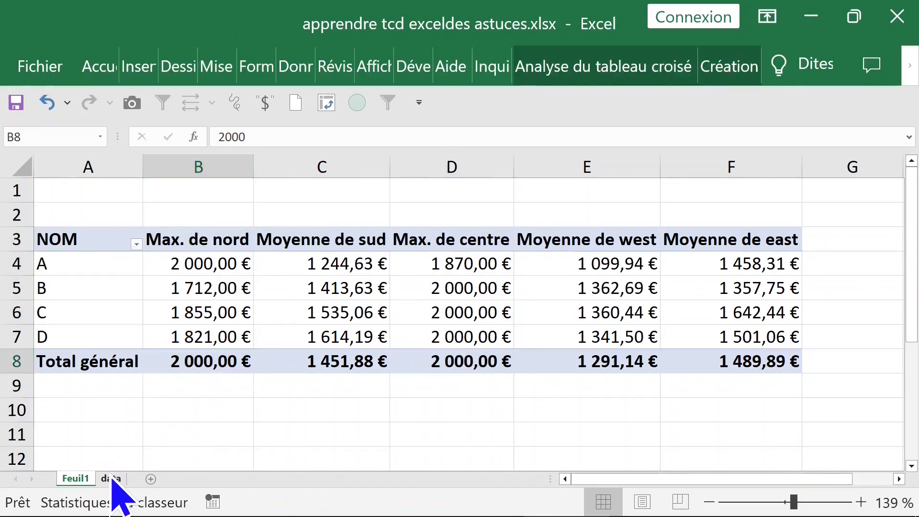
pyautogui.click(111, 479)
pyautogui.click(118, 288)
pyautogui.click(80, 479)
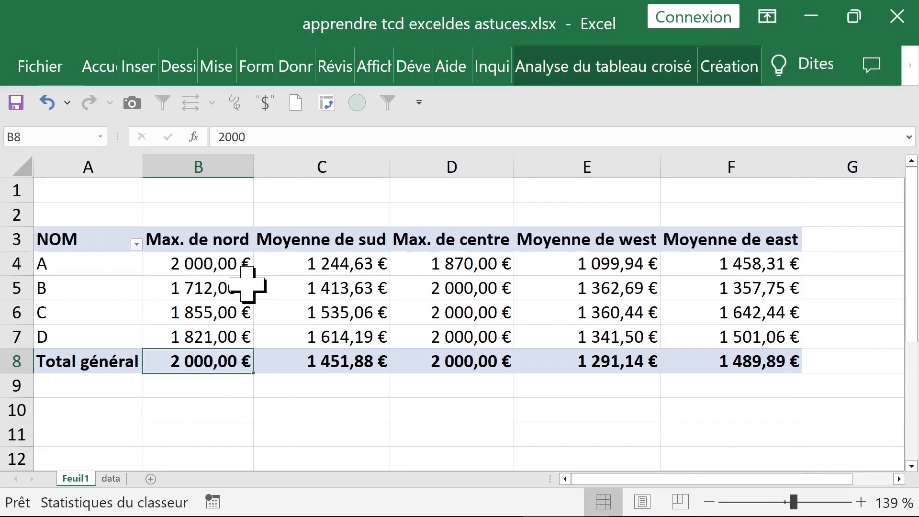
pyautogui.moveTo(247, 285)
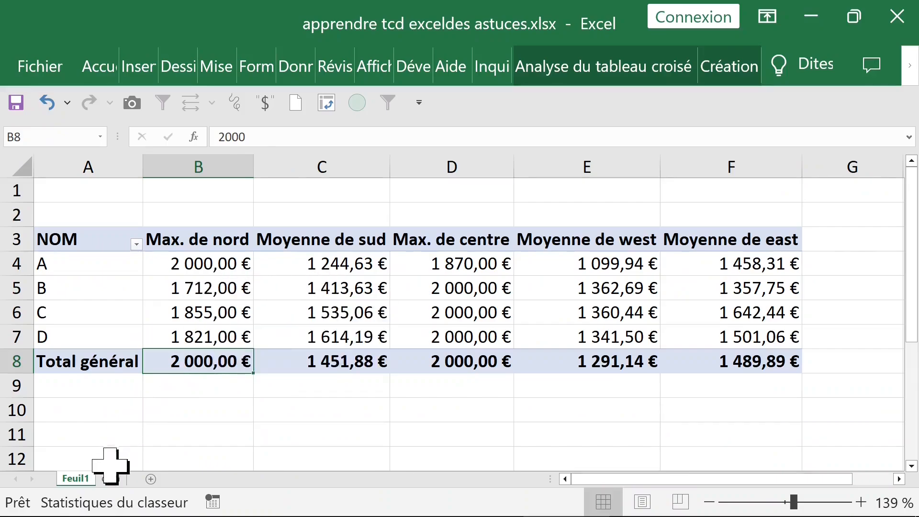
# Create a second pivot table from the full data sheet range on a new worksheet.
pyautogui.click(112, 479)
pyautogui.click(169, 67)
pyautogui.click(37, 125)
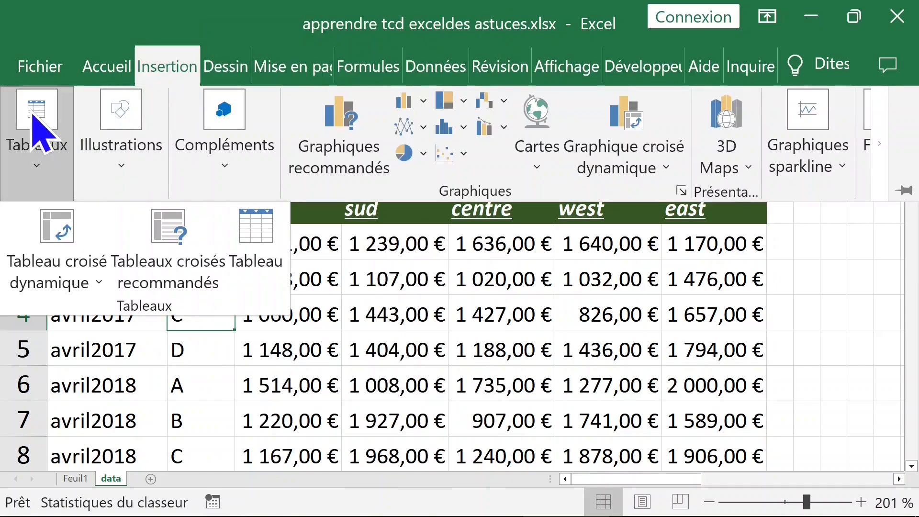
pyautogui.click(62, 225)
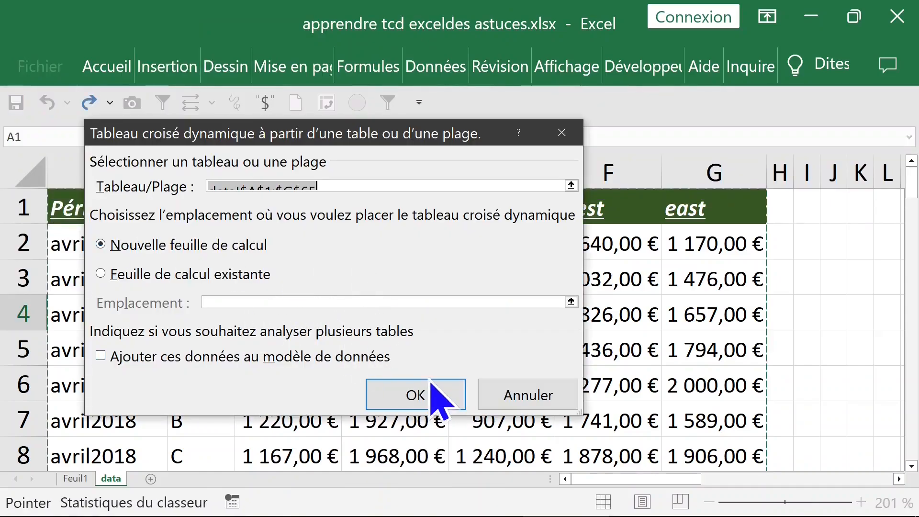
pyautogui.click(431, 393)
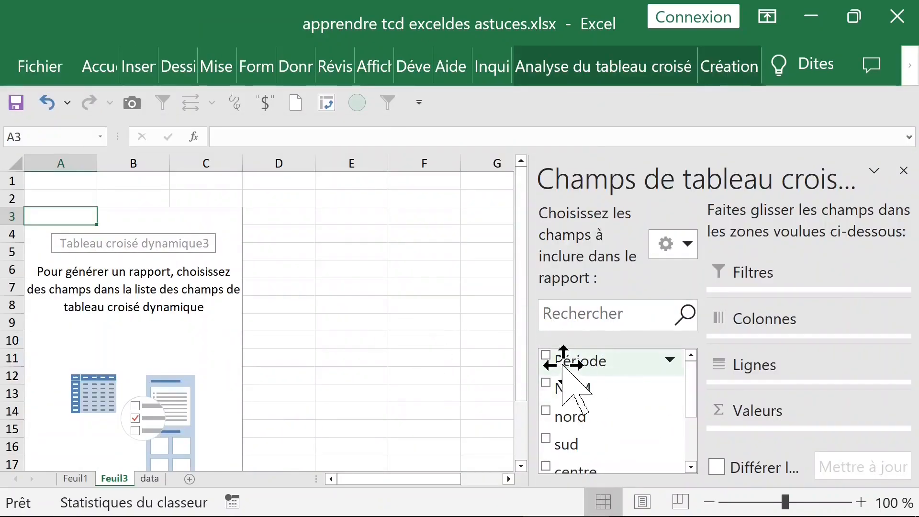
# Add Période as the row field and nord and centre as summed value fields, leaving sud out.
pyautogui.click(546, 356)
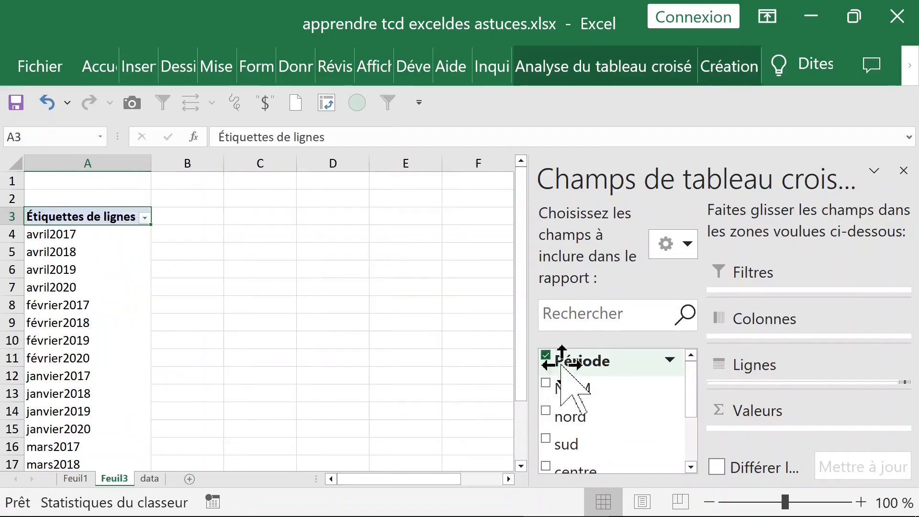
pyautogui.click(550, 414)
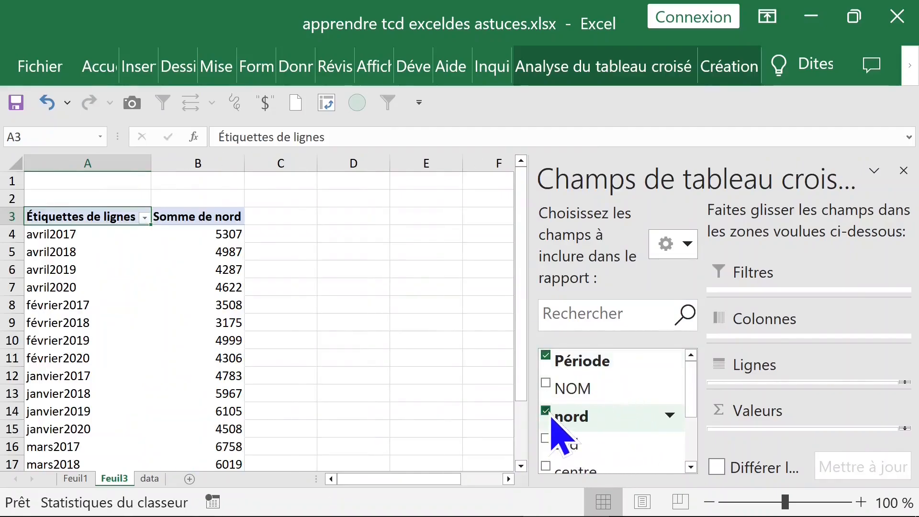
pyautogui.click(548, 443)
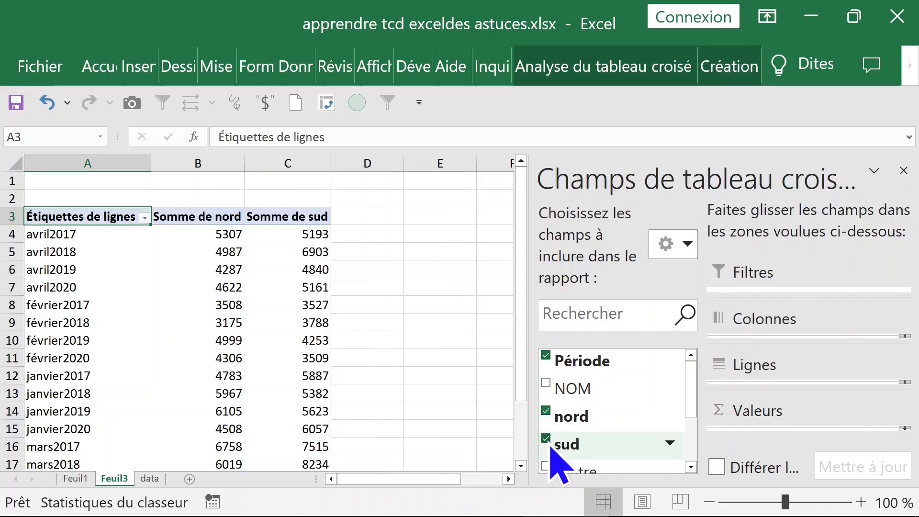
pyautogui.click(547, 440)
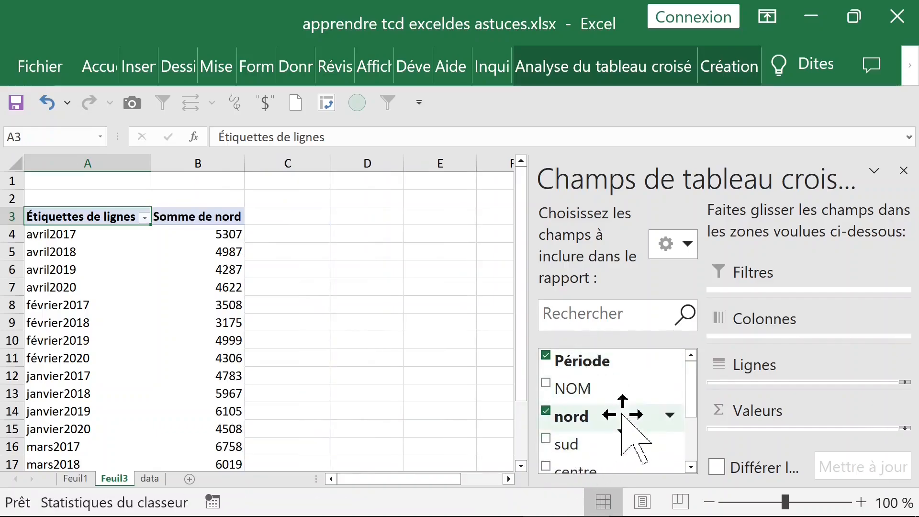
pyautogui.scroll(-3, 637, 383)
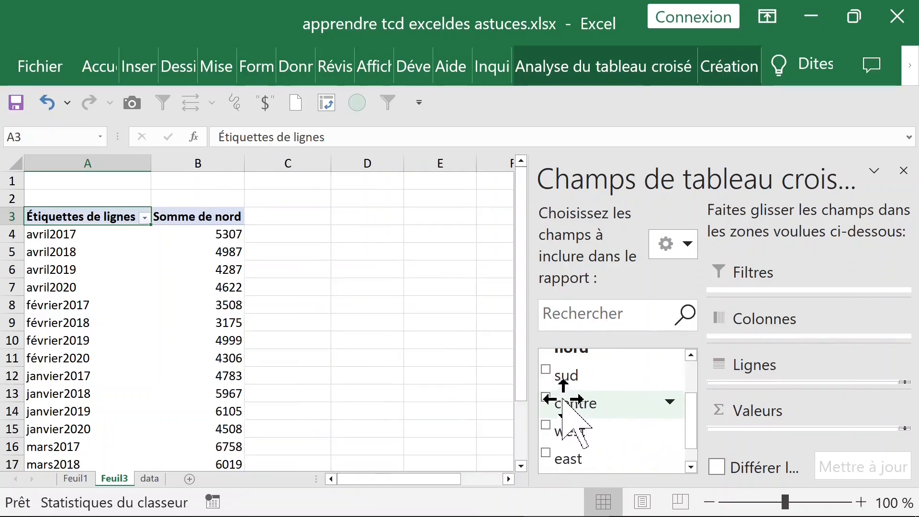
pyautogui.click(547, 398)
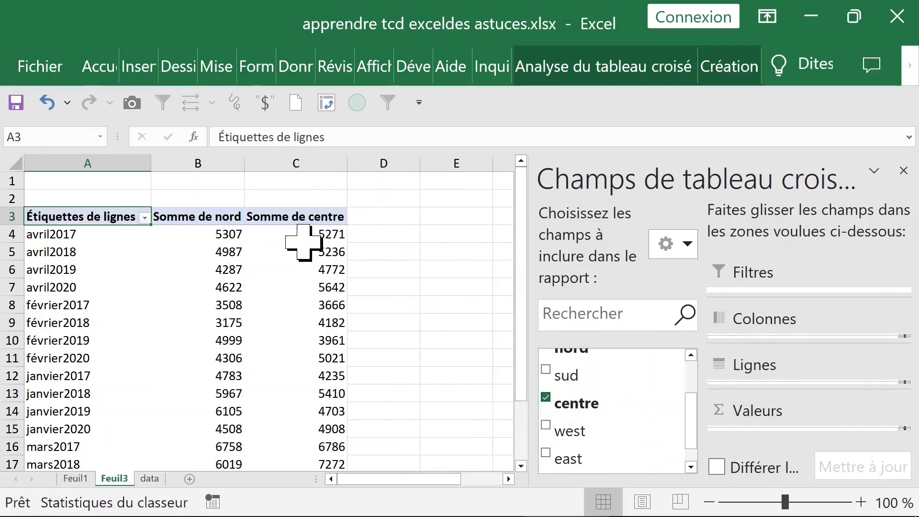
# Format the nord sums in the new pivot table with the Monétaire number format.
pyautogui.click(259, 240)
pyautogui.click(207, 235)
pyautogui.rightClick(200, 235)
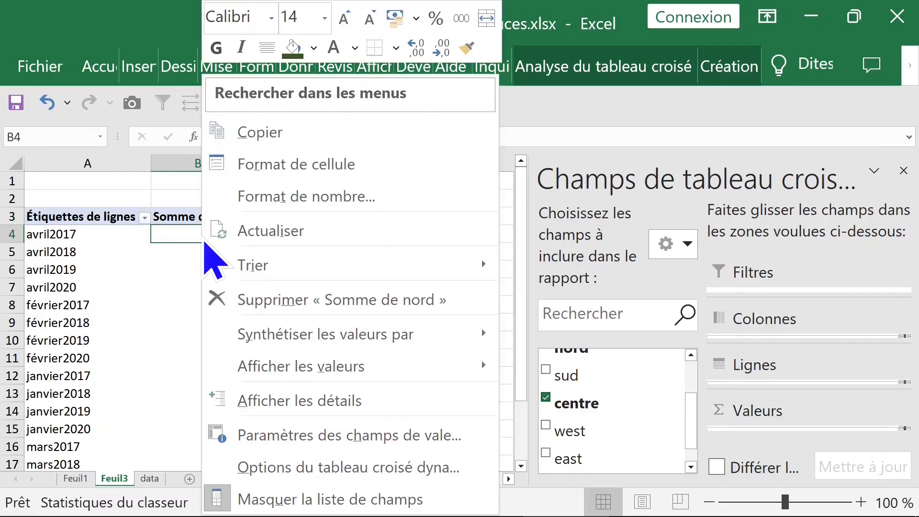
pyautogui.click(262, 197)
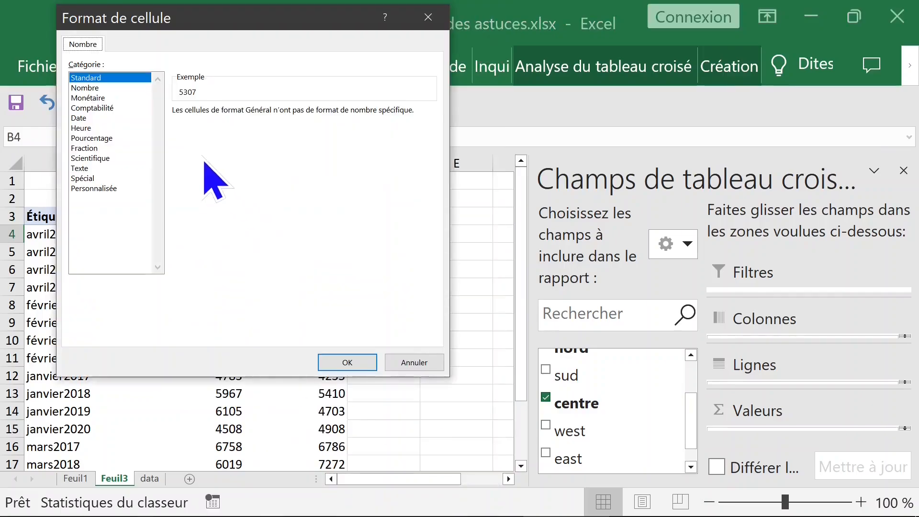
pyautogui.click(96, 97)
pyautogui.click(355, 365)
# Apply the Monétaire number format to the centre sums, and hide the pivot table field list.
pyautogui.click(288, 239)
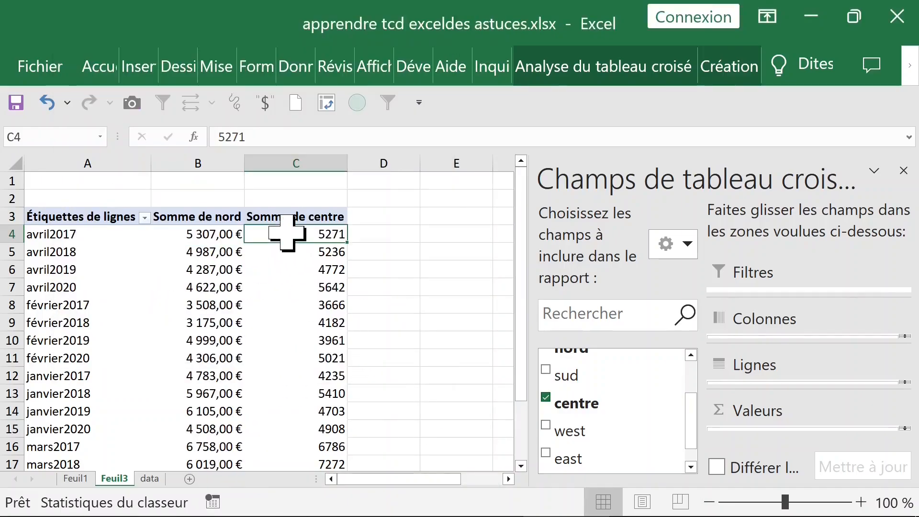
pyautogui.rightClick(293, 234)
pyautogui.click(331, 196)
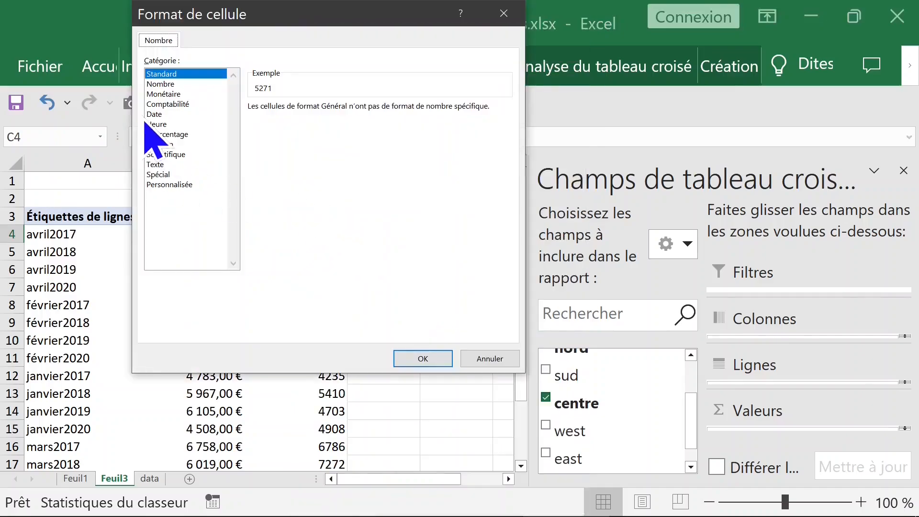
pyautogui.click(163, 94)
pyautogui.click(421, 360)
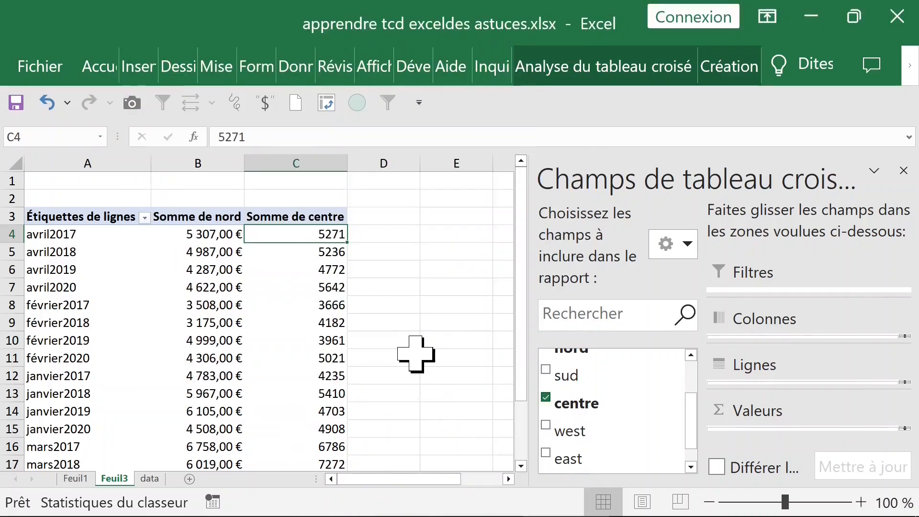
pyautogui.click(295, 306)
pyautogui.click(199, 269)
pyautogui.click(307, 235)
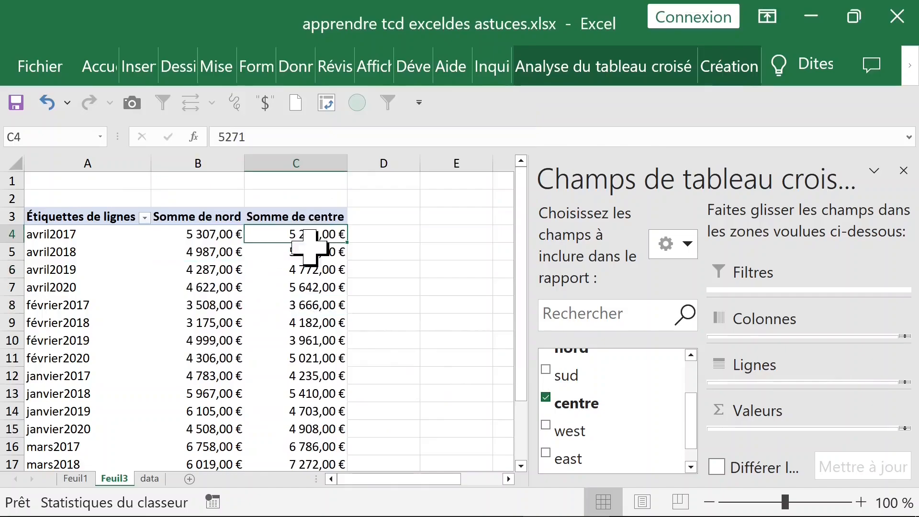
pyautogui.click(905, 171)
pyautogui.click(388, 228)
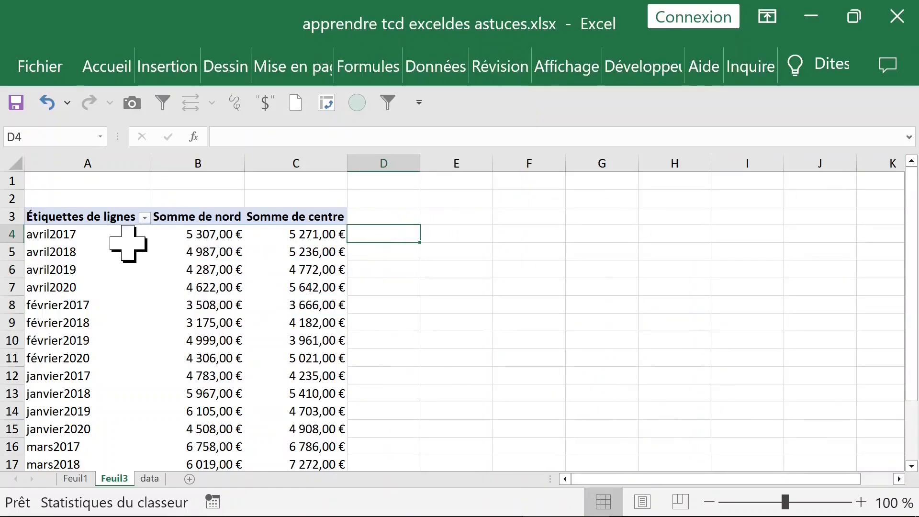
# Display the field list of the Période pivot table again.
pyautogui.click(128, 242)
pyautogui.rightClick(122, 242)
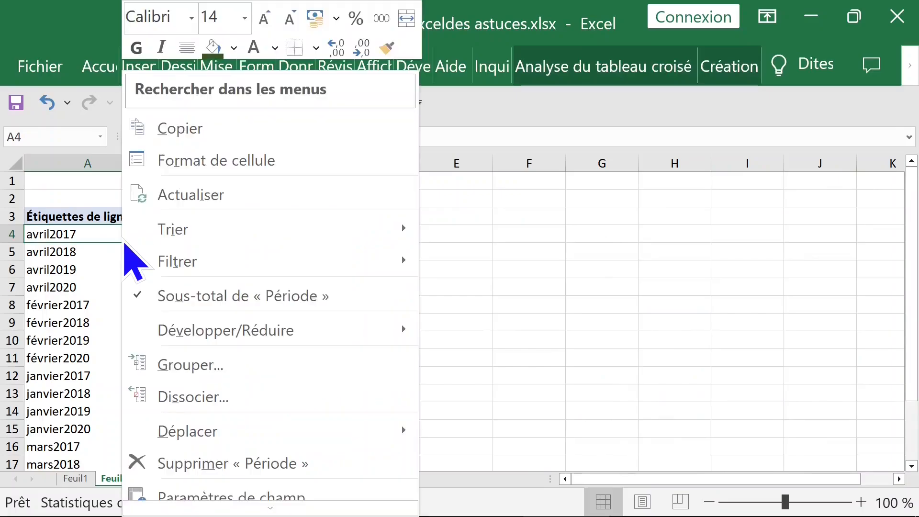
pyautogui.scroll(-2, 318, 503)
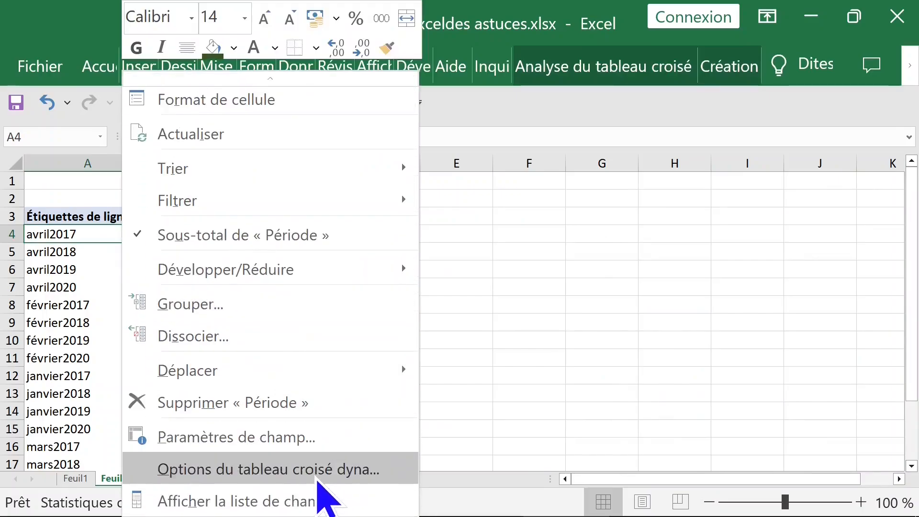
pyautogui.click(600, 262)
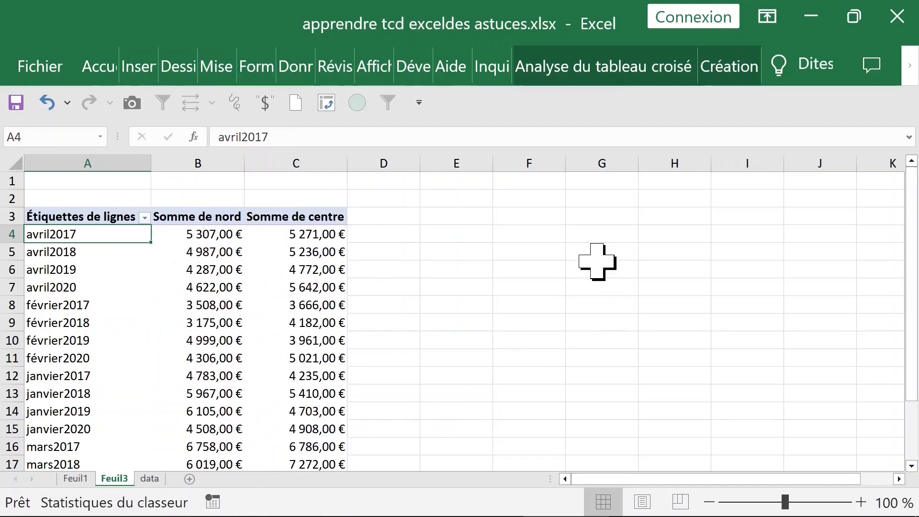
pyautogui.click(602, 69)
pyautogui.click(798, 161)
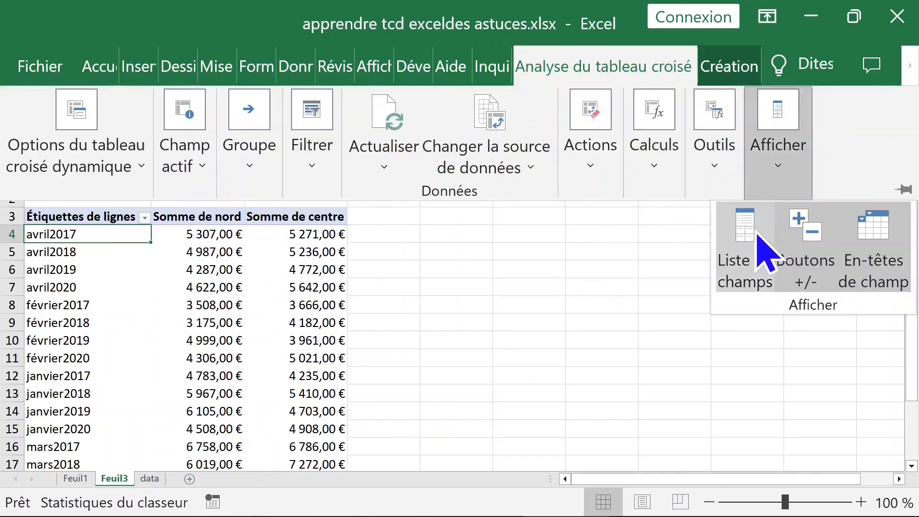
pyautogui.click(747, 249)
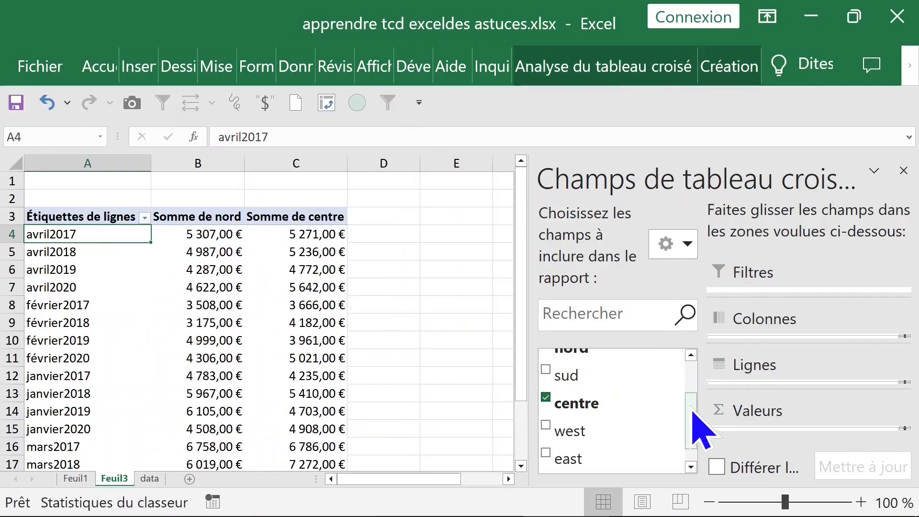
# Try NOM as a second row field beneath Période, and remove it again.
pyautogui.moveTo(691, 424); pyautogui.dragTo(692, 382)
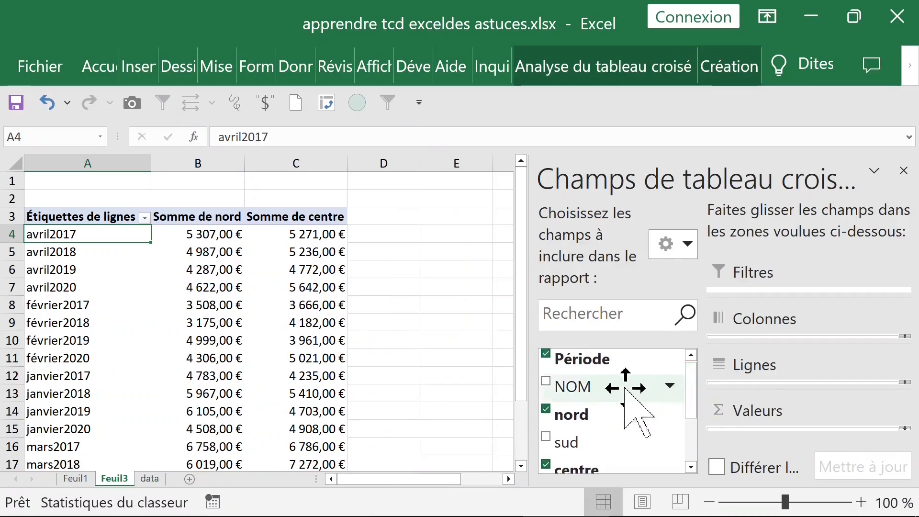
pyautogui.click(549, 385)
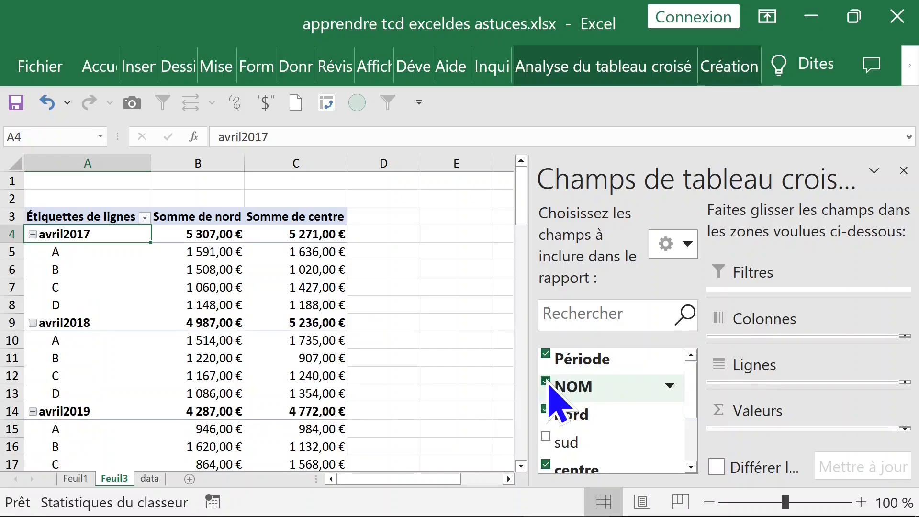
pyautogui.click(549, 385)
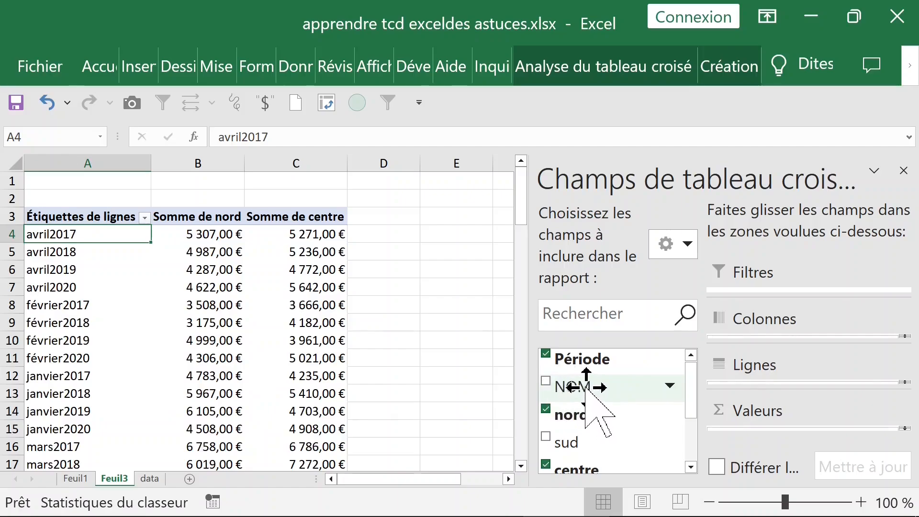
# Add NOM as the report filter field of the Période pivot table.
pyautogui.rightClick(588, 388)
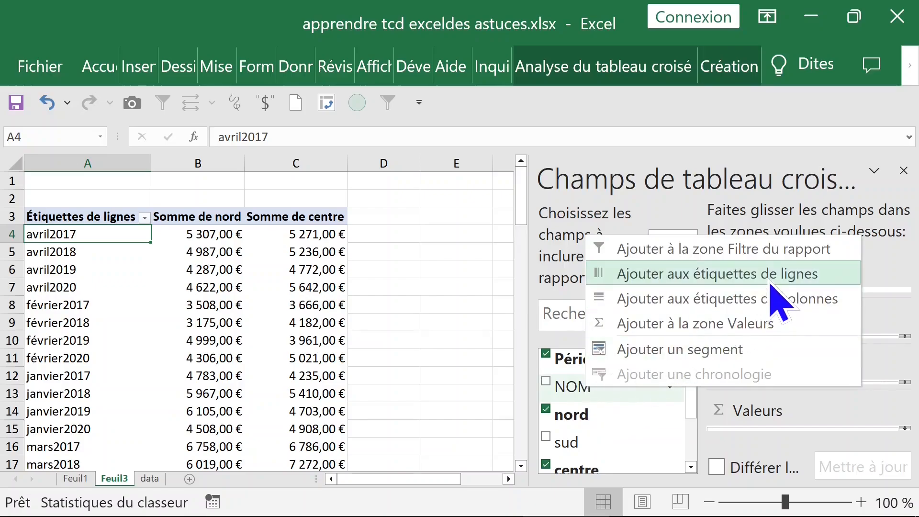
pyautogui.click(764, 249)
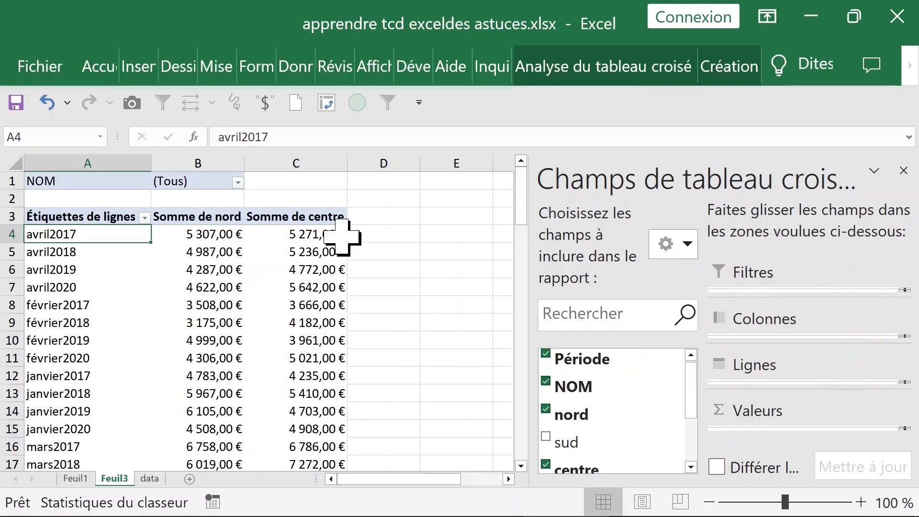
# Filter the pivot table to NOM value A, and switch the report filter to B.
pyautogui.click(238, 183)
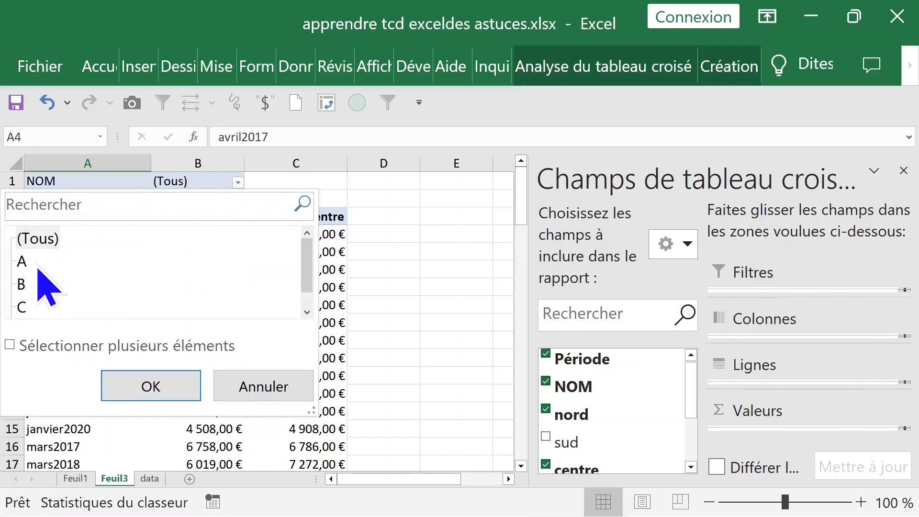
pyautogui.click(21, 261)
pyautogui.click(182, 385)
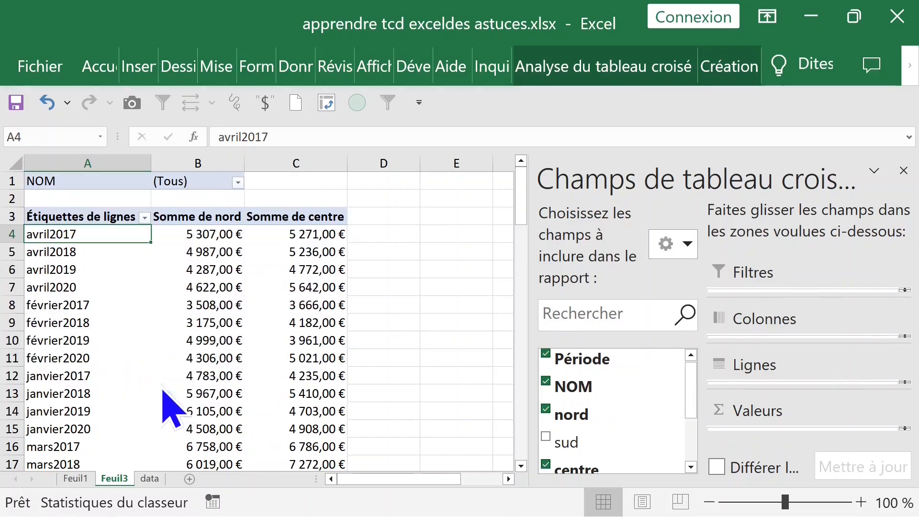
pyautogui.click(237, 183)
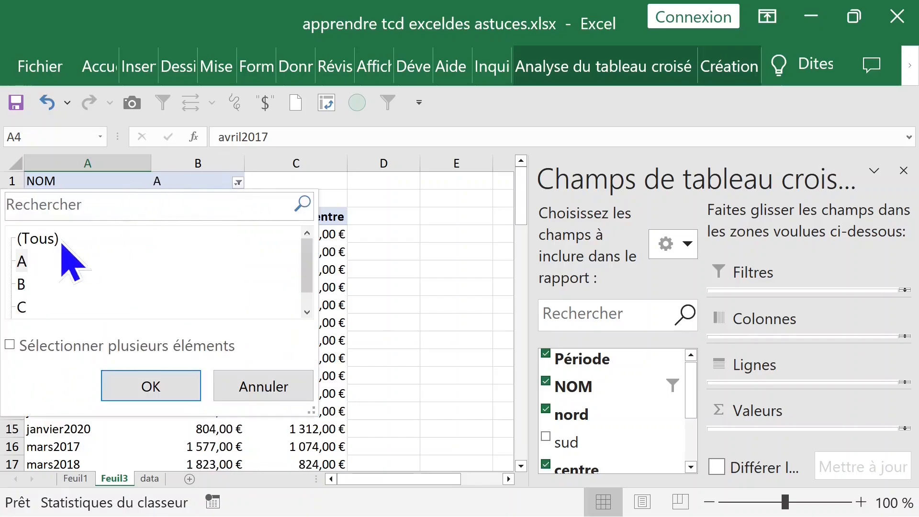
pyautogui.click(21, 284)
pyautogui.click(140, 377)
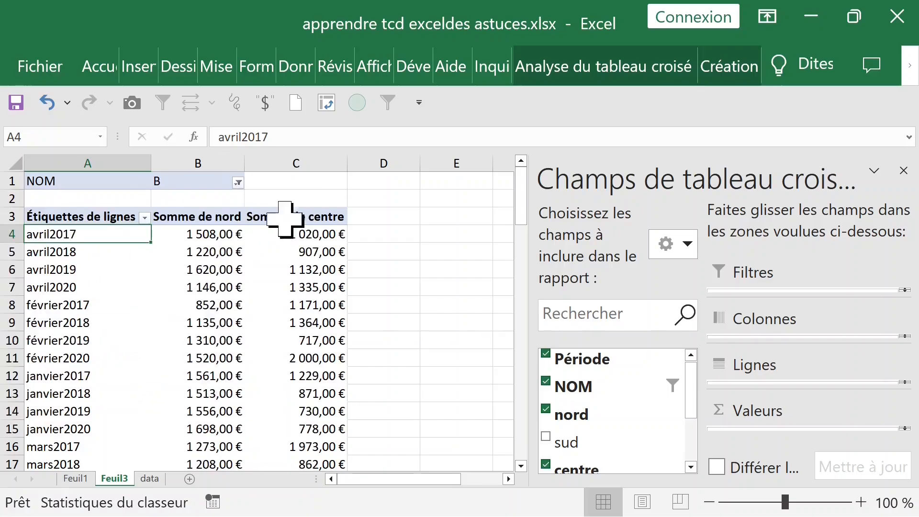
# Enable multiple item selection in the NOM report filter and show only A and C.
pyautogui.click(238, 182)
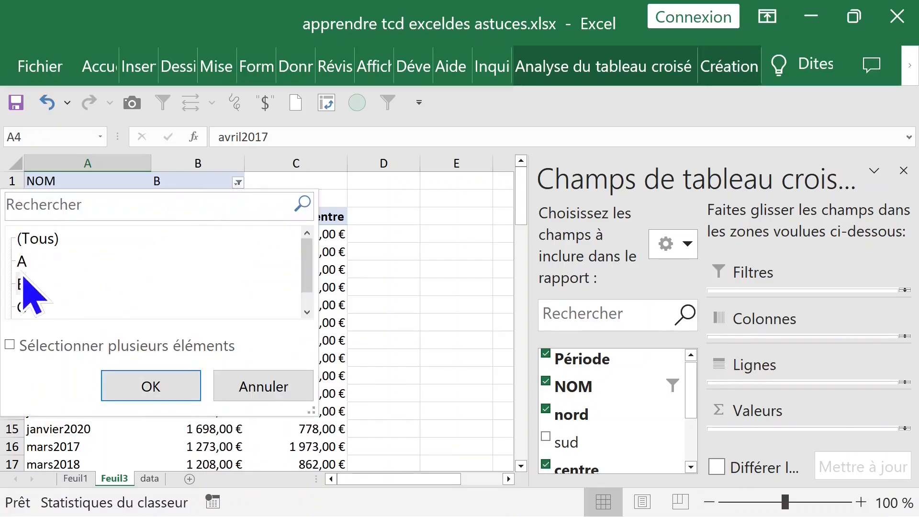
pyautogui.click(23, 306)
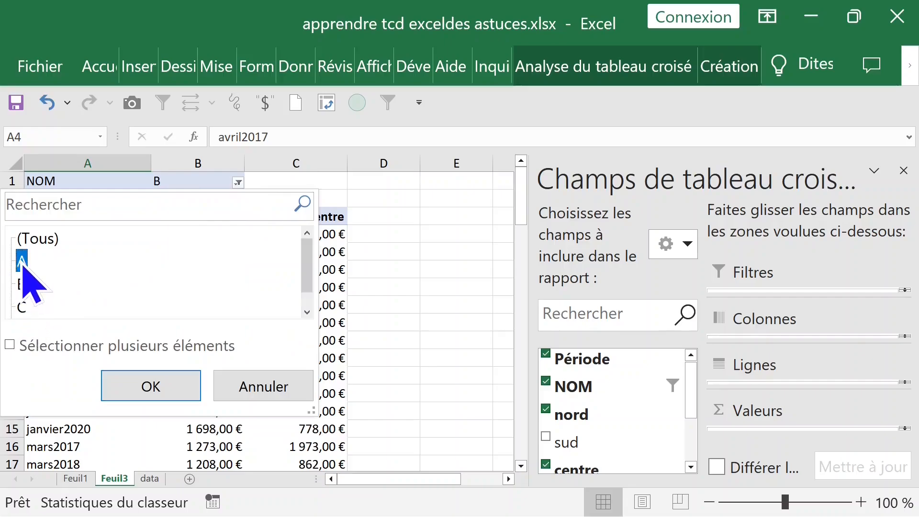
pyautogui.click(23, 308)
pyautogui.click(22, 261)
pyautogui.click(23, 309)
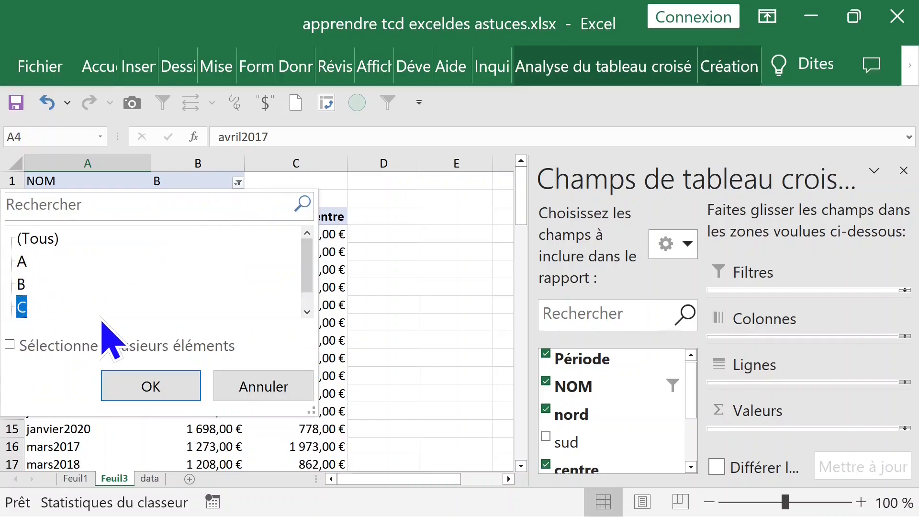
pyautogui.click(9, 344)
pyautogui.click(24, 240)
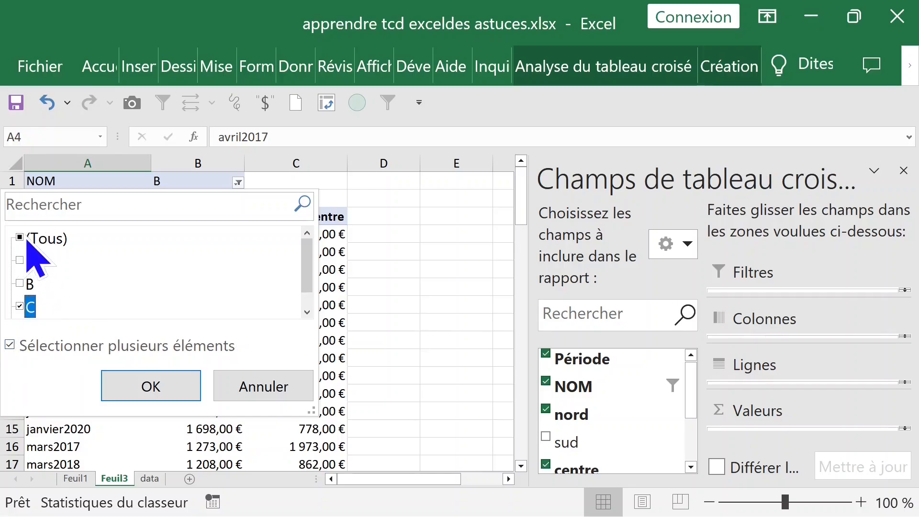
pyautogui.click(25, 240)
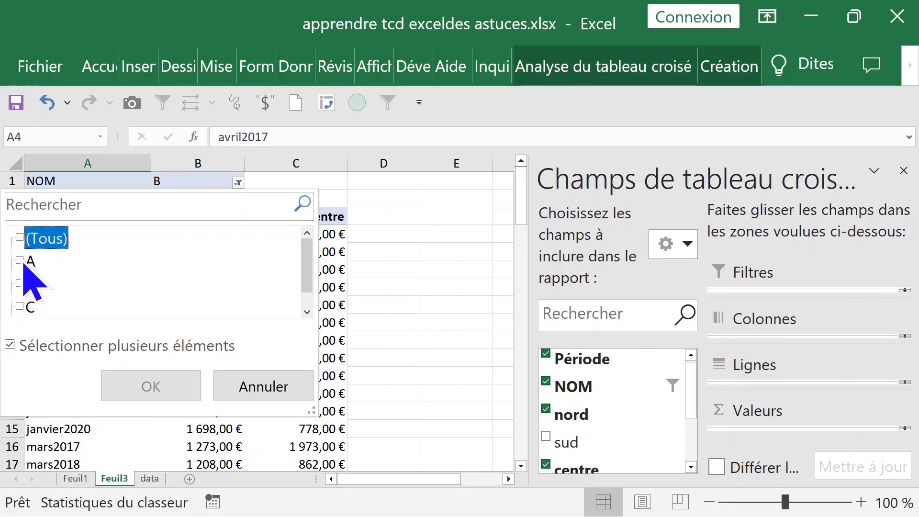
pyautogui.click(27, 261)
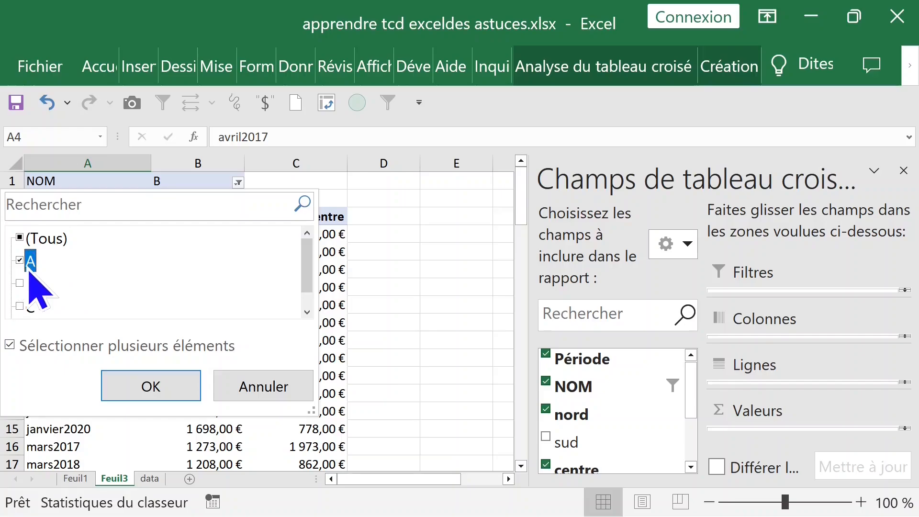
pyautogui.click(19, 306)
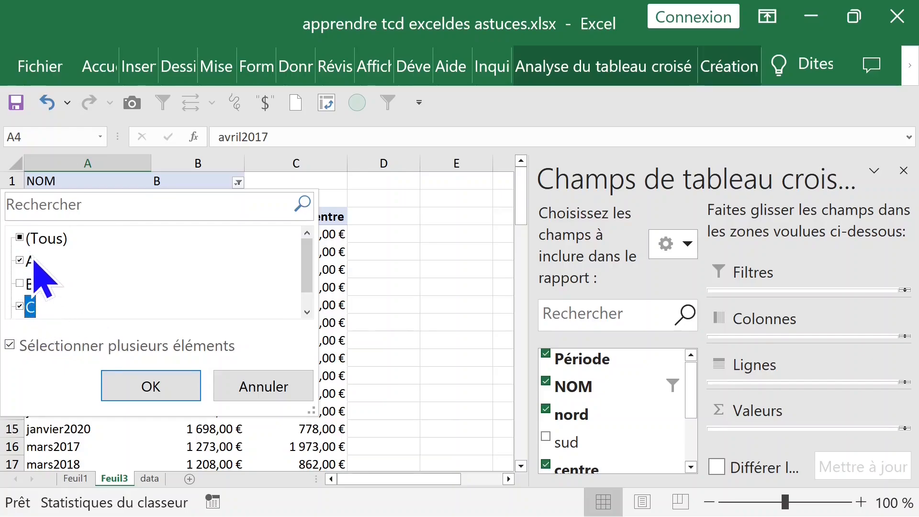
pyautogui.click(150, 386)
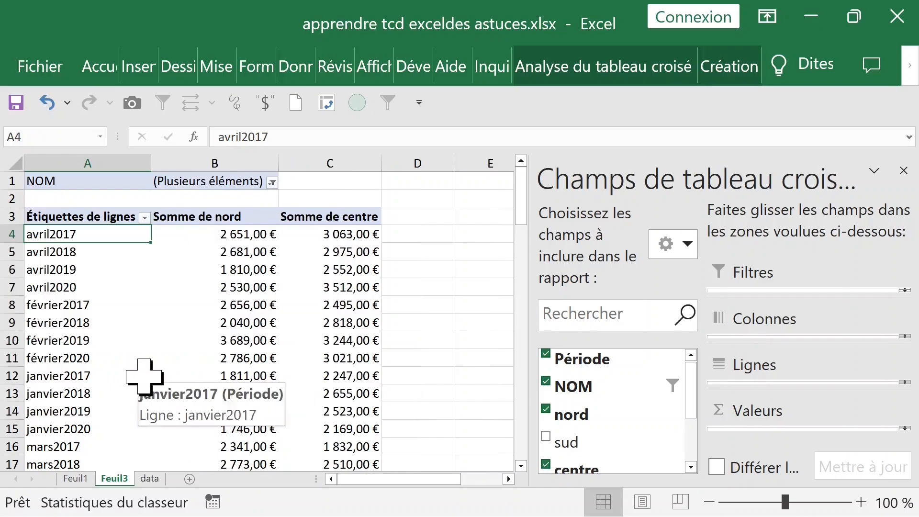
# Disable multiple item selection in the NOM report filter and reset it to (Tous).
pyautogui.click(272, 182)
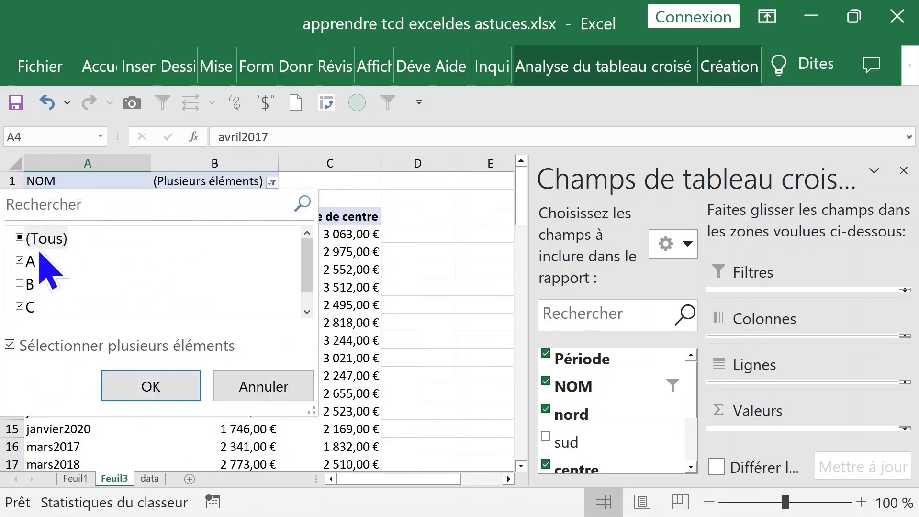
pyautogui.click(11, 346)
pyautogui.click(29, 239)
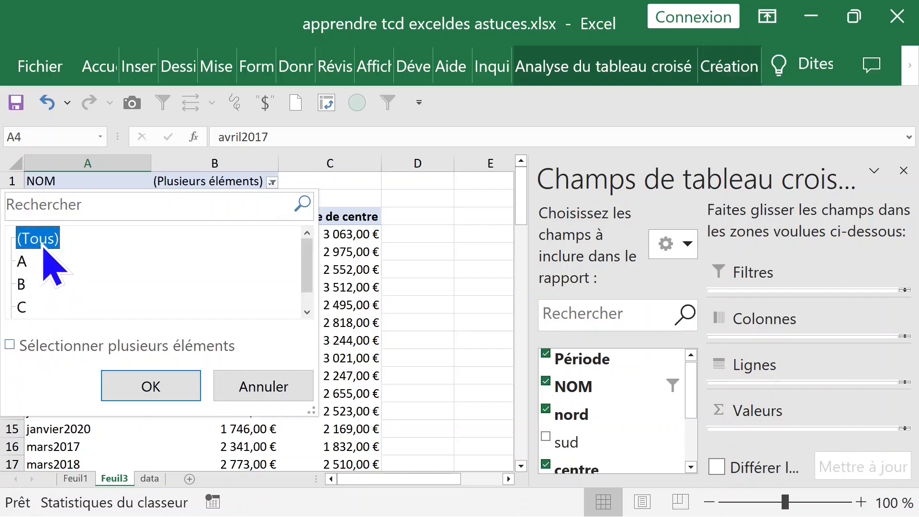
pyautogui.click(153, 387)
pyautogui.click(225, 270)
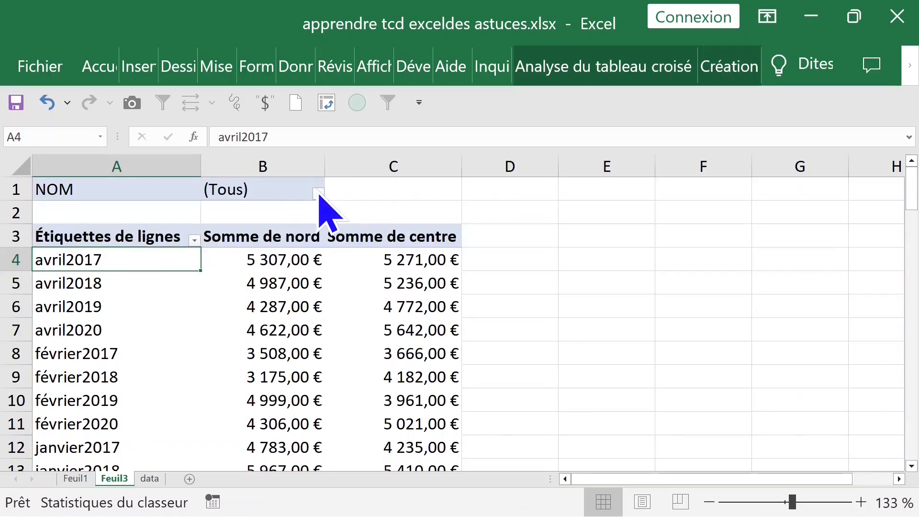
# Generate the report filter pages for NOM, creating a separate worksheet for each of its values.
pyautogui.click(320, 195)
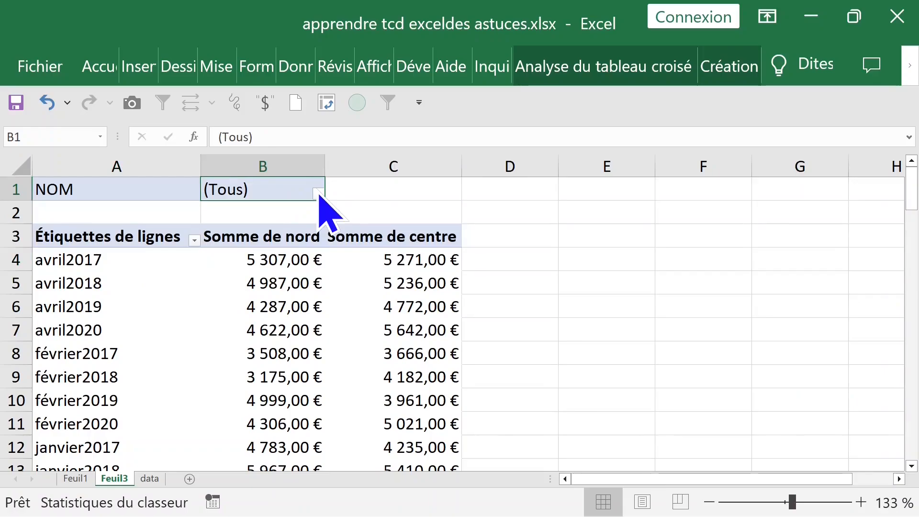
pyautogui.click(319, 195)
pyautogui.click(408, 338)
pyautogui.click(384, 308)
pyautogui.click(639, 71)
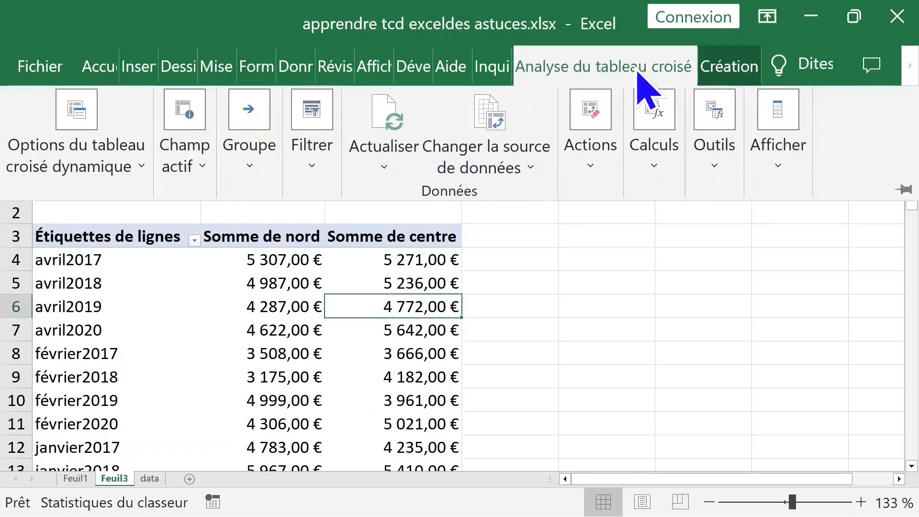
pyautogui.click(137, 179)
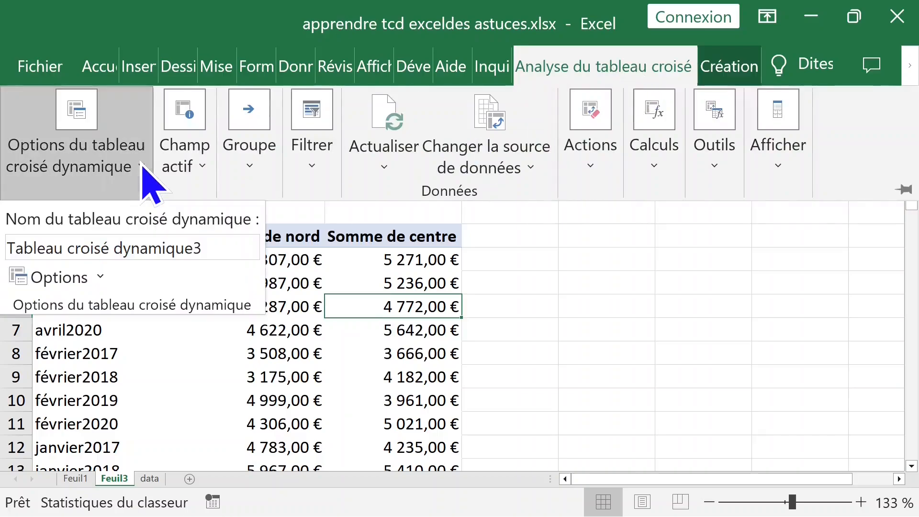
pyautogui.click(98, 276)
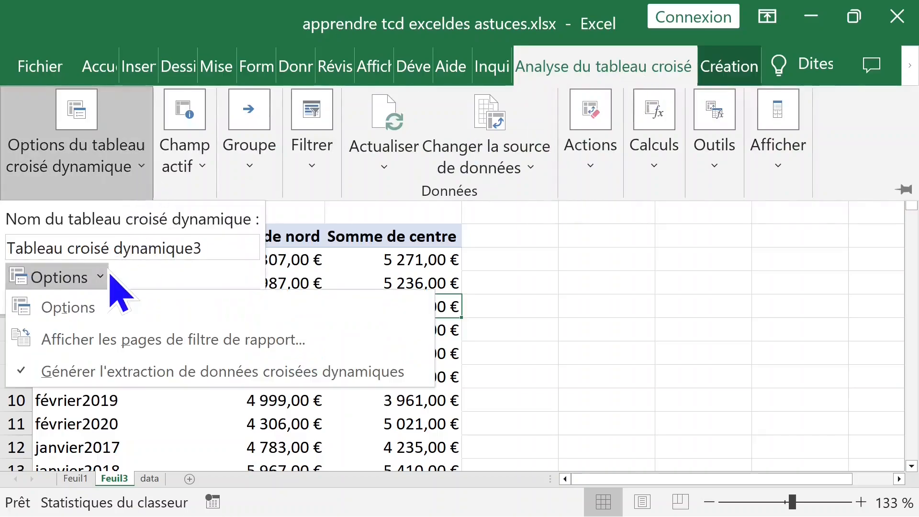
pyautogui.click(149, 350)
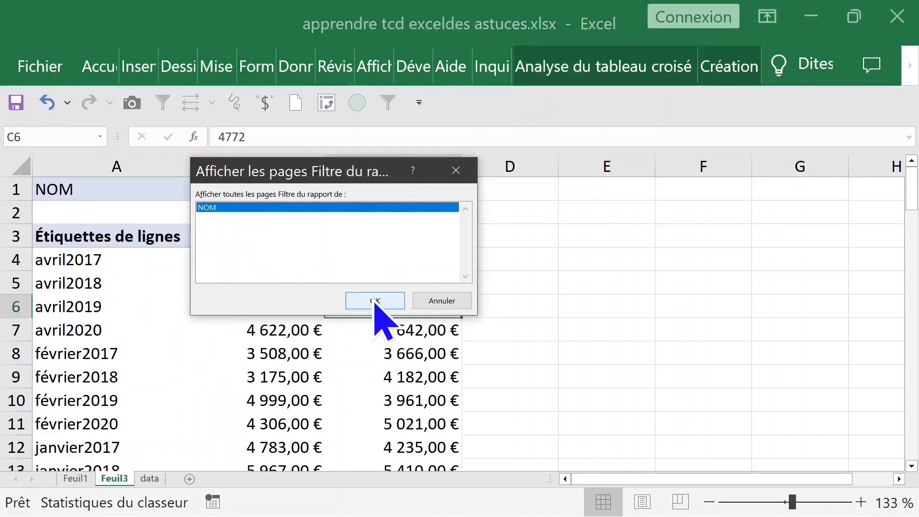
pyautogui.click(373, 299)
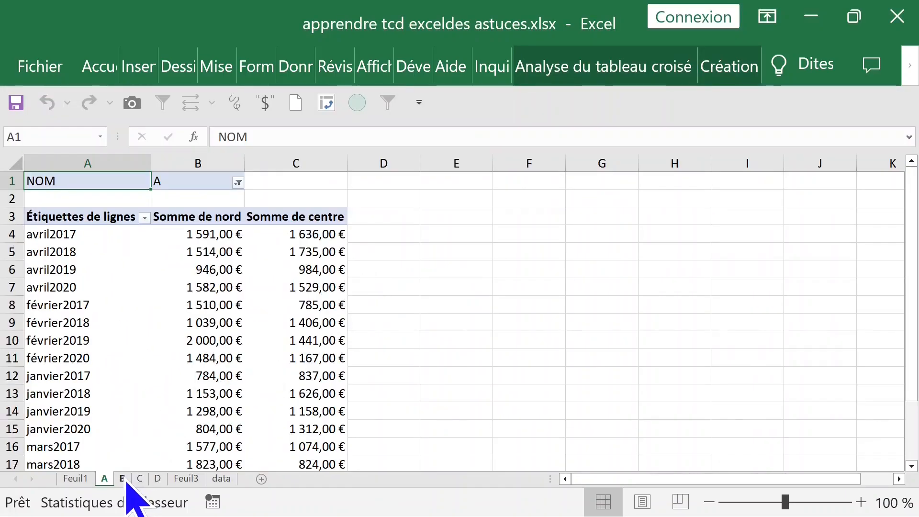
# Examine the generated filter page worksheets A, B, C and D to compare the nord and centre sums for each NOM.
pyautogui.click(122, 479)
pyautogui.click(105, 479)
pyautogui.click(124, 479)
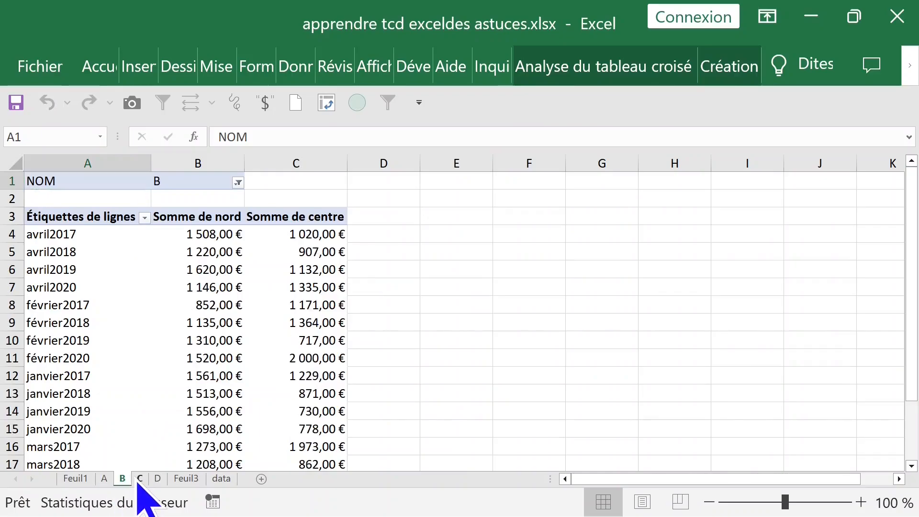
pyautogui.click(140, 479)
pyautogui.click(799, 502)
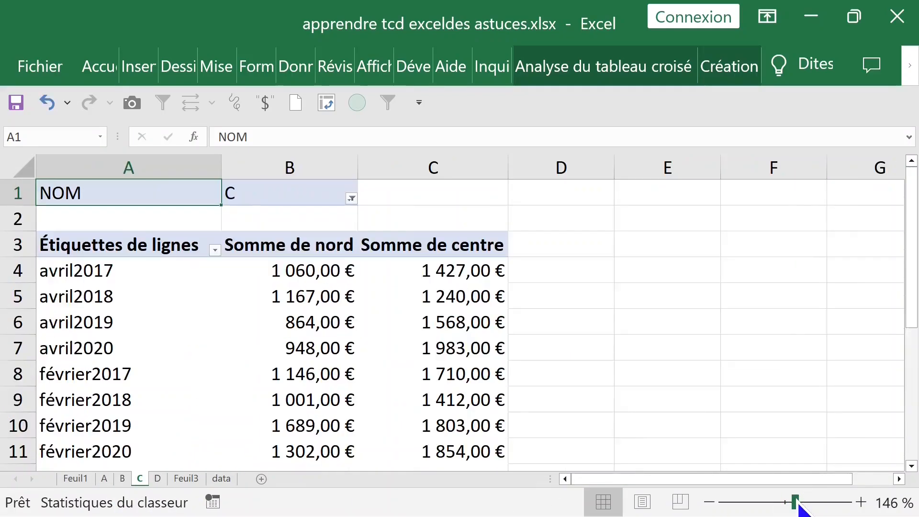
pyautogui.click(105, 479)
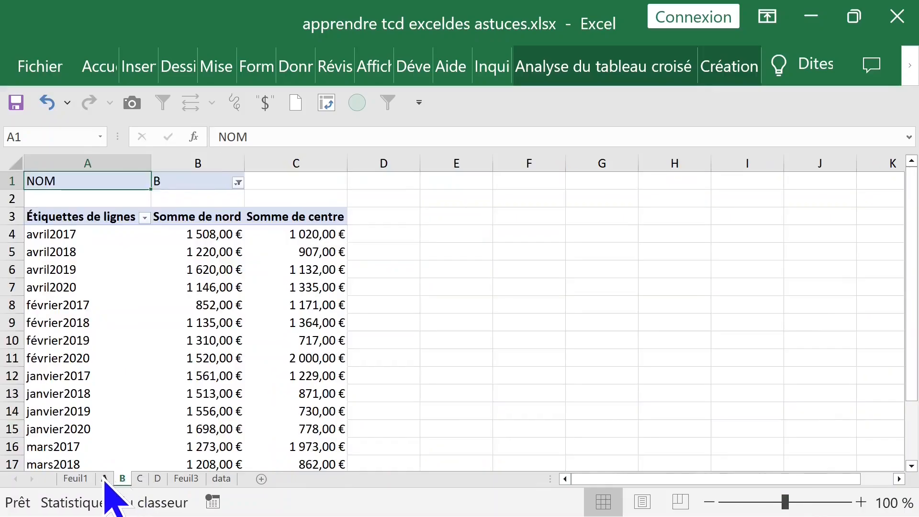
pyautogui.click(139, 480)
pyautogui.click(158, 478)
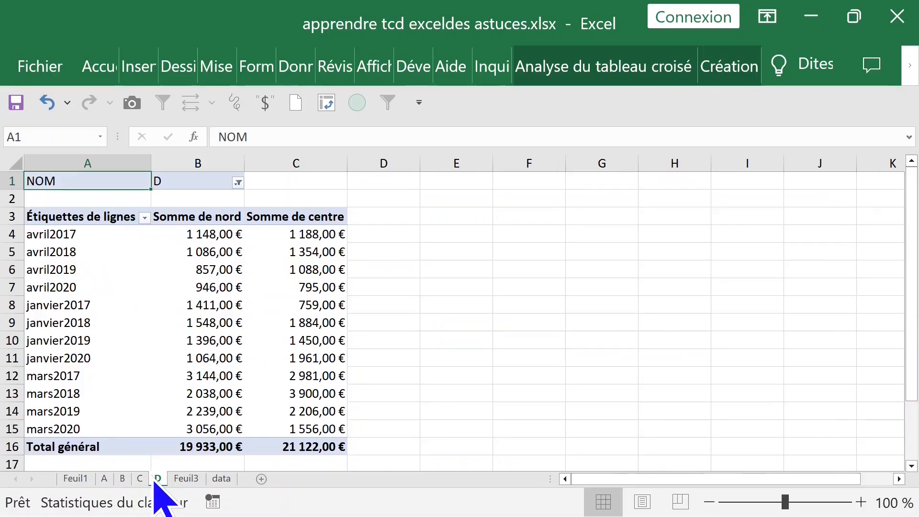
# Review the filter page worksheets C, B and A again.
pyautogui.click(140, 479)
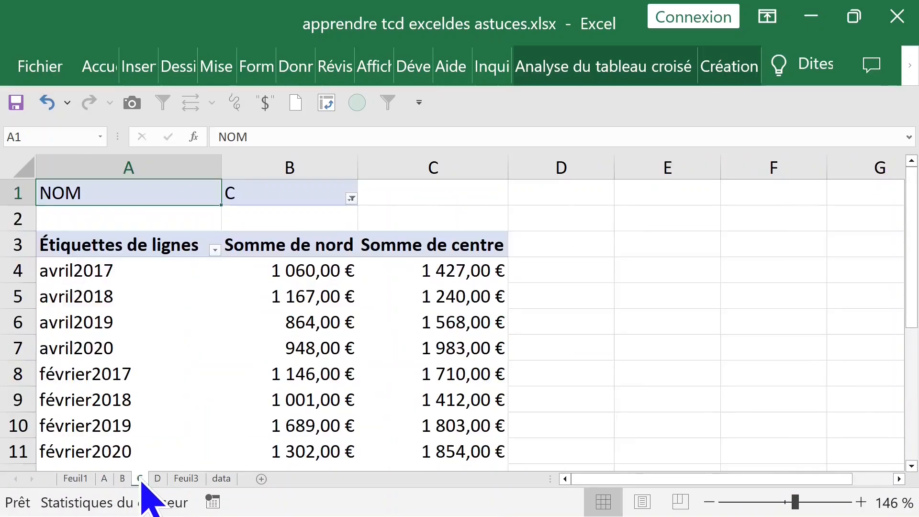
pyautogui.click(124, 480)
pyautogui.click(104, 480)
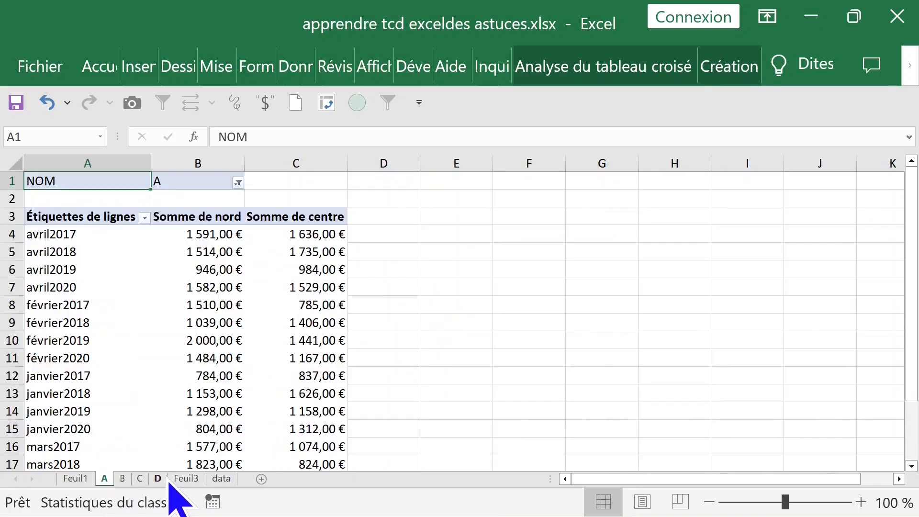
# On Feuil3, show the pivot table's field list and remove the NOM and Période fields from the report.
pyautogui.click(184, 480)
pyautogui.click(187, 316)
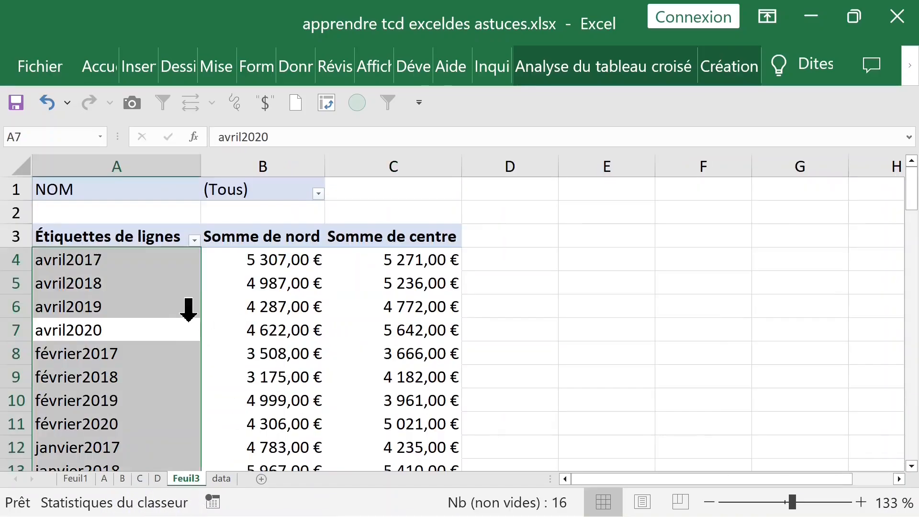
pyautogui.click(165, 297)
pyautogui.rightClick(119, 245)
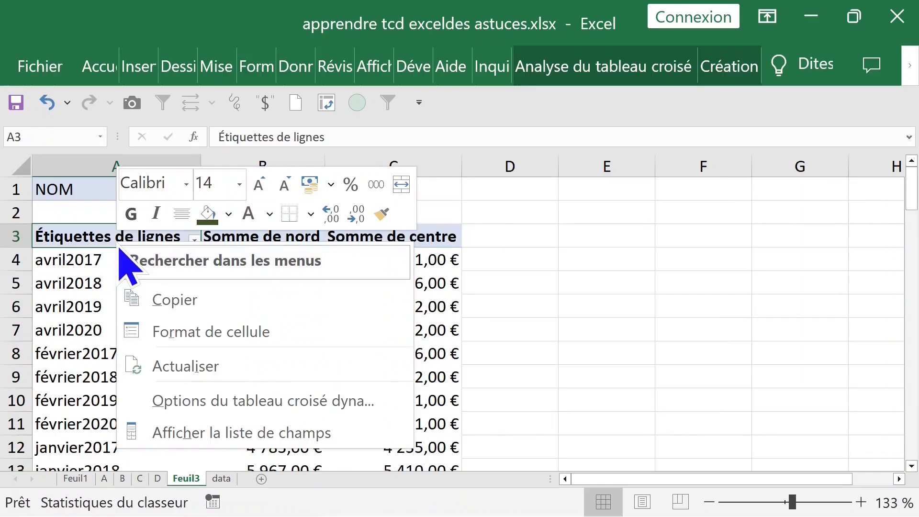
pyautogui.click(221, 440)
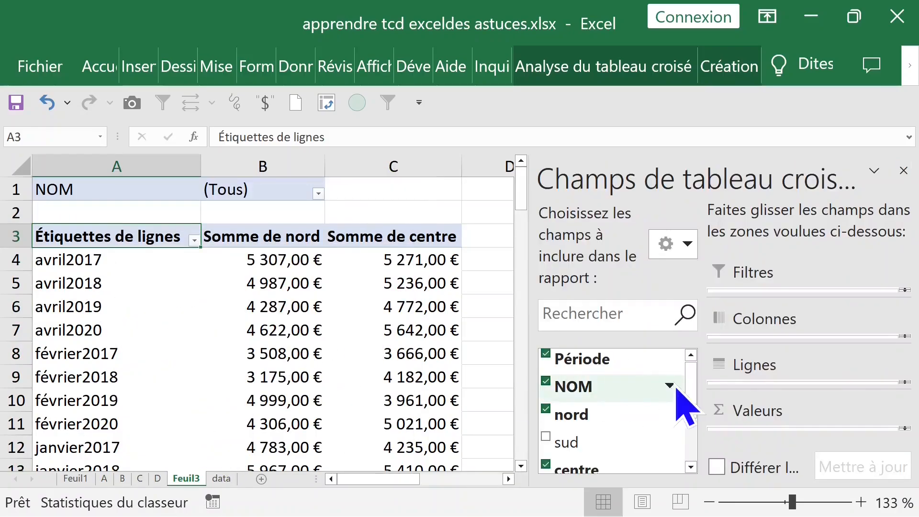
pyautogui.click(551, 388)
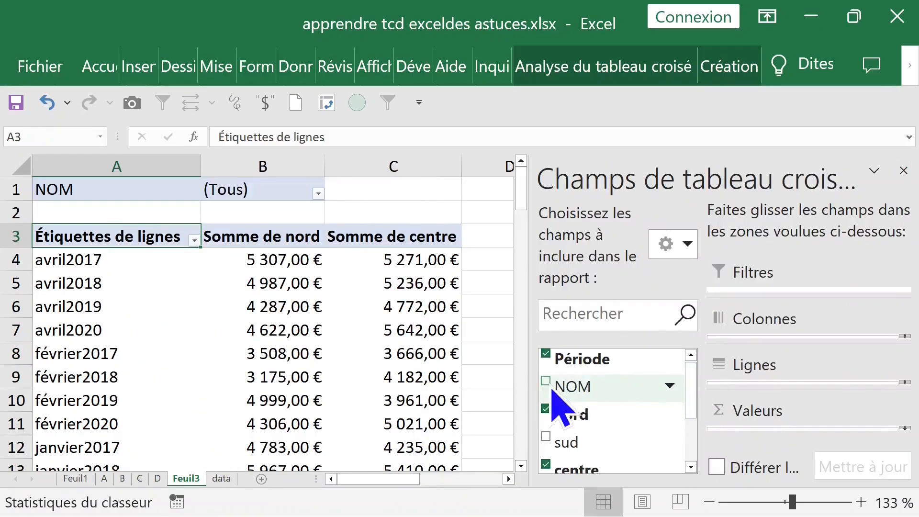
pyautogui.click(548, 357)
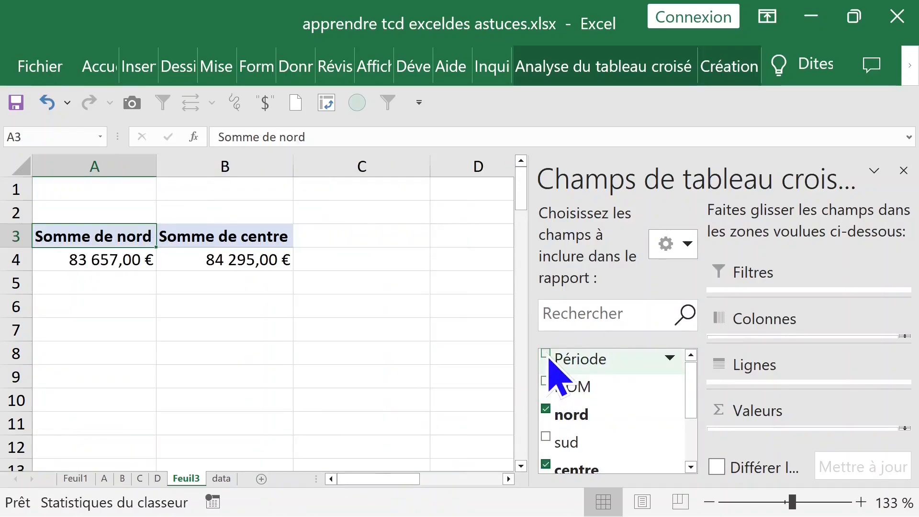
# Add Période as the report filter and NOM as row labels, and close the field list.
pyautogui.rightClick(576, 358)
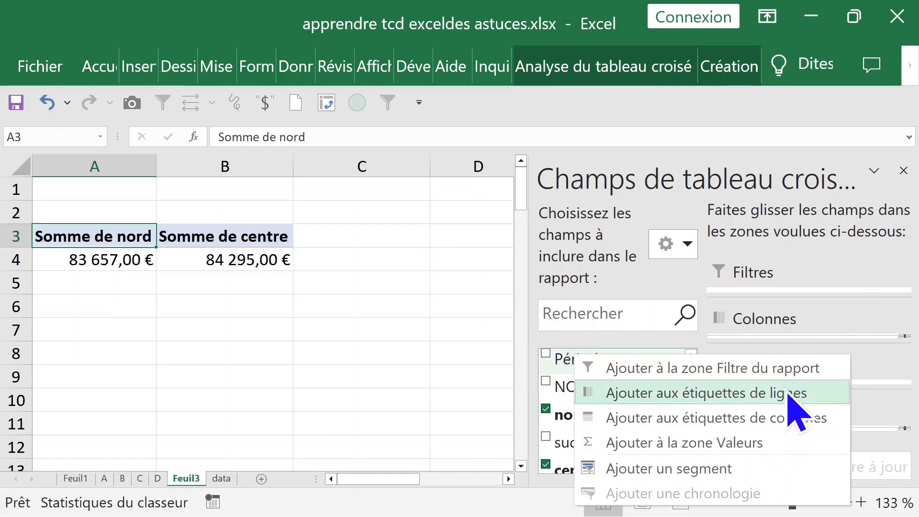
pyautogui.click(699, 377)
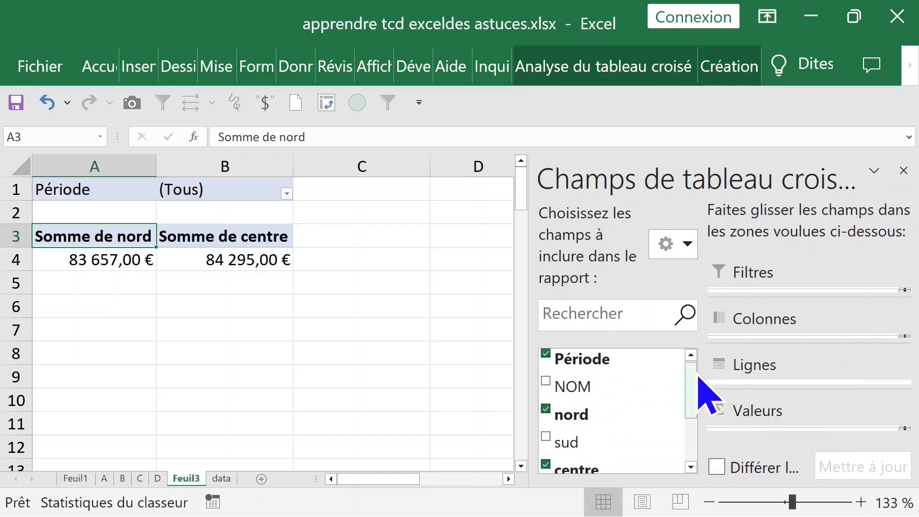
pyautogui.click(551, 385)
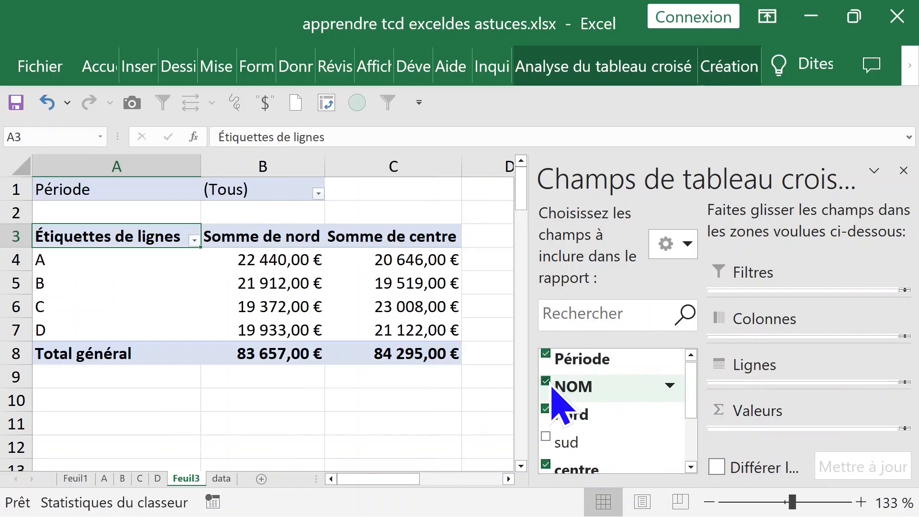
pyautogui.click(904, 171)
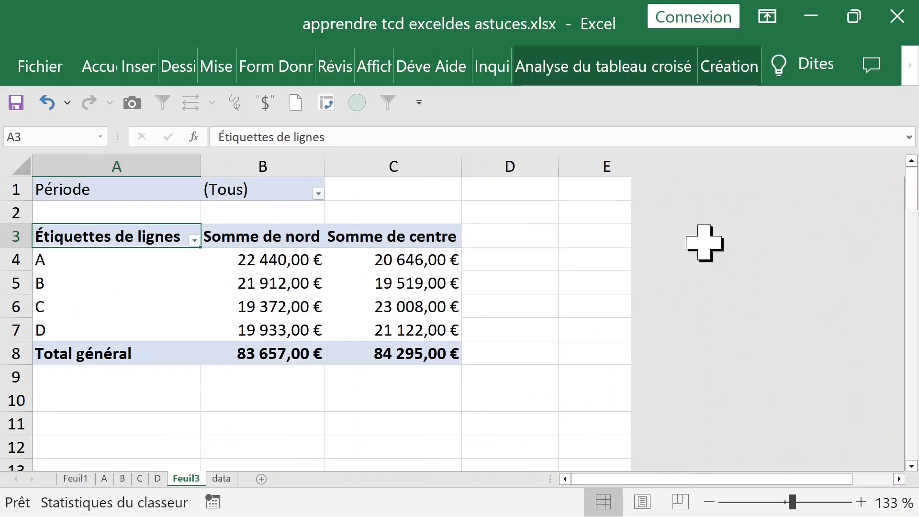
# View the values available in the Période report filter without changing the selection.
pyautogui.click(300, 290)
pyautogui.click(319, 194)
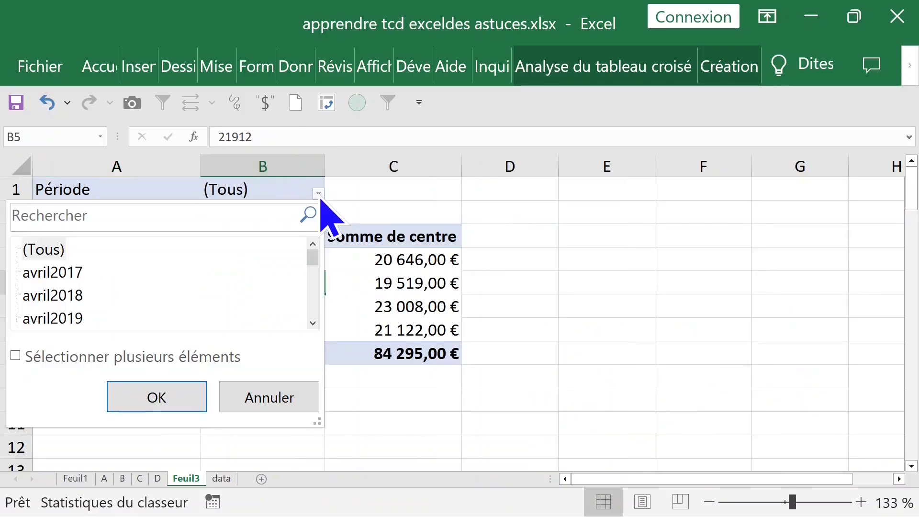
pyautogui.click(293, 398)
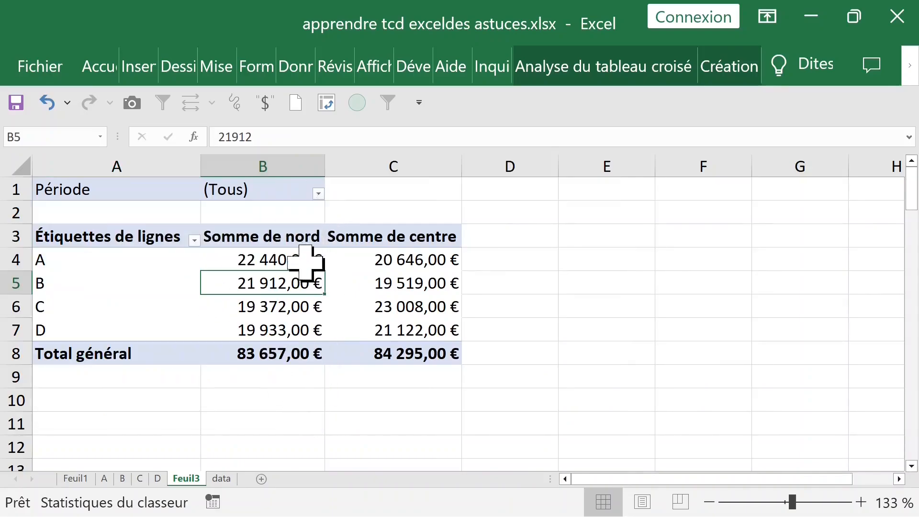
# Generate the report filter pages for Période, creating a separate worksheet for each period.
pyautogui.click(266, 259)
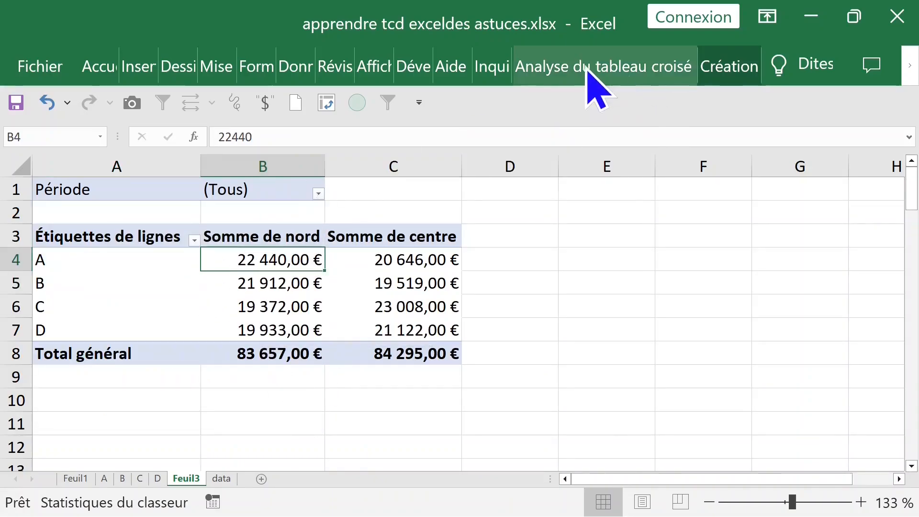
pyautogui.click(591, 72)
pyautogui.click(126, 174)
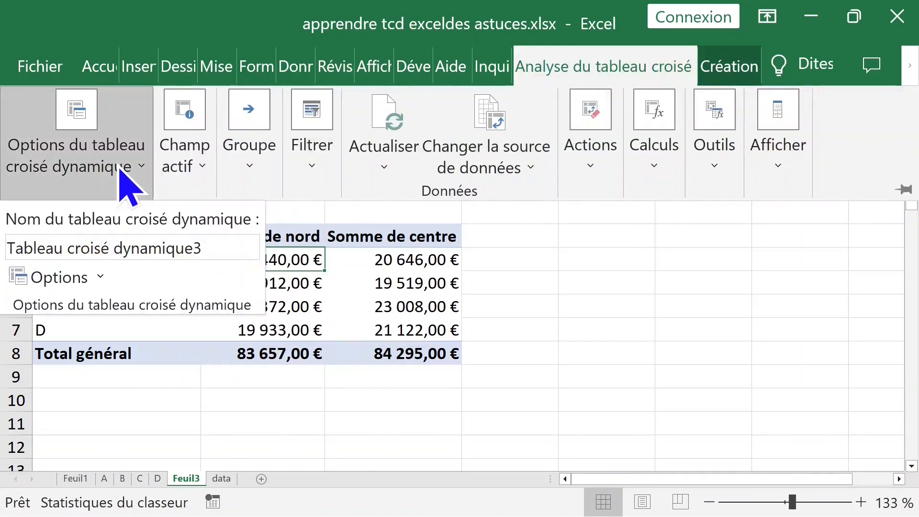
pyautogui.click(106, 276)
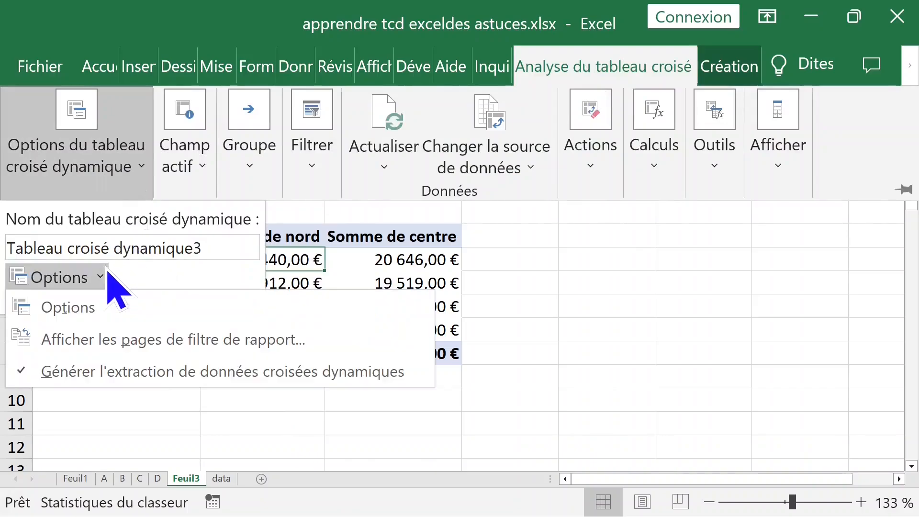
pyautogui.click(154, 340)
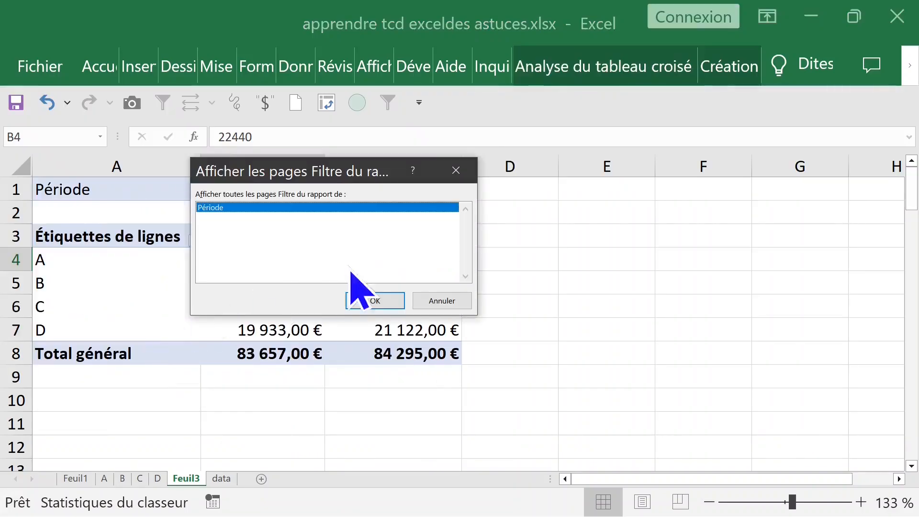
pyautogui.click(373, 300)
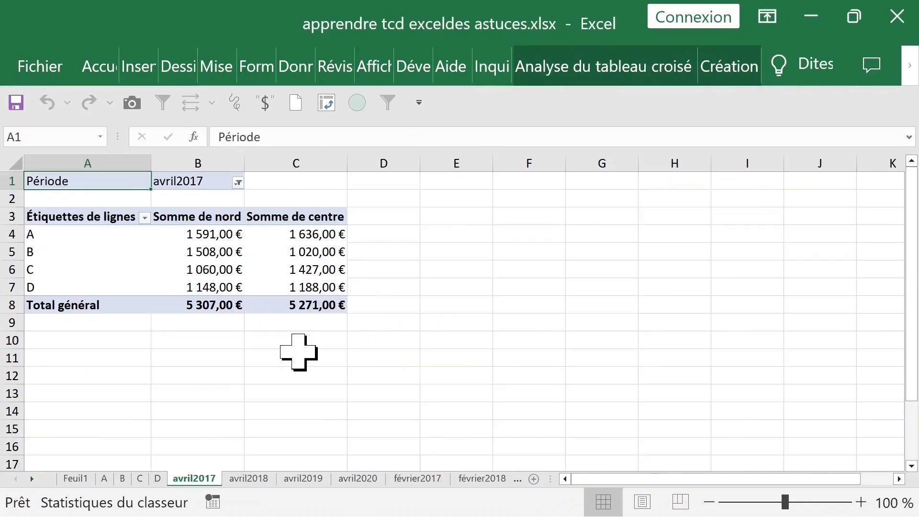
# Browse the generated period worksheets avril2018, avril2019, avril2020, février2017 and février2018.
pyautogui.click(259, 480)
pyautogui.click(317, 480)
pyautogui.click(357, 480)
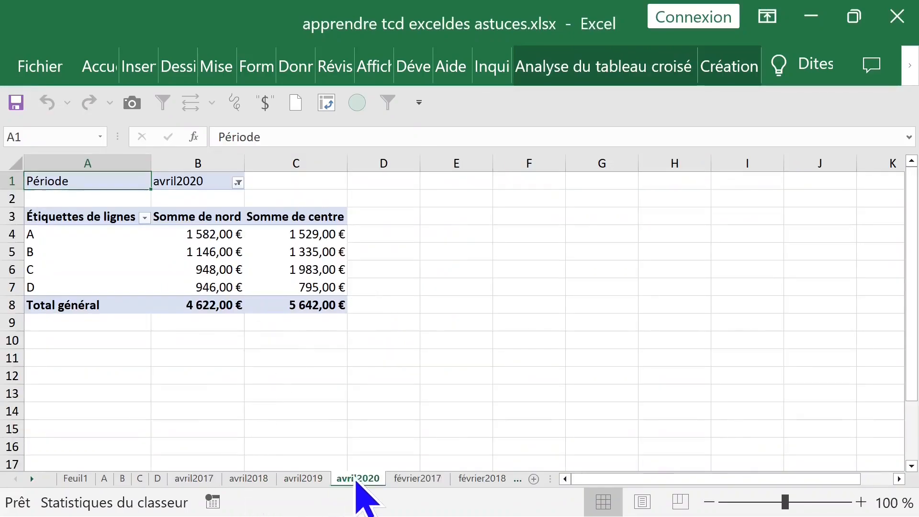
pyautogui.click(412, 480)
pyautogui.click(477, 480)
# Delete the avril2019 worksheet.
pyautogui.click(275, 480)
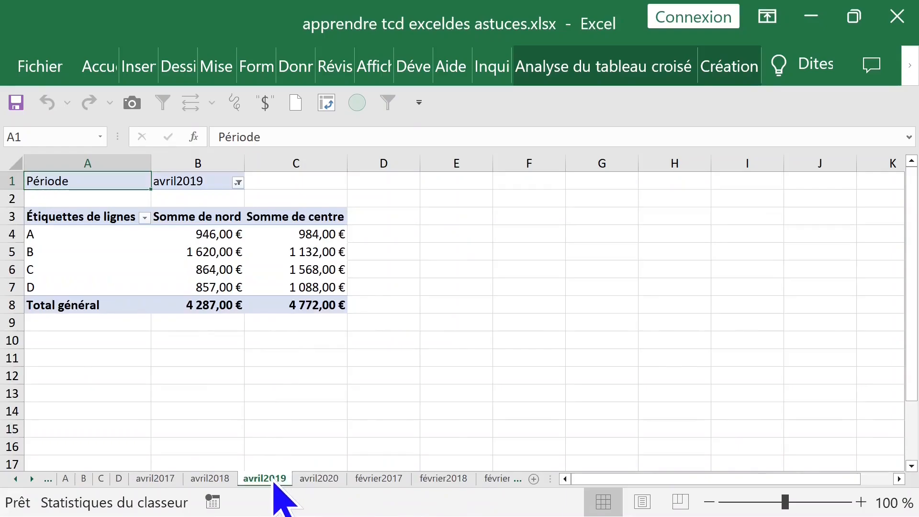
pyautogui.rightClick(269, 483)
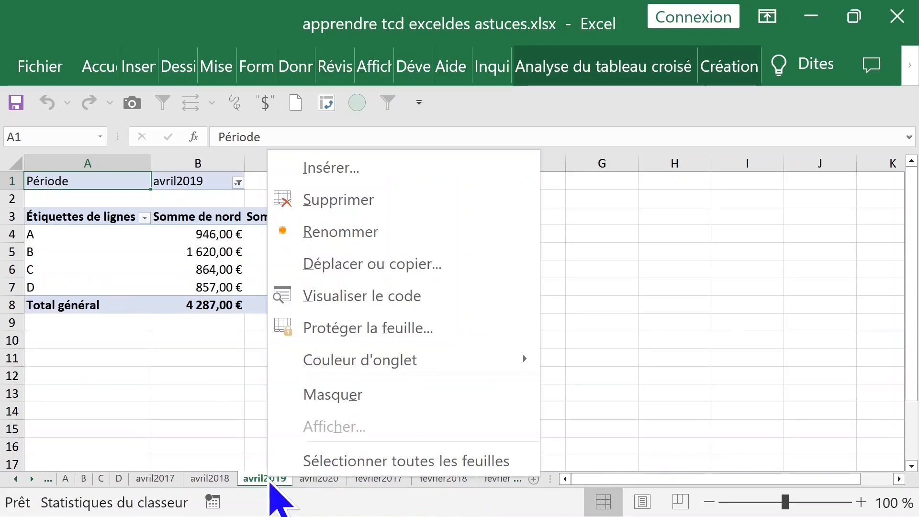
pyautogui.click(365, 196)
pyautogui.click(427, 314)
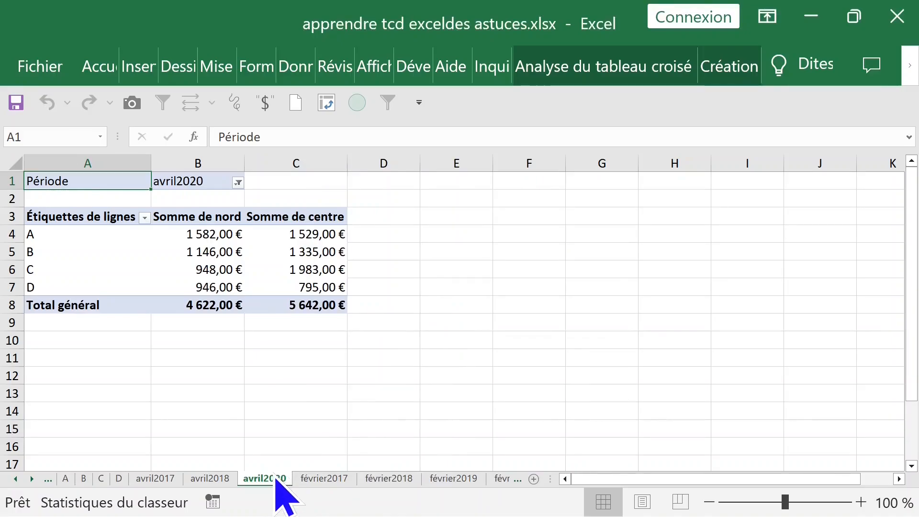
# Group the worksheets from avril2018 through février2019 and delete them together.
pyautogui.click(212, 480)
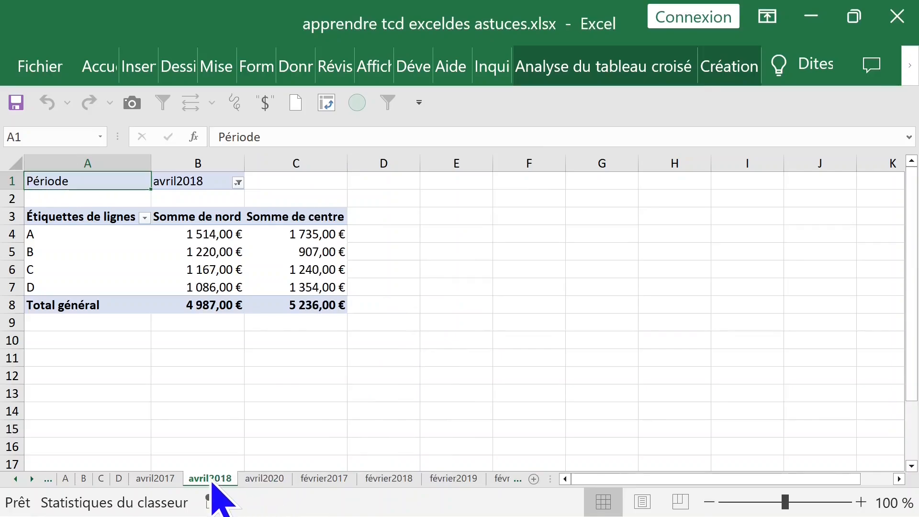
pyautogui.keyDown('shift'); pyautogui.click(461, 481); pyautogui.keyUp('shift')
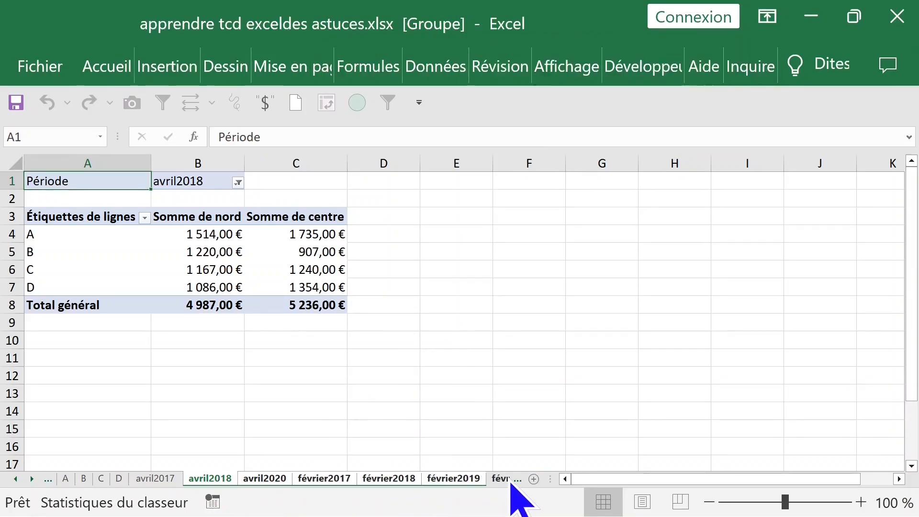
pyautogui.rightClick(452, 479)
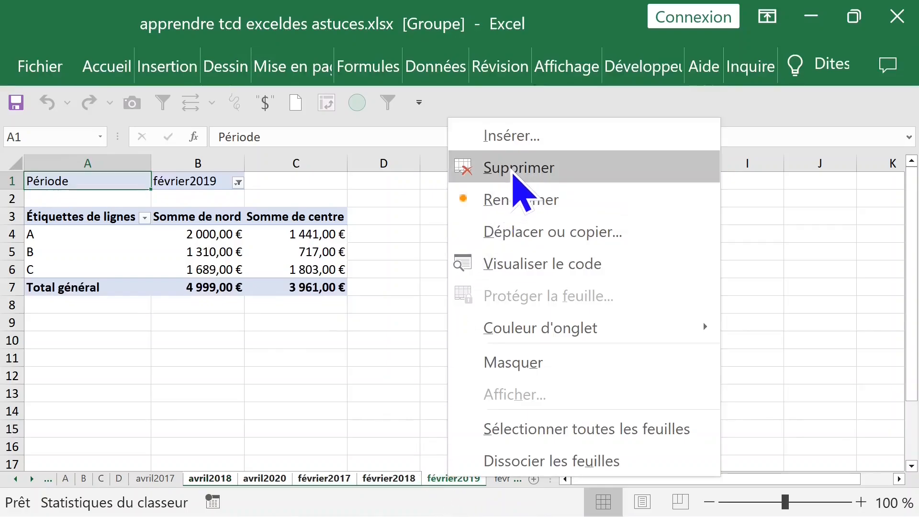
pyautogui.click(513, 169)
pyautogui.click(431, 318)
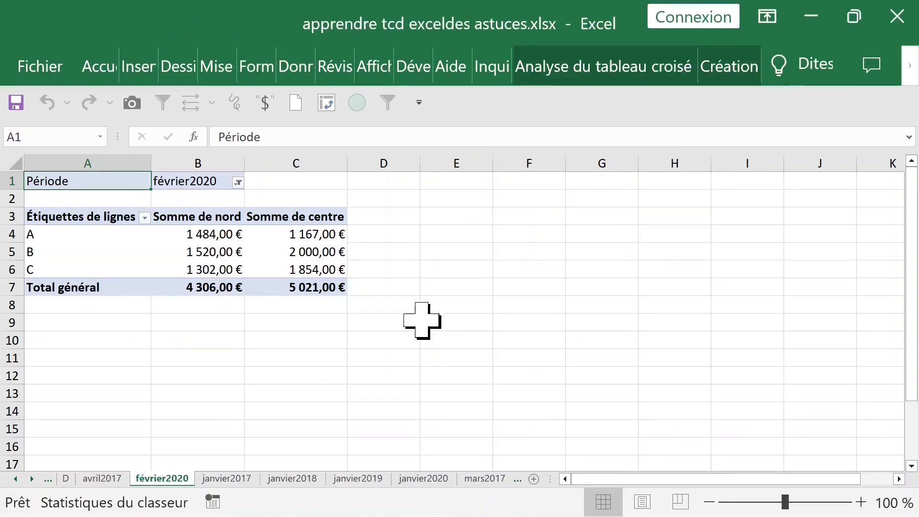
# Group the worksheets from février2020 through janvier2020 and delete them together.
pyautogui.keyDown('shift'); pyautogui.click(440, 479); pyautogui.keyUp('shift')
pyautogui.rightClick(440, 479)
pyautogui.click(501, 168)
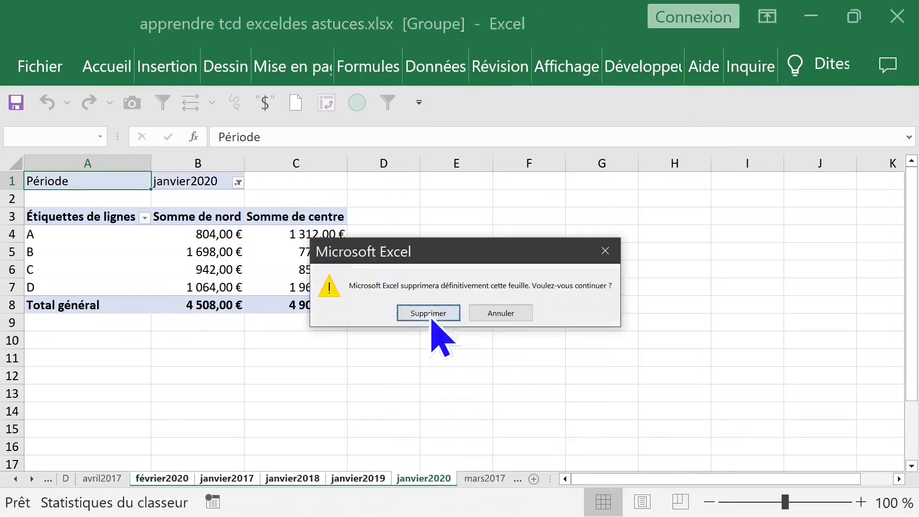
pyautogui.click(429, 314)
# Group the worksheets from mars2018 through mars2020 and delete them together.
pyautogui.click(297, 479)
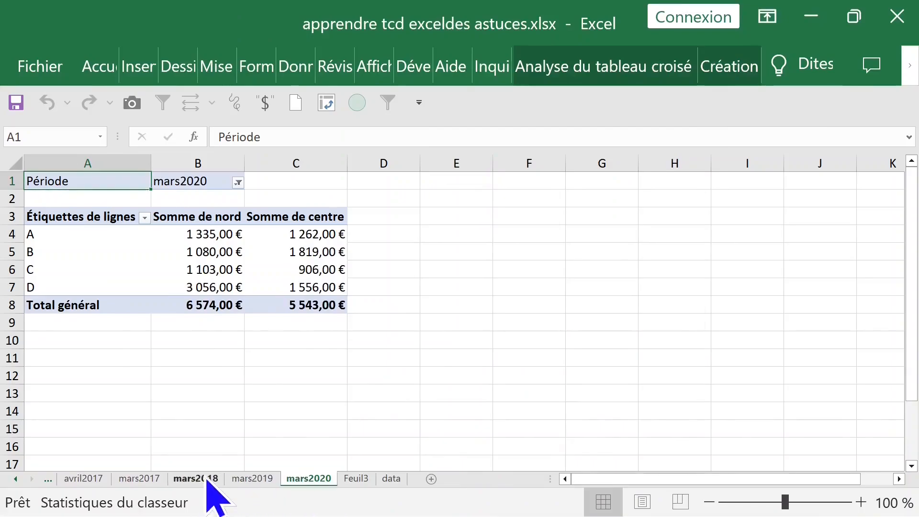
pyautogui.keyDown('shift'); pyautogui.click(199, 479); pyautogui.keyUp('shift')
pyautogui.rightClick(194, 479)
pyautogui.click(301, 170)
pyautogui.click(430, 315)
# Delete the remaining period worksheets, mars2017 and avril2017.
pyautogui.rightClick(143, 479)
pyautogui.click(259, 199)
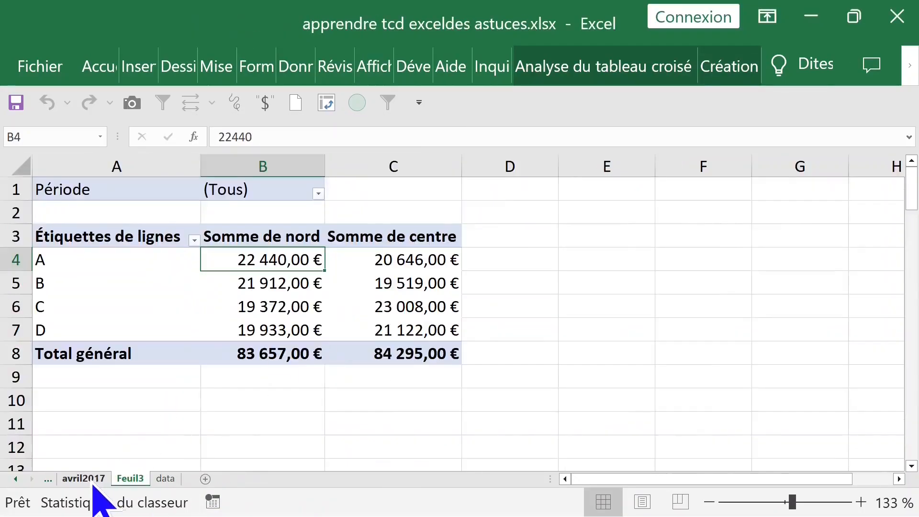
pyautogui.click(93, 479)
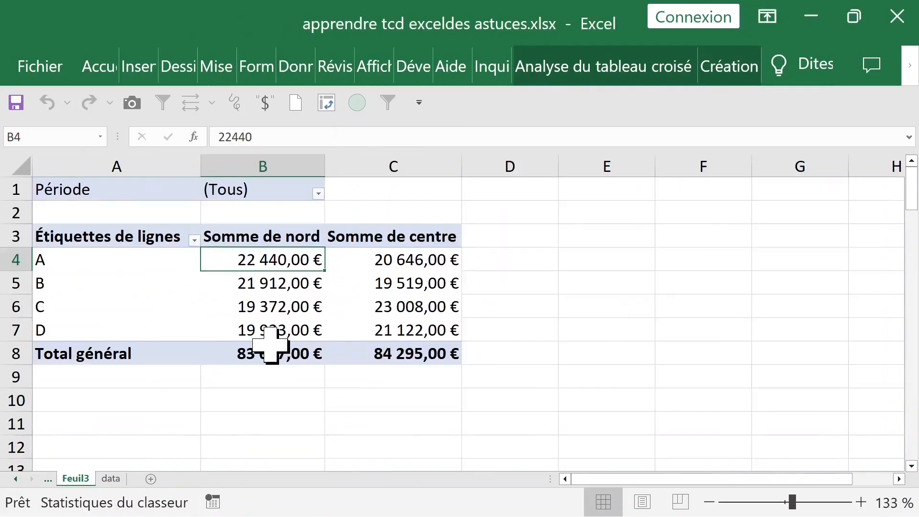
# Examine the pivot table's nord and centre values, their grand totals and the items of the Période filter.
pyautogui.click(271, 355)
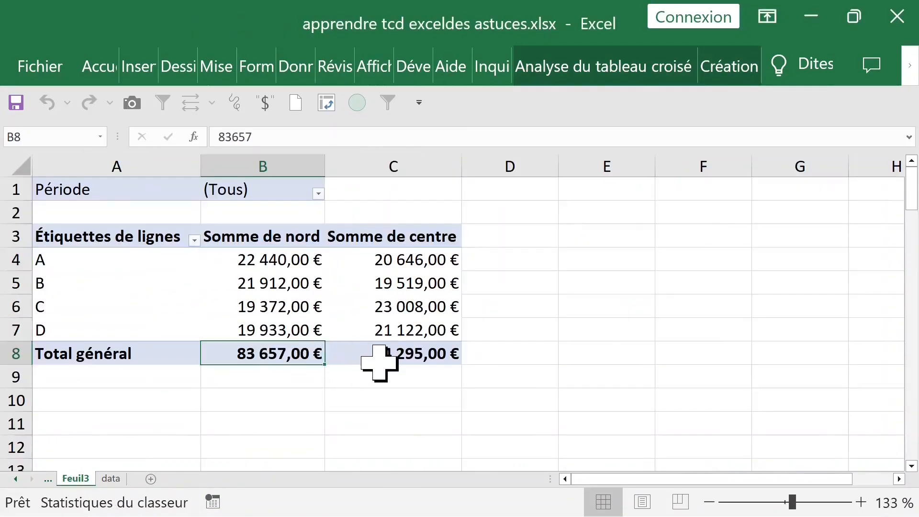
pyautogui.click(377, 363)
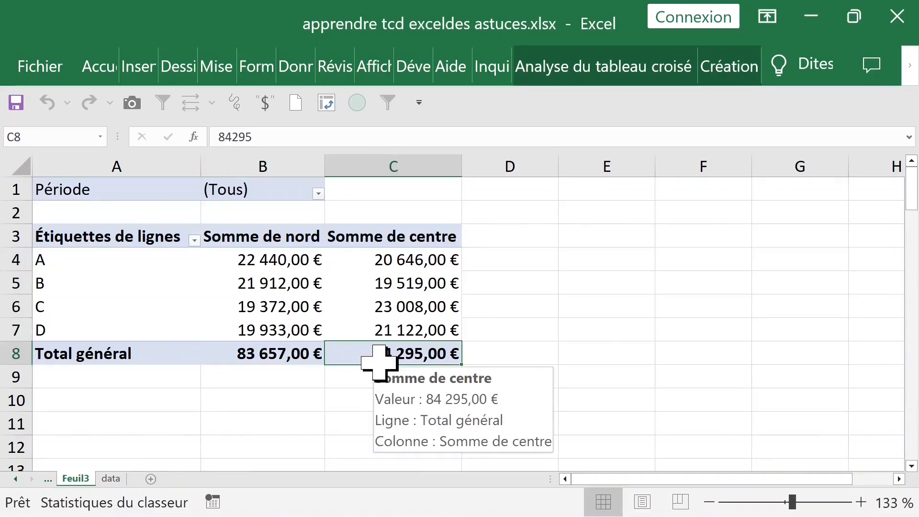
pyautogui.click(379, 282)
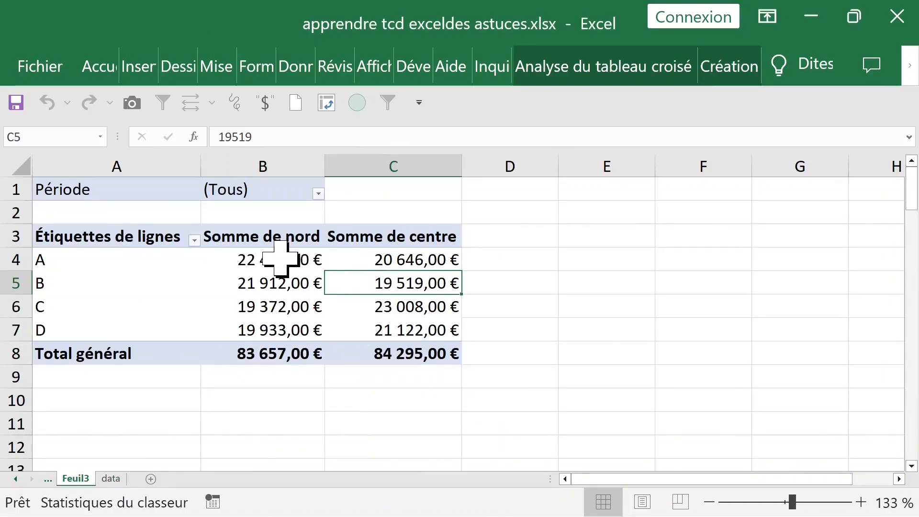
pyautogui.click(282, 260)
pyautogui.click(346, 259)
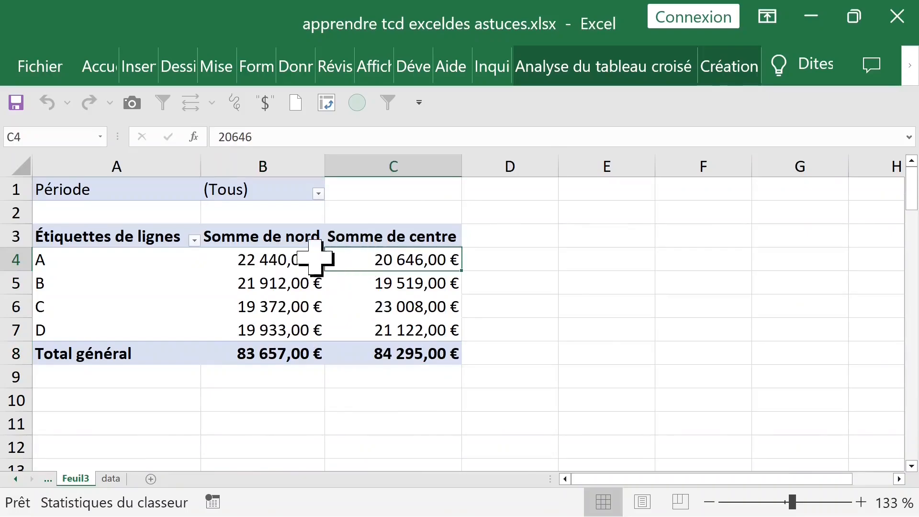
pyautogui.click(301, 260)
pyautogui.click(318, 194)
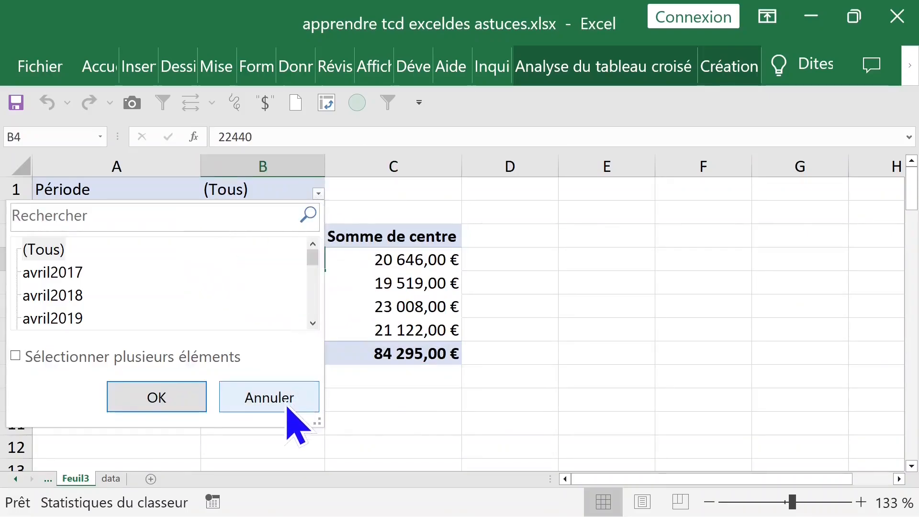
pyautogui.click(285, 401)
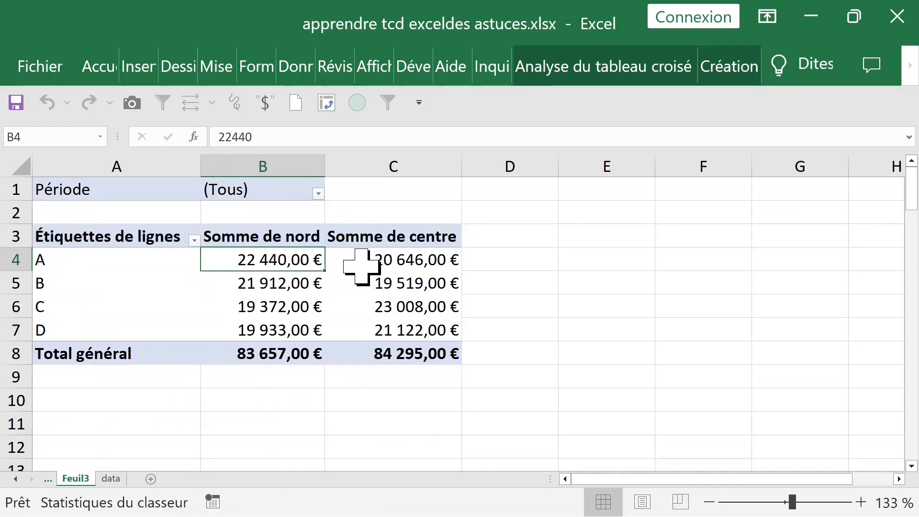
# Add the sud, west and east fields to the pivot table's values and close the field list.
pyautogui.rightClick(265, 262)
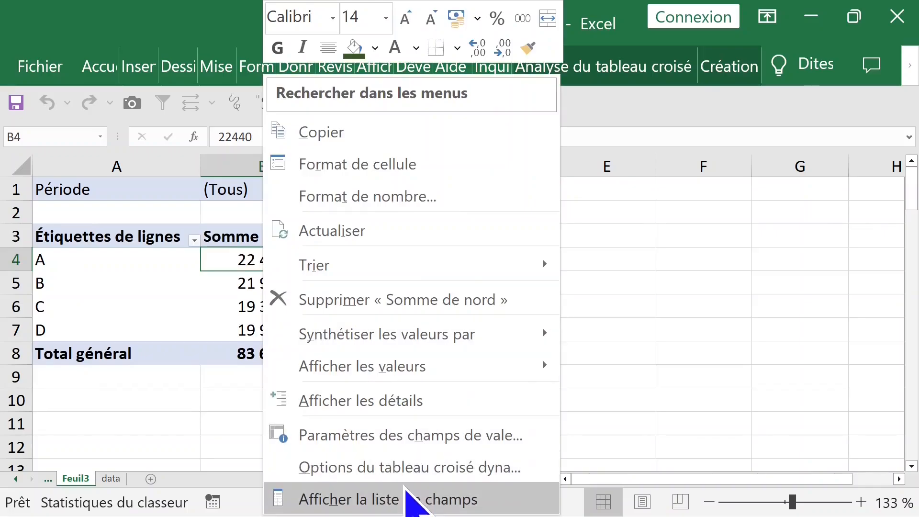
pyautogui.click(410, 498)
pyautogui.moveTo(693, 381); pyautogui.dragTo(694, 424)
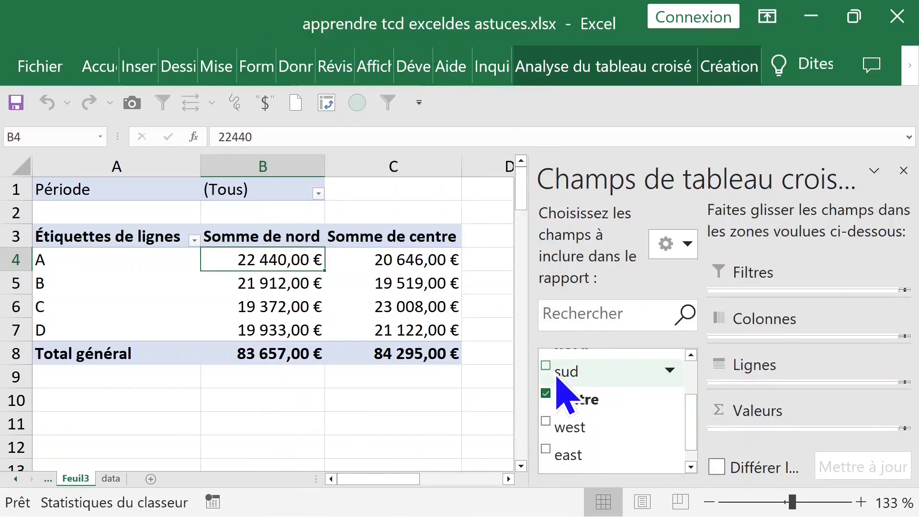
pyautogui.click(551, 373)
pyautogui.click(551, 425)
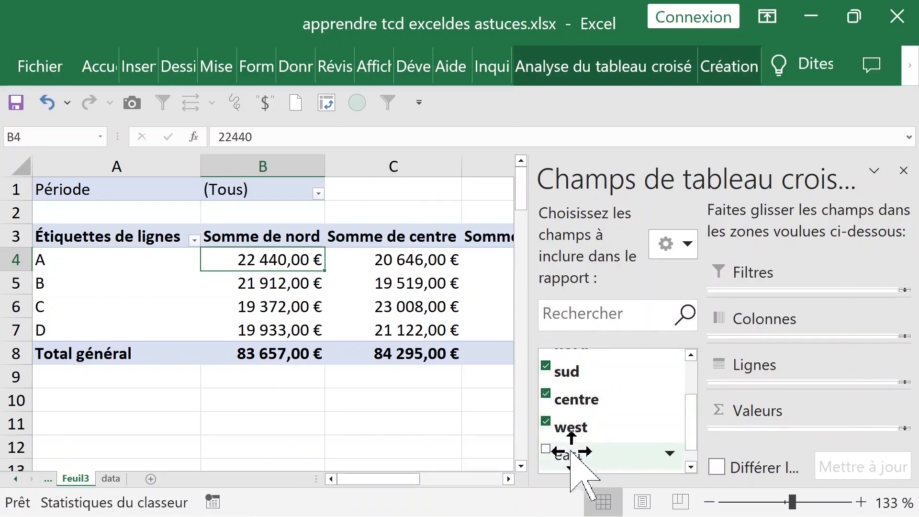
pyautogui.click(547, 450)
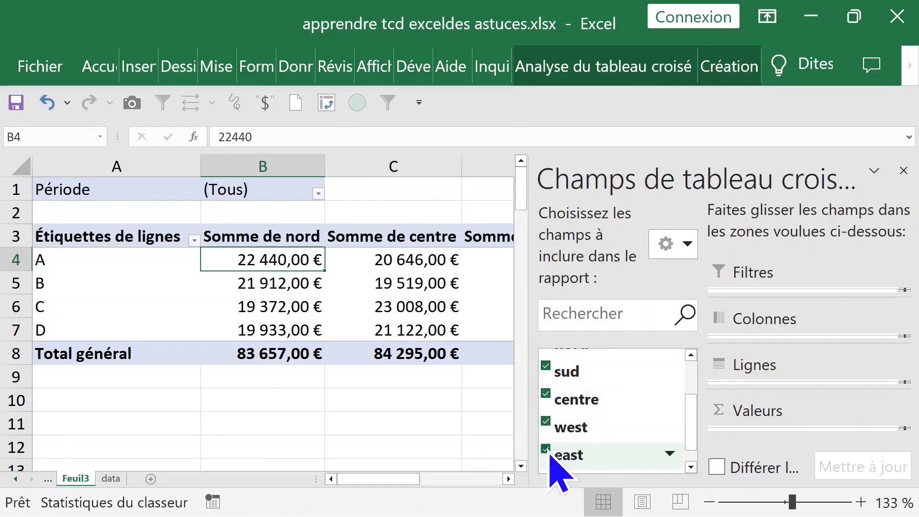
pyautogui.click(904, 171)
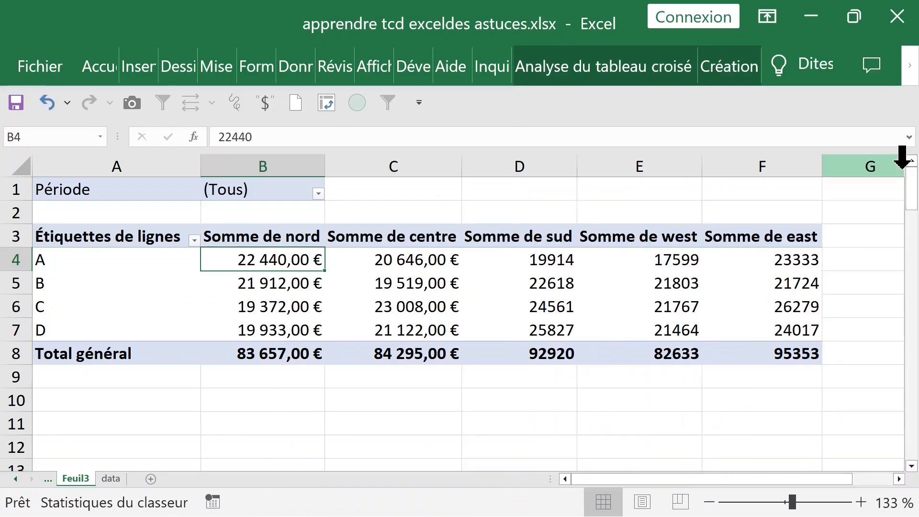
# Format the Somme de sud values as Monétaire.
pyautogui.click(535, 267)
pyautogui.rightClick(536, 267)
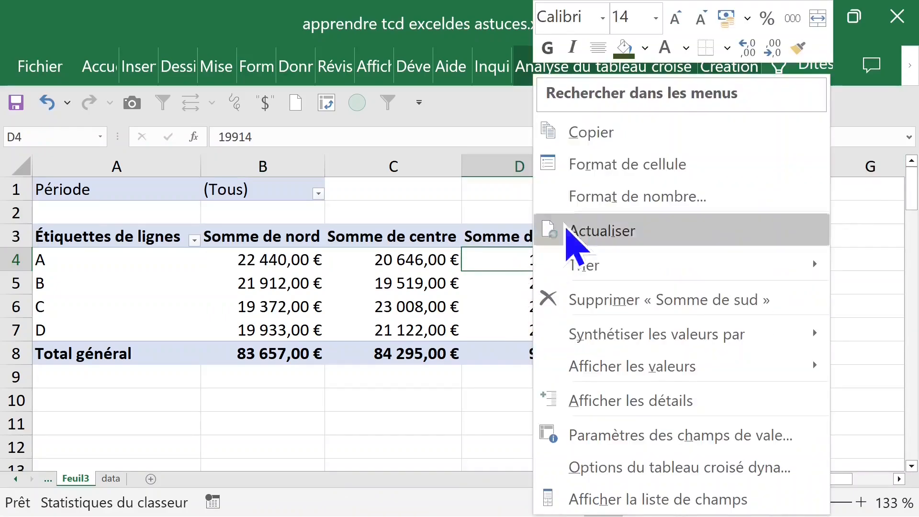
pyautogui.click(623, 164)
pyautogui.click(466, 94)
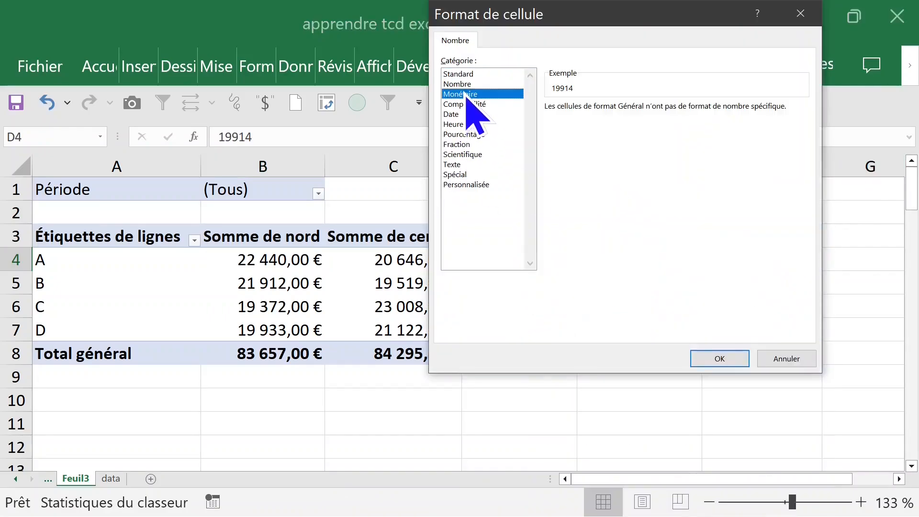
pyautogui.click(704, 358)
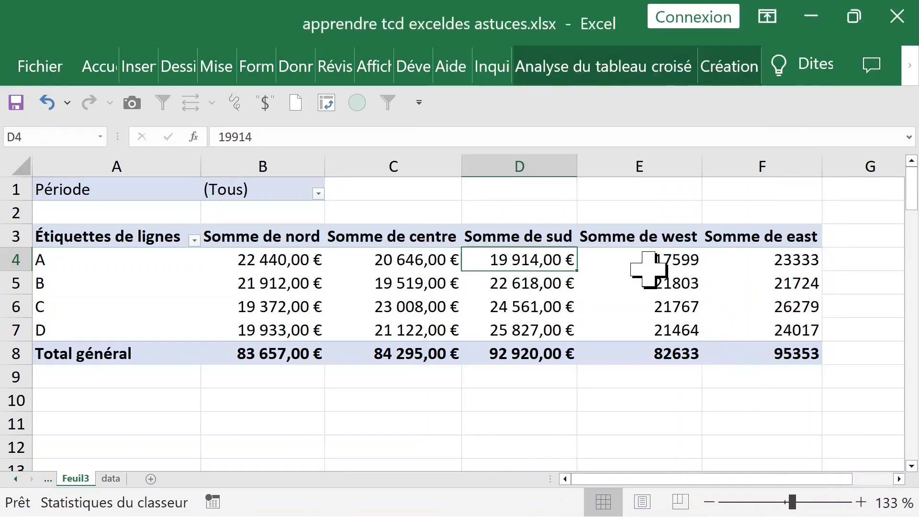
# Format the Somme de west values as Monétaire with the € symbol and 2 decimals.
pyautogui.click(652, 262)
pyautogui.rightClick(652, 262)
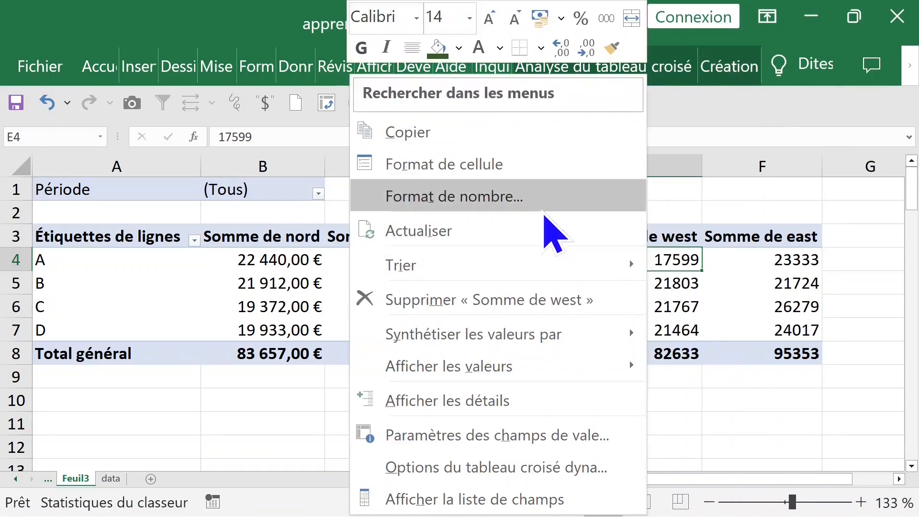
pyautogui.click(545, 211)
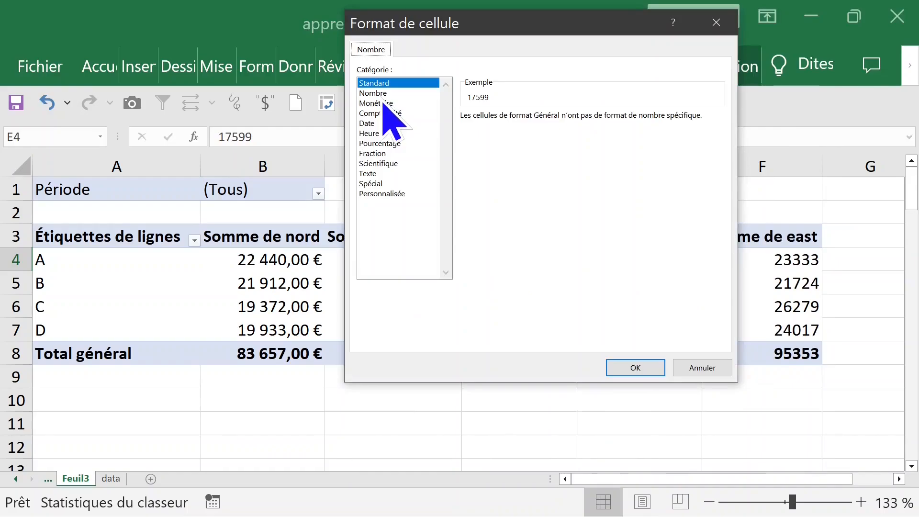
pyautogui.click(381, 93)
pyautogui.click(380, 105)
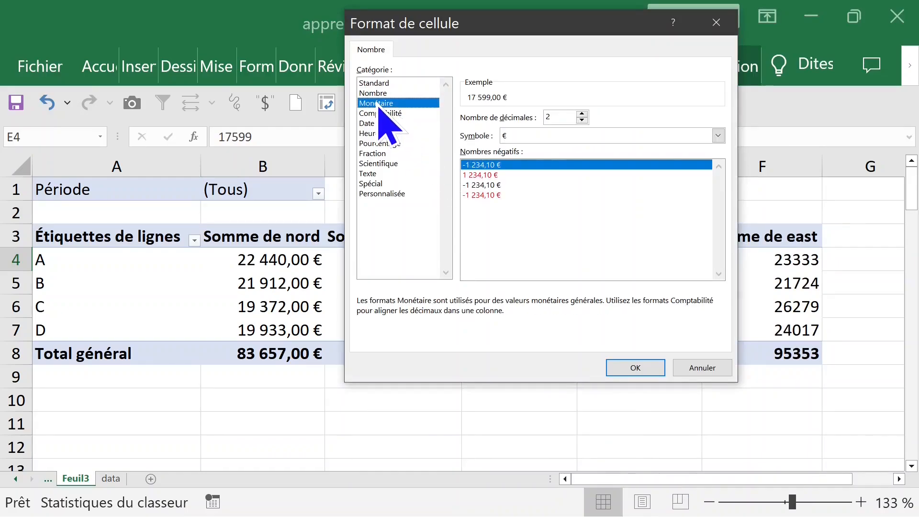
pyautogui.click(636, 368)
# Format the Somme de east values as Monétaire.
pyautogui.click(749, 261)
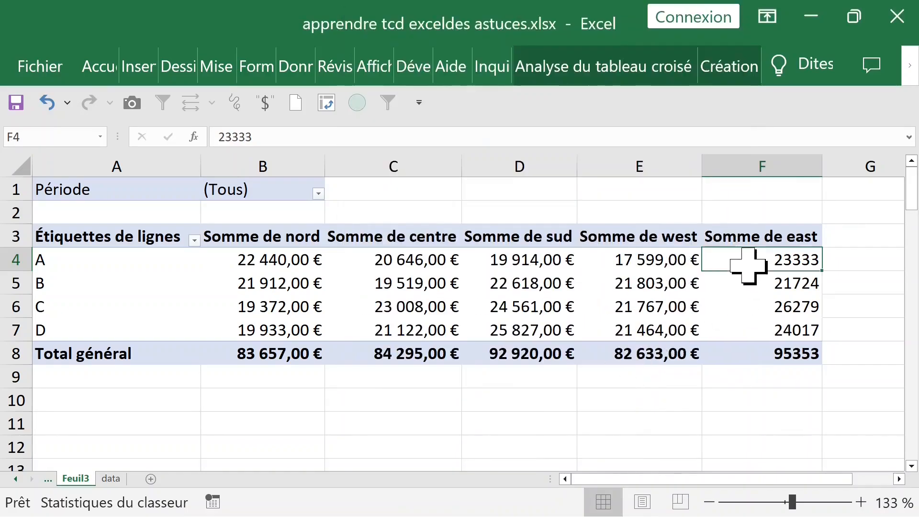
pyautogui.rightClick(749, 261)
pyautogui.click(604, 203)
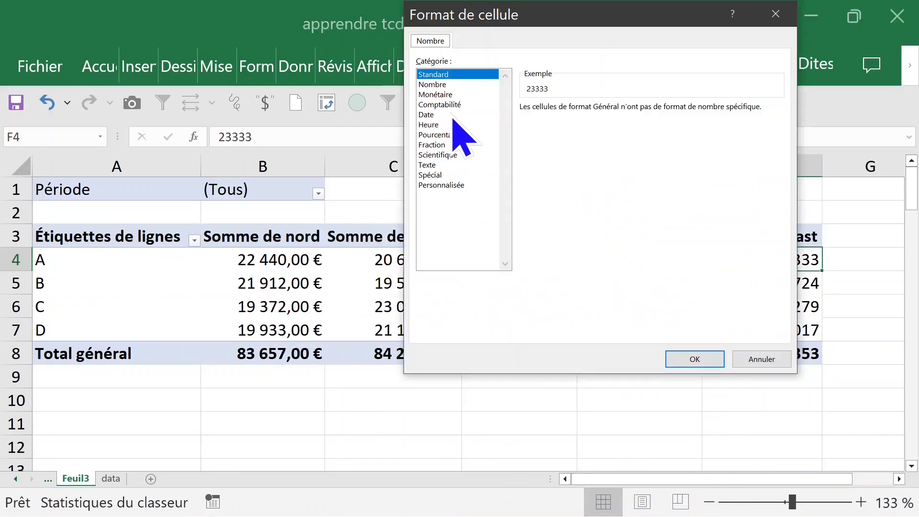
pyautogui.click(437, 95)
pyautogui.click(695, 361)
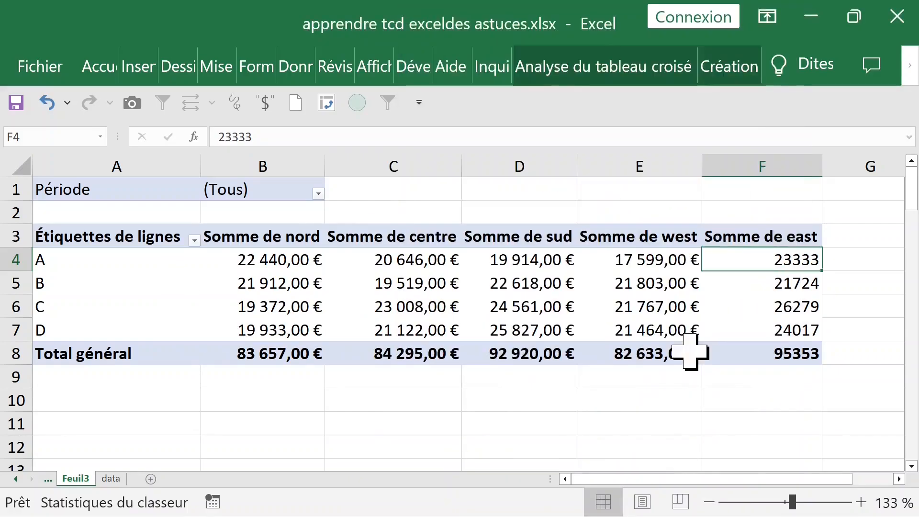
pyautogui.click(485, 376)
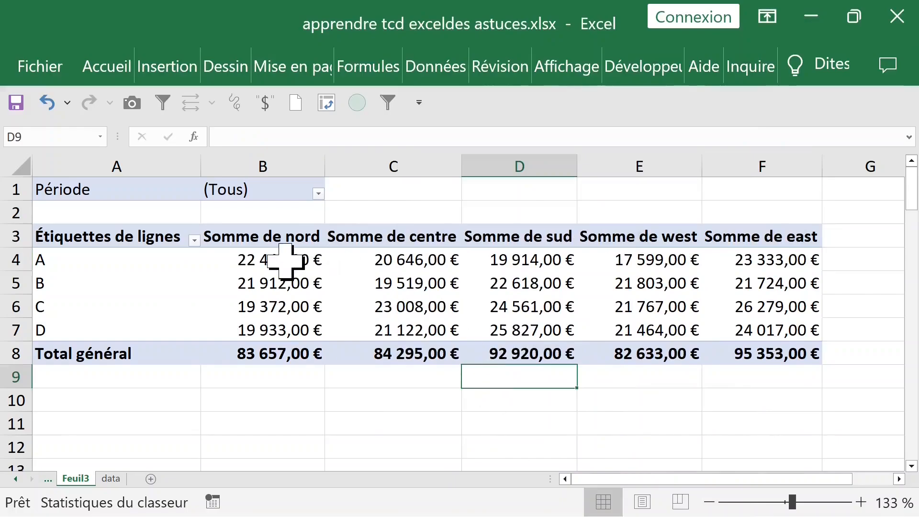
pyautogui.moveTo(286, 261); pyautogui.dragTo(778, 342)
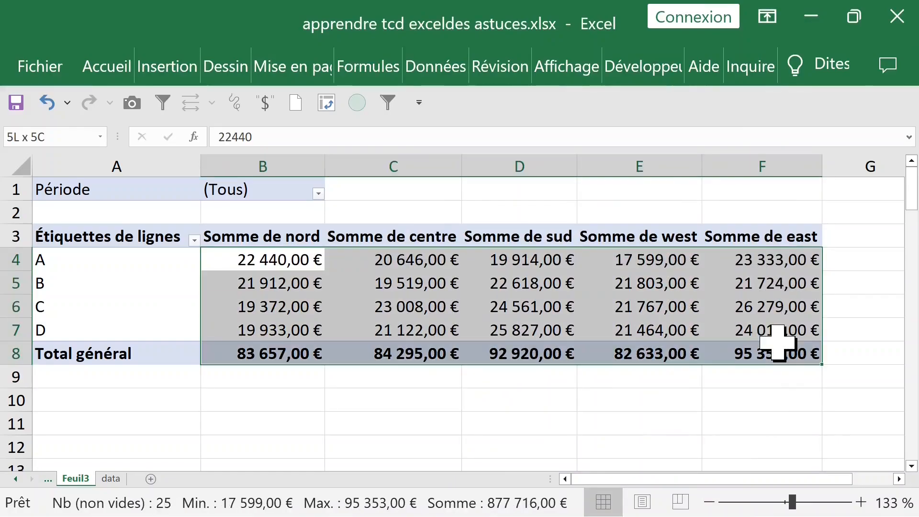
pyautogui.click(196, 282)
pyautogui.click(277, 261)
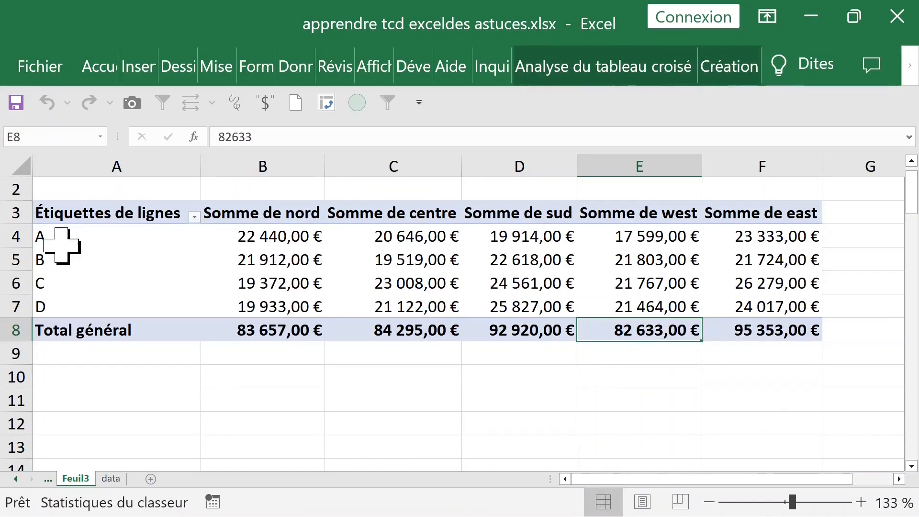
pyautogui.click(66, 238)
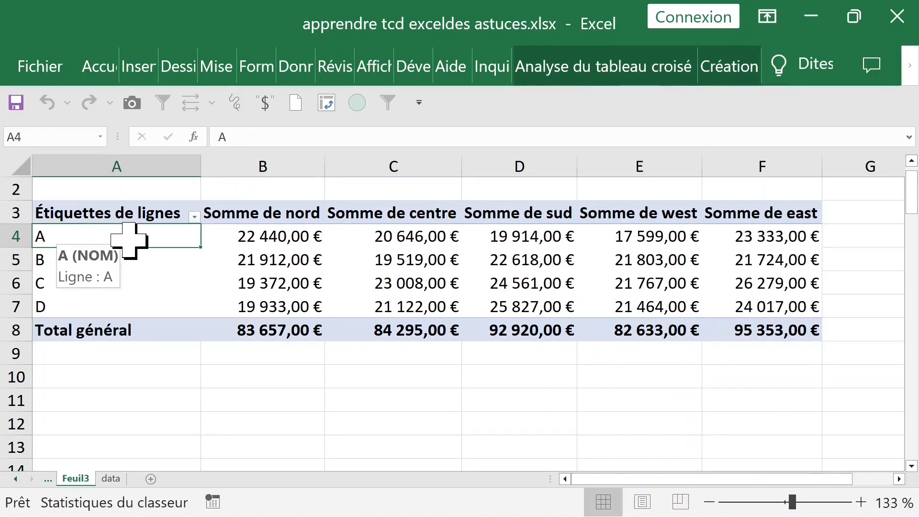
# Extract the source records behind A's Somme de east value to a new sheet and select their NOM column.
pyautogui.click(772, 231)
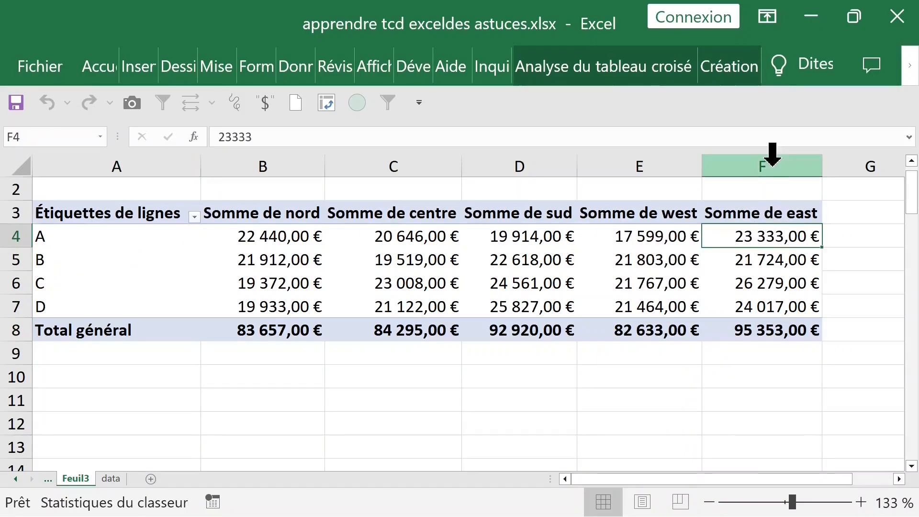
pyautogui.doubleClick(750, 235)
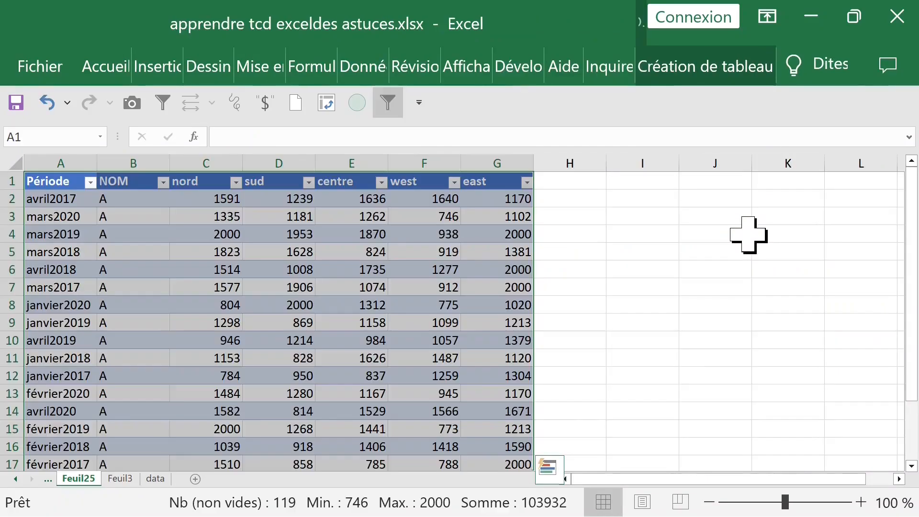
pyautogui.click(147, 234)
pyautogui.click(126, 167)
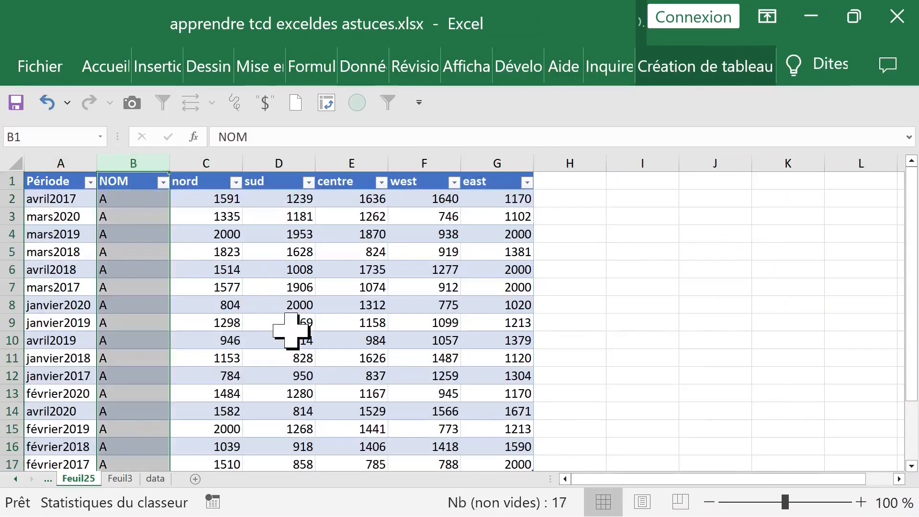
# From Feuil3, extract the source records behind C's Somme de east value to a new sheet and select their NOM column.
pyautogui.click(119, 478)
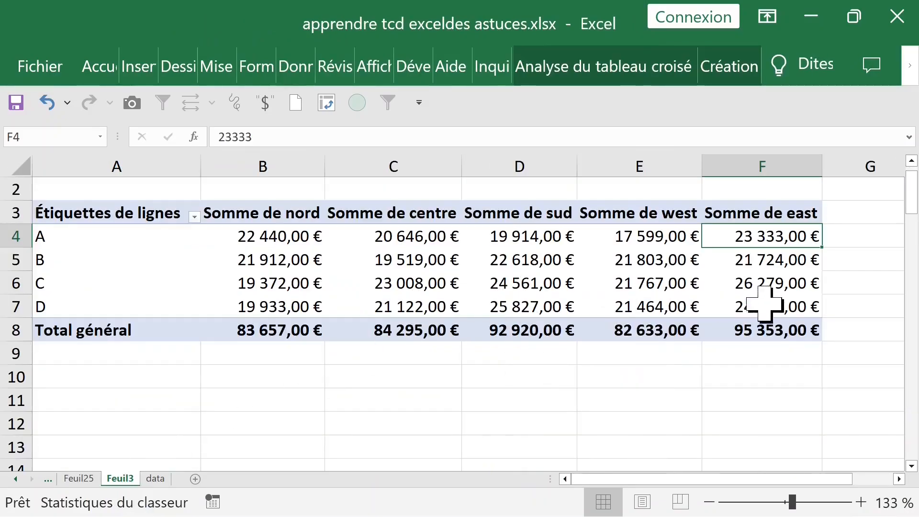
pyautogui.doubleClick(769, 283)
pyautogui.click(147, 198)
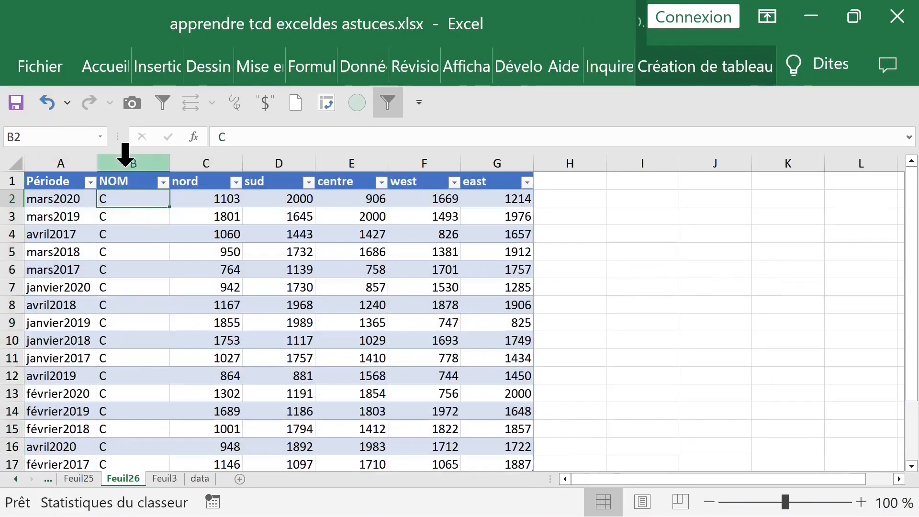
pyautogui.click(126, 163)
# Examine the entries of the NOM column in the data sheet and return to the pivot table on Feuil3.
pyautogui.click(164, 479)
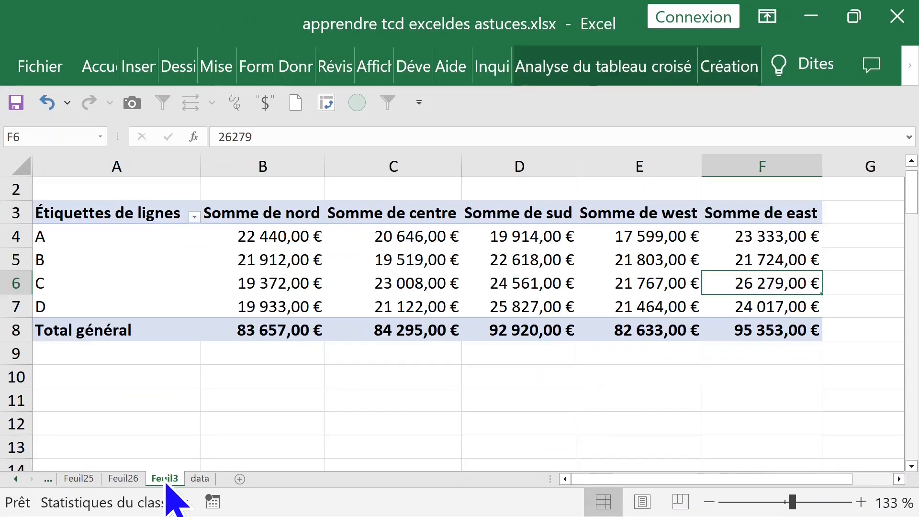
pyautogui.click(200, 479)
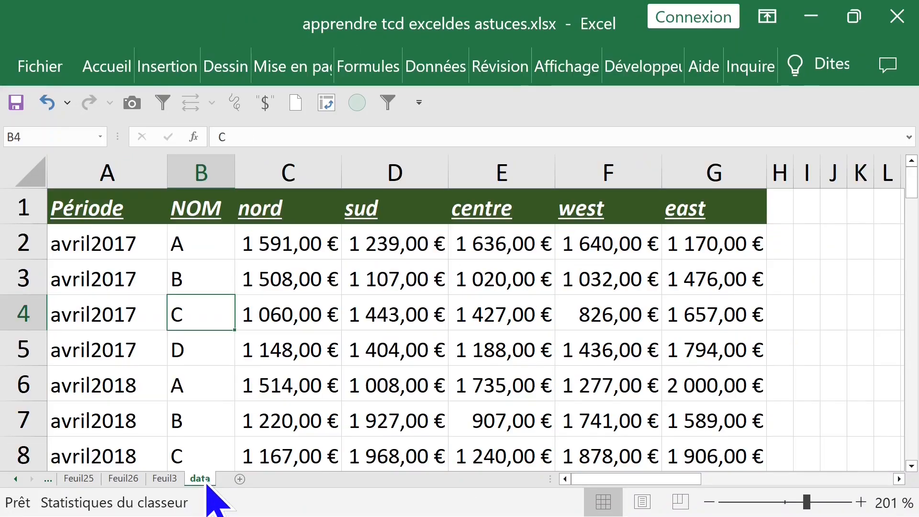
pyautogui.press('Up')
pyautogui.press('Up')
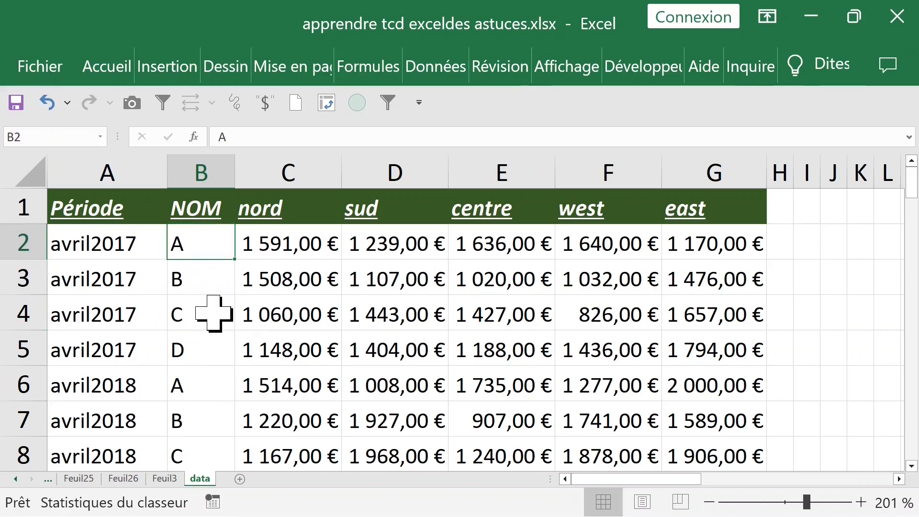
pyautogui.press('Down')
pyautogui.press('Down')
pyautogui.press('Down')
pyautogui.press('Down')
pyautogui.click(206, 177)
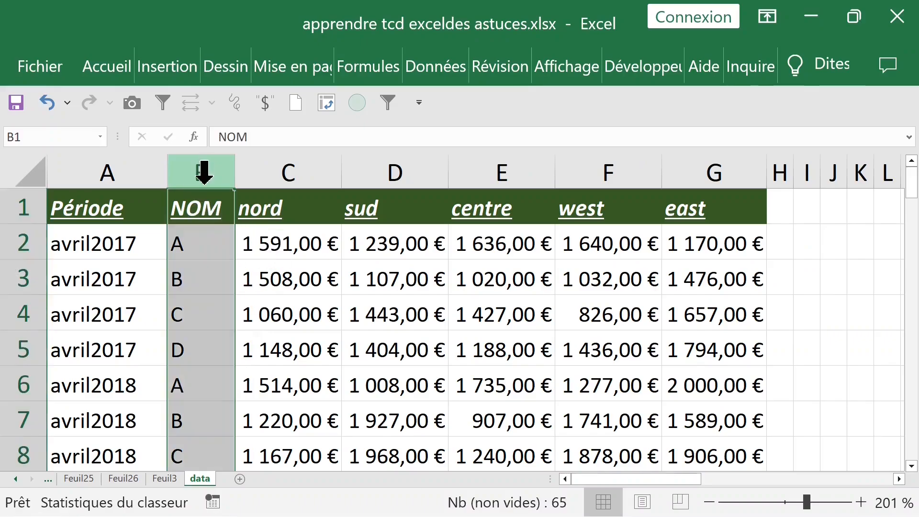
pyautogui.click(246, 262)
pyautogui.click(203, 268)
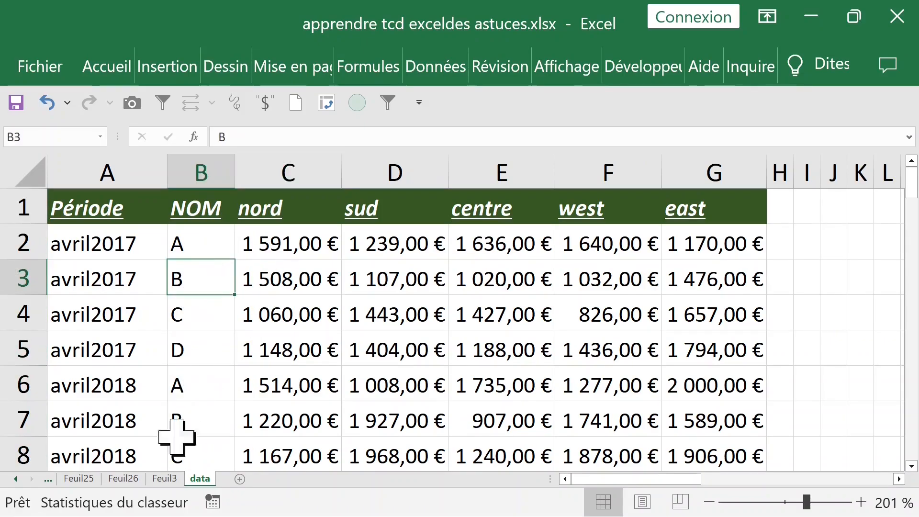
pyautogui.click(168, 479)
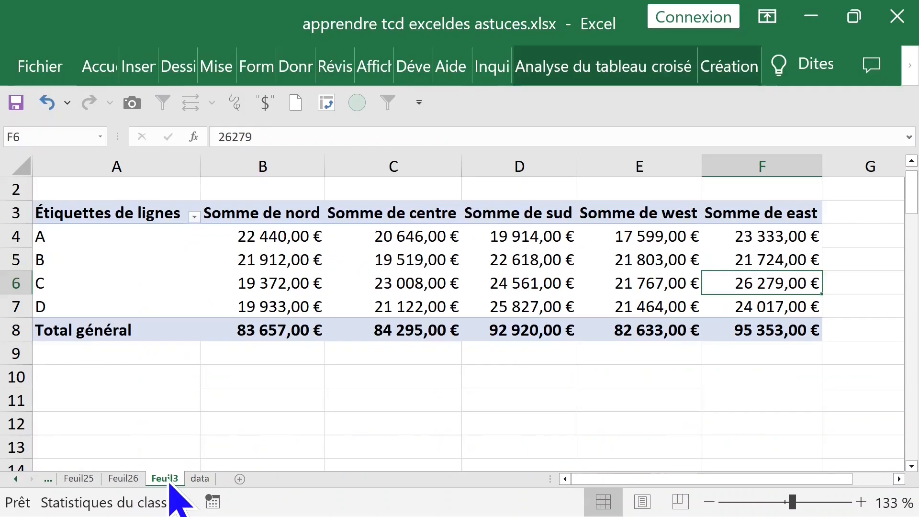
# Extract the source records behind the Total général of Somme de east to a new sheet.
pyautogui.click(749, 328)
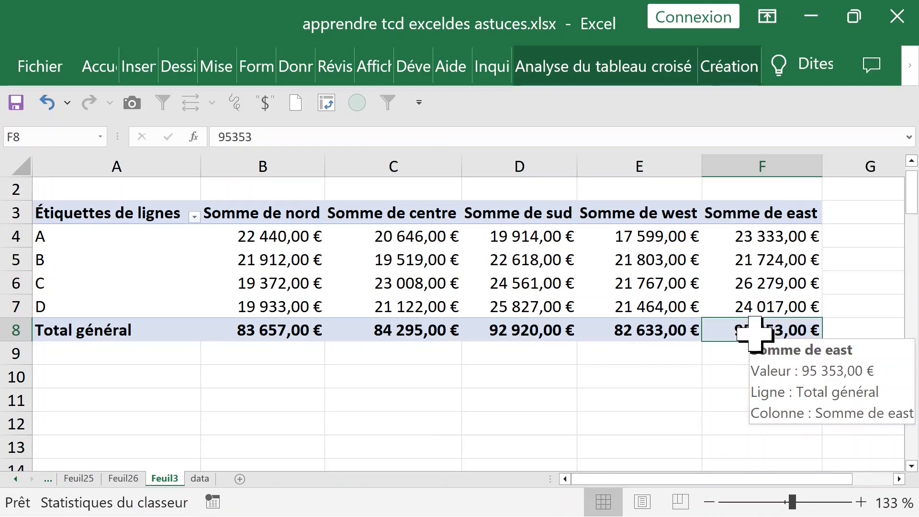
pyautogui.doubleClick(755, 335)
pyautogui.click(150, 230)
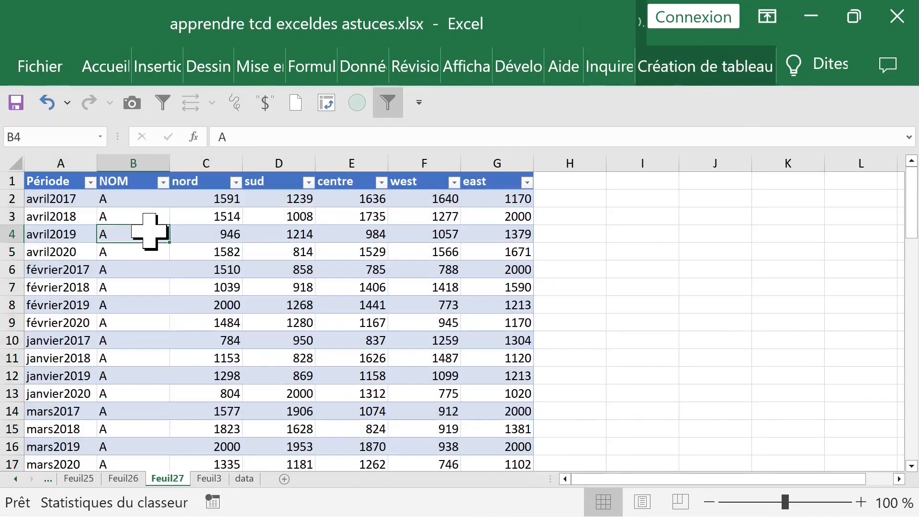
# Examine the NOM column of the extracted records down to the last row, select the whole column and return to Feuil3.
pyautogui.doubleClick(127, 242)
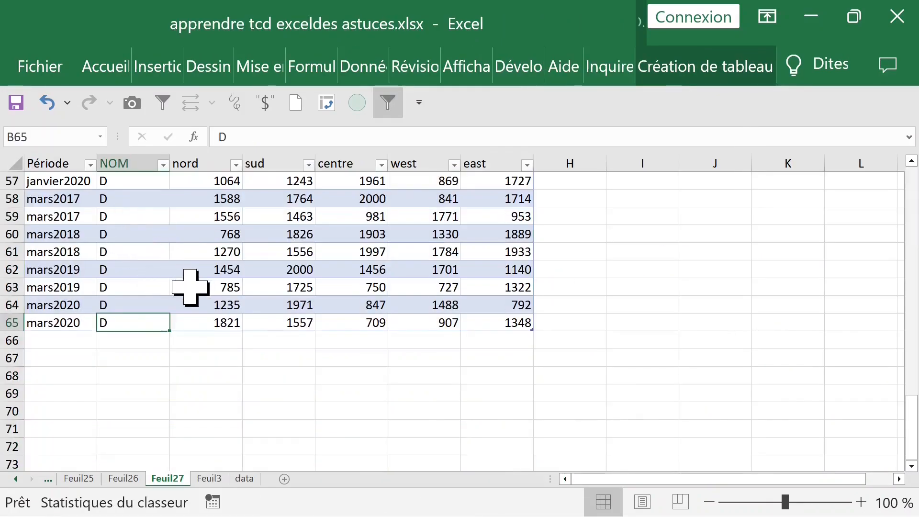
pyautogui.scroll(3, 186, 275)
pyautogui.scroll(3, 186, 275)
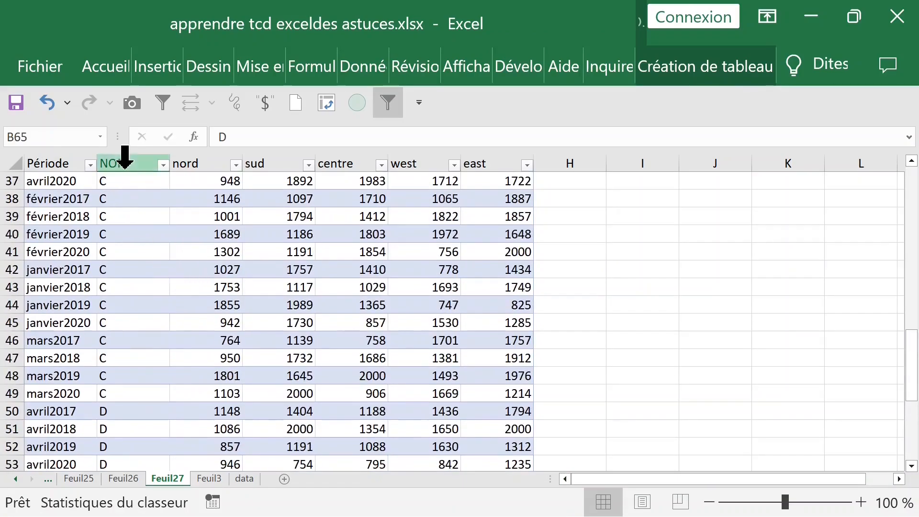
pyautogui.click(125, 166)
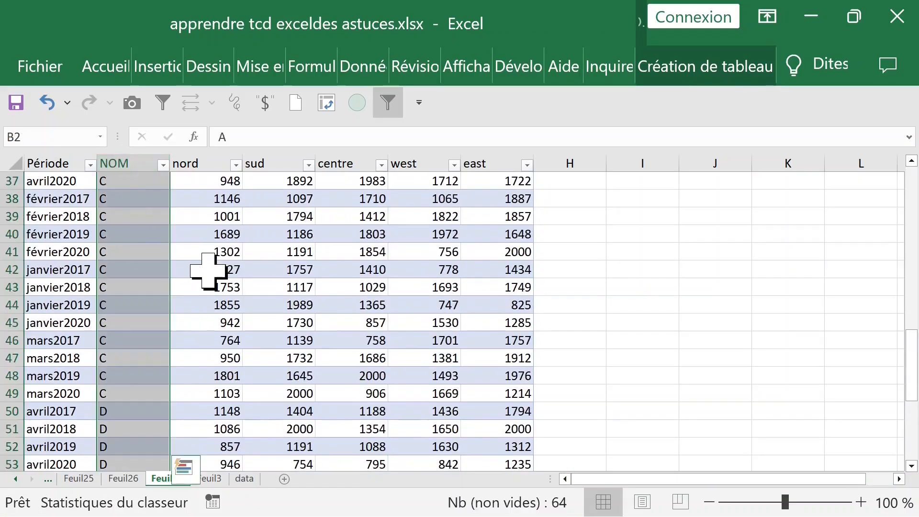
pyautogui.click(135, 268)
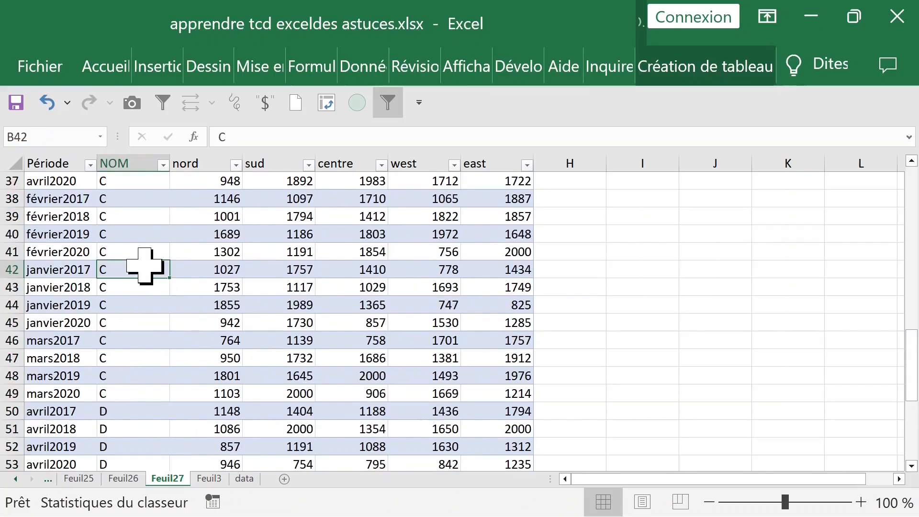
pyautogui.hotkey('ctrl', 'Up')
pyautogui.click(128, 173)
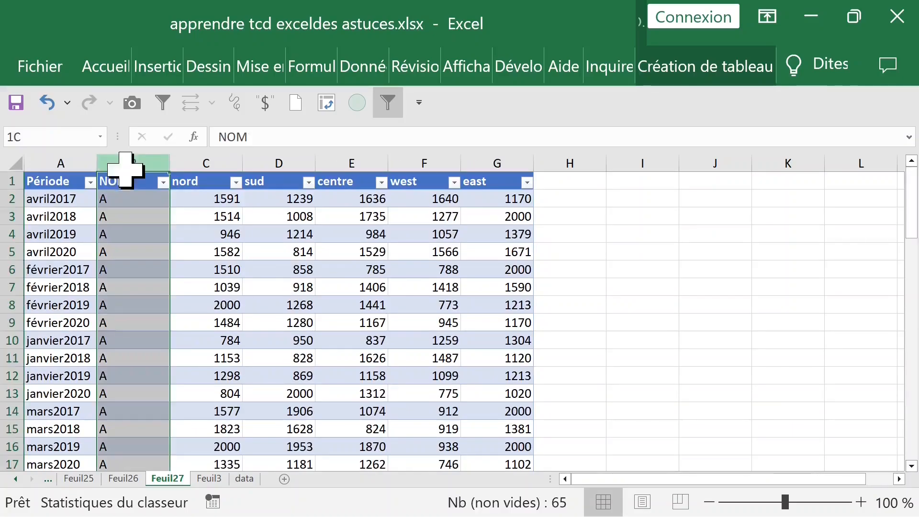
pyautogui.click(209, 479)
# Show the Somme de nord values of the pivot table as % du total de la colonne.
pyautogui.click(209, 388)
pyautogui.moveTo(273, 240); pyautogui.dragTo(262, 331)
pyautogui.click(247, 232)
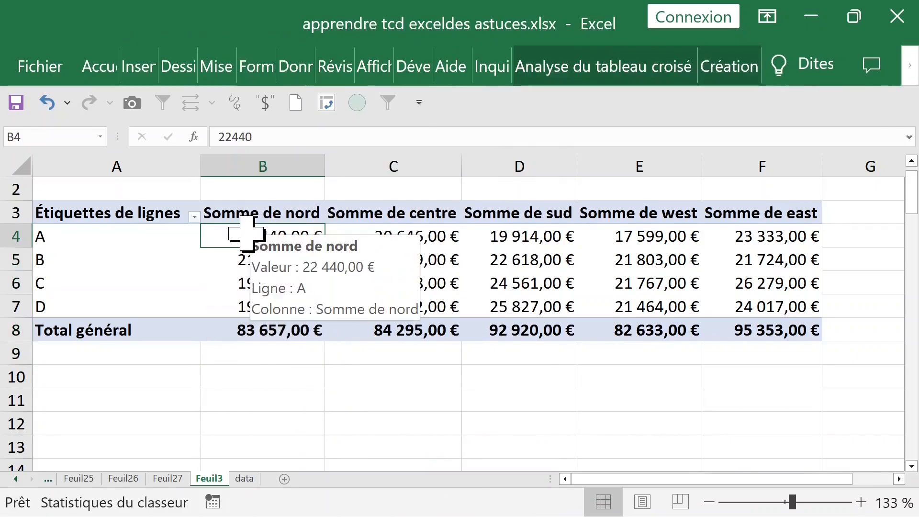
pyautogui.rightClick(247, 233)
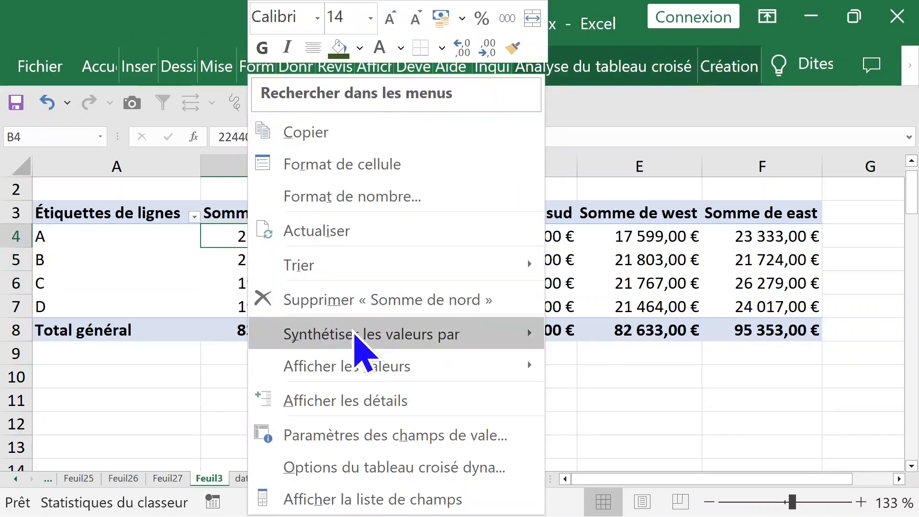
pyautogui.moveTo(381, 367)
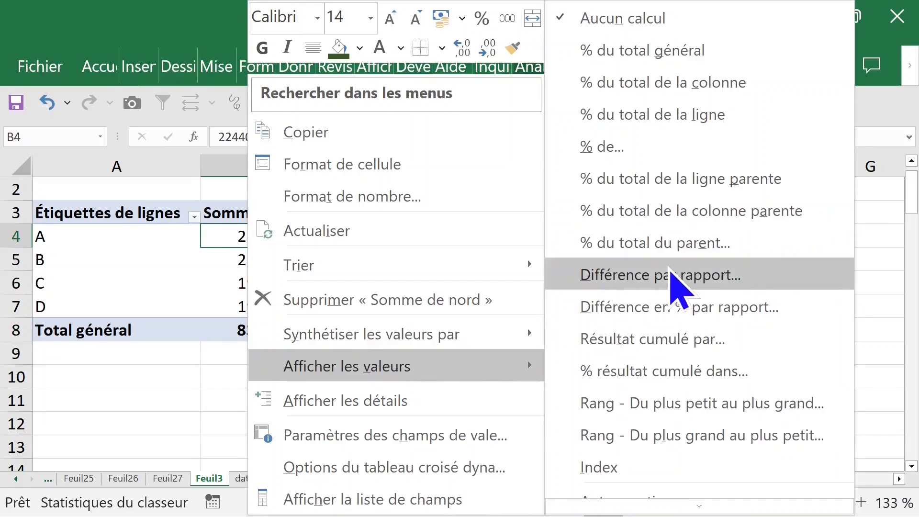
pyautogui.click(696, 82)
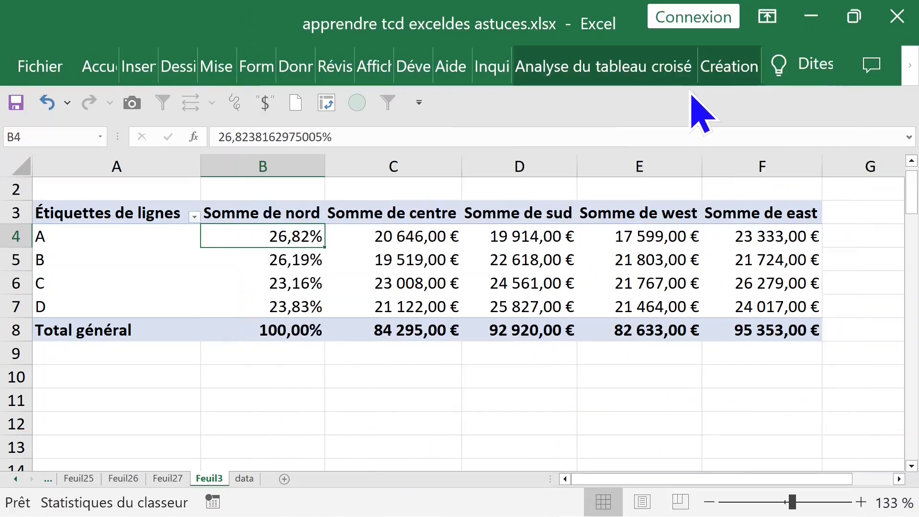
# Show the Somme de centre values as % du total de la colonne.
pyautogui.click(392, 240)
pyautogui.rightClick(407, 240)
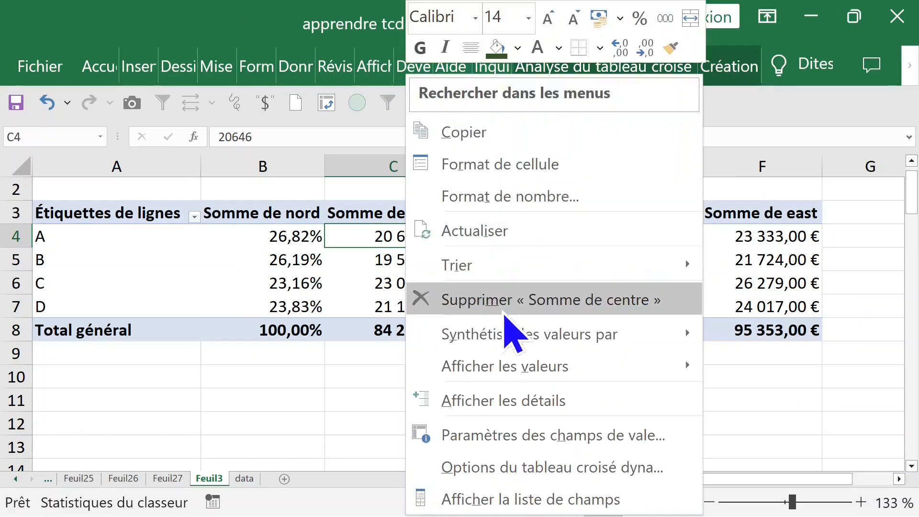
pyautogui.moveTo(538, 342)
pyautogui.moveTo(587, 365)
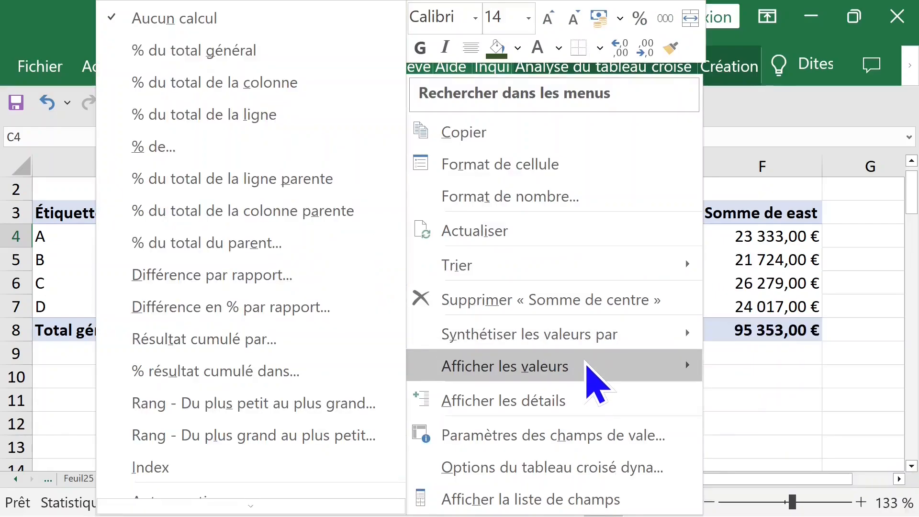
pyautogui.click(268, 88)
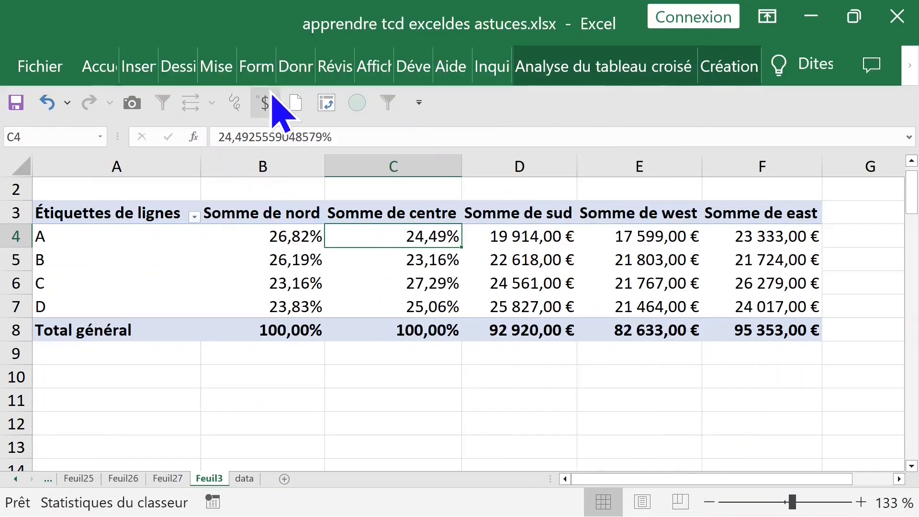
# Undo the percentage display of the Somme de centre and Somme de nord values.
pyautogui.click(578, 276)
pyautogui.hotkey('ctrl', 'z')
pyautogui.hotkey('ctrl', 'z')
pyautogui.click(551, 261)
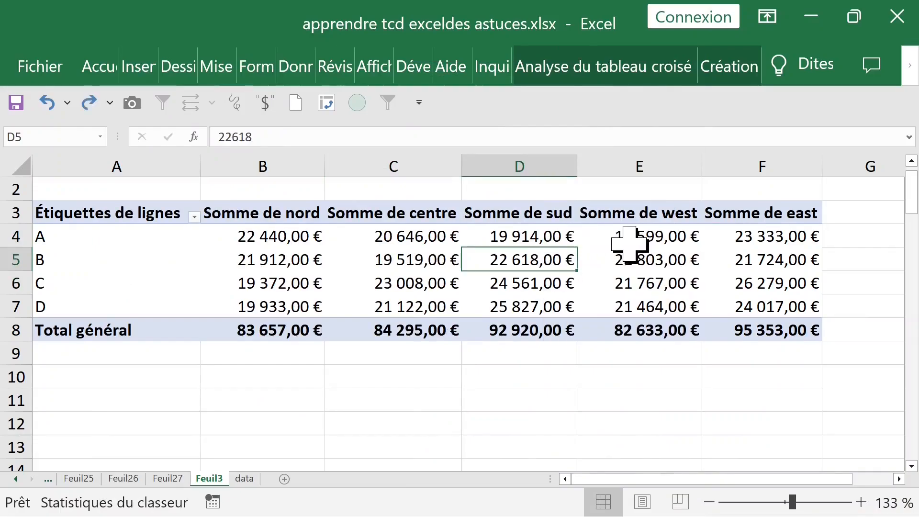
# Turn off the pivot table's grand totals for rows and columns, and reactivate them for both rows and columns.
pyautogui.click(542, 236)
pyautogui.click(728, 241)
pyautogui.click(661, 235)
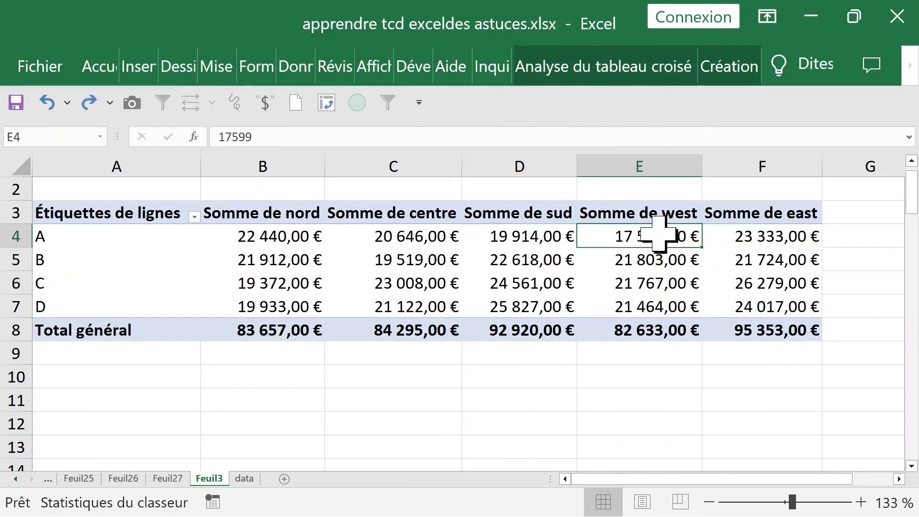
pyautogui.click(605, 67)
pyautogui.click(731, 72)
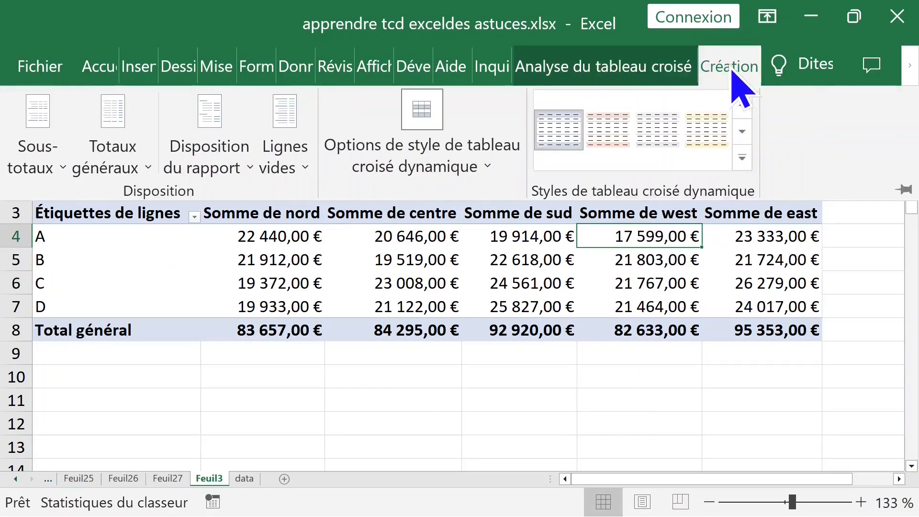
pyautogui.click(142, 173)
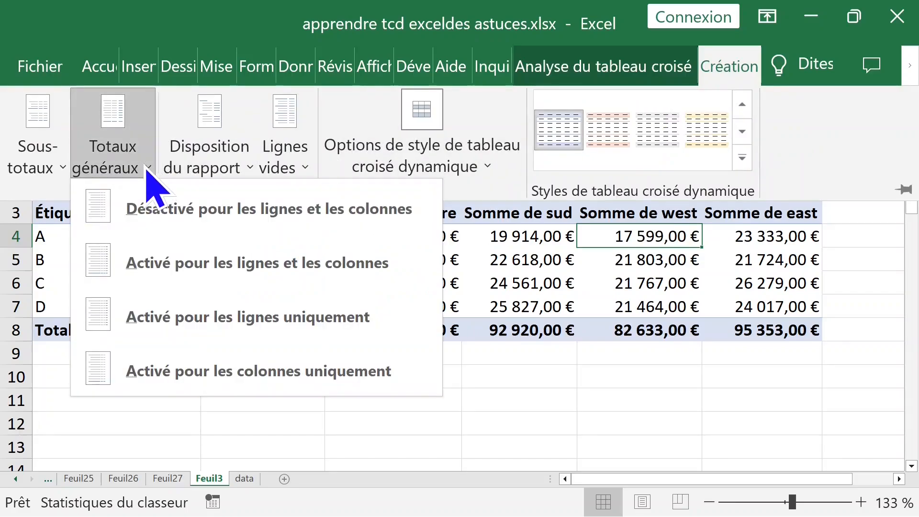
pyautogui.click(285, 282)
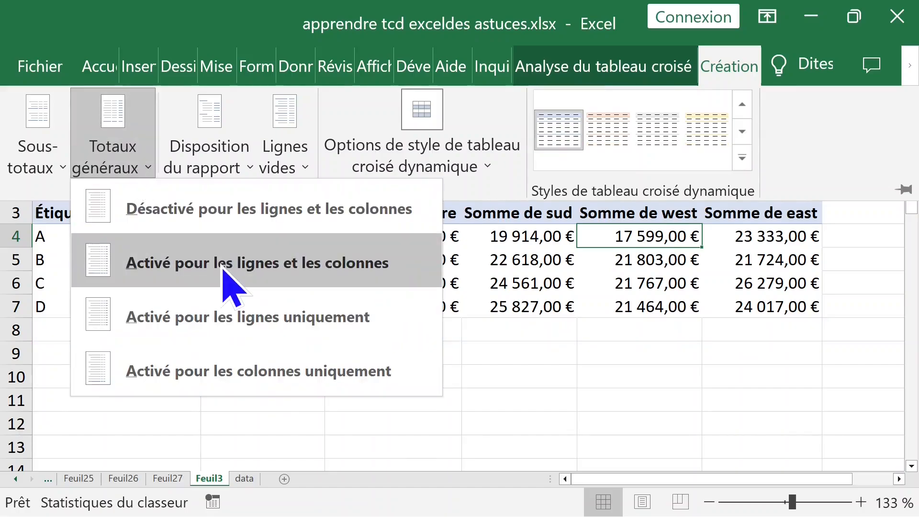
pyautogui.click(223, 270)
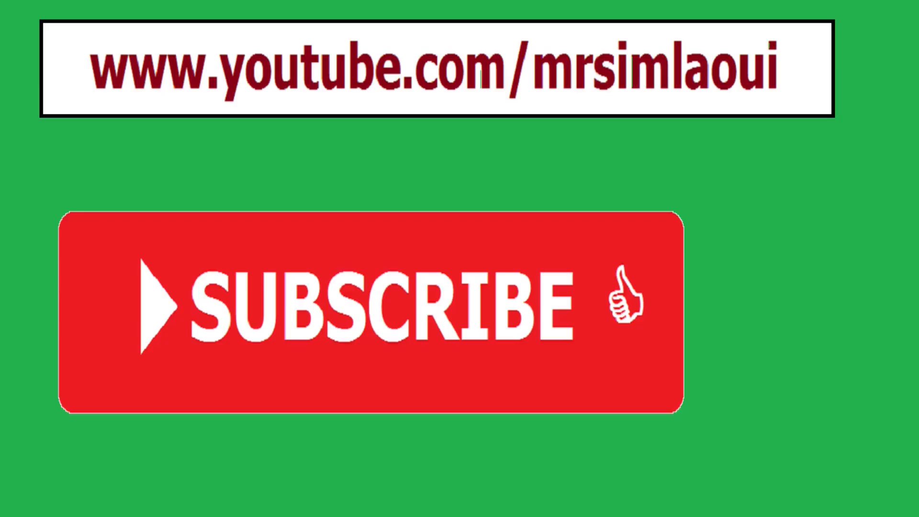